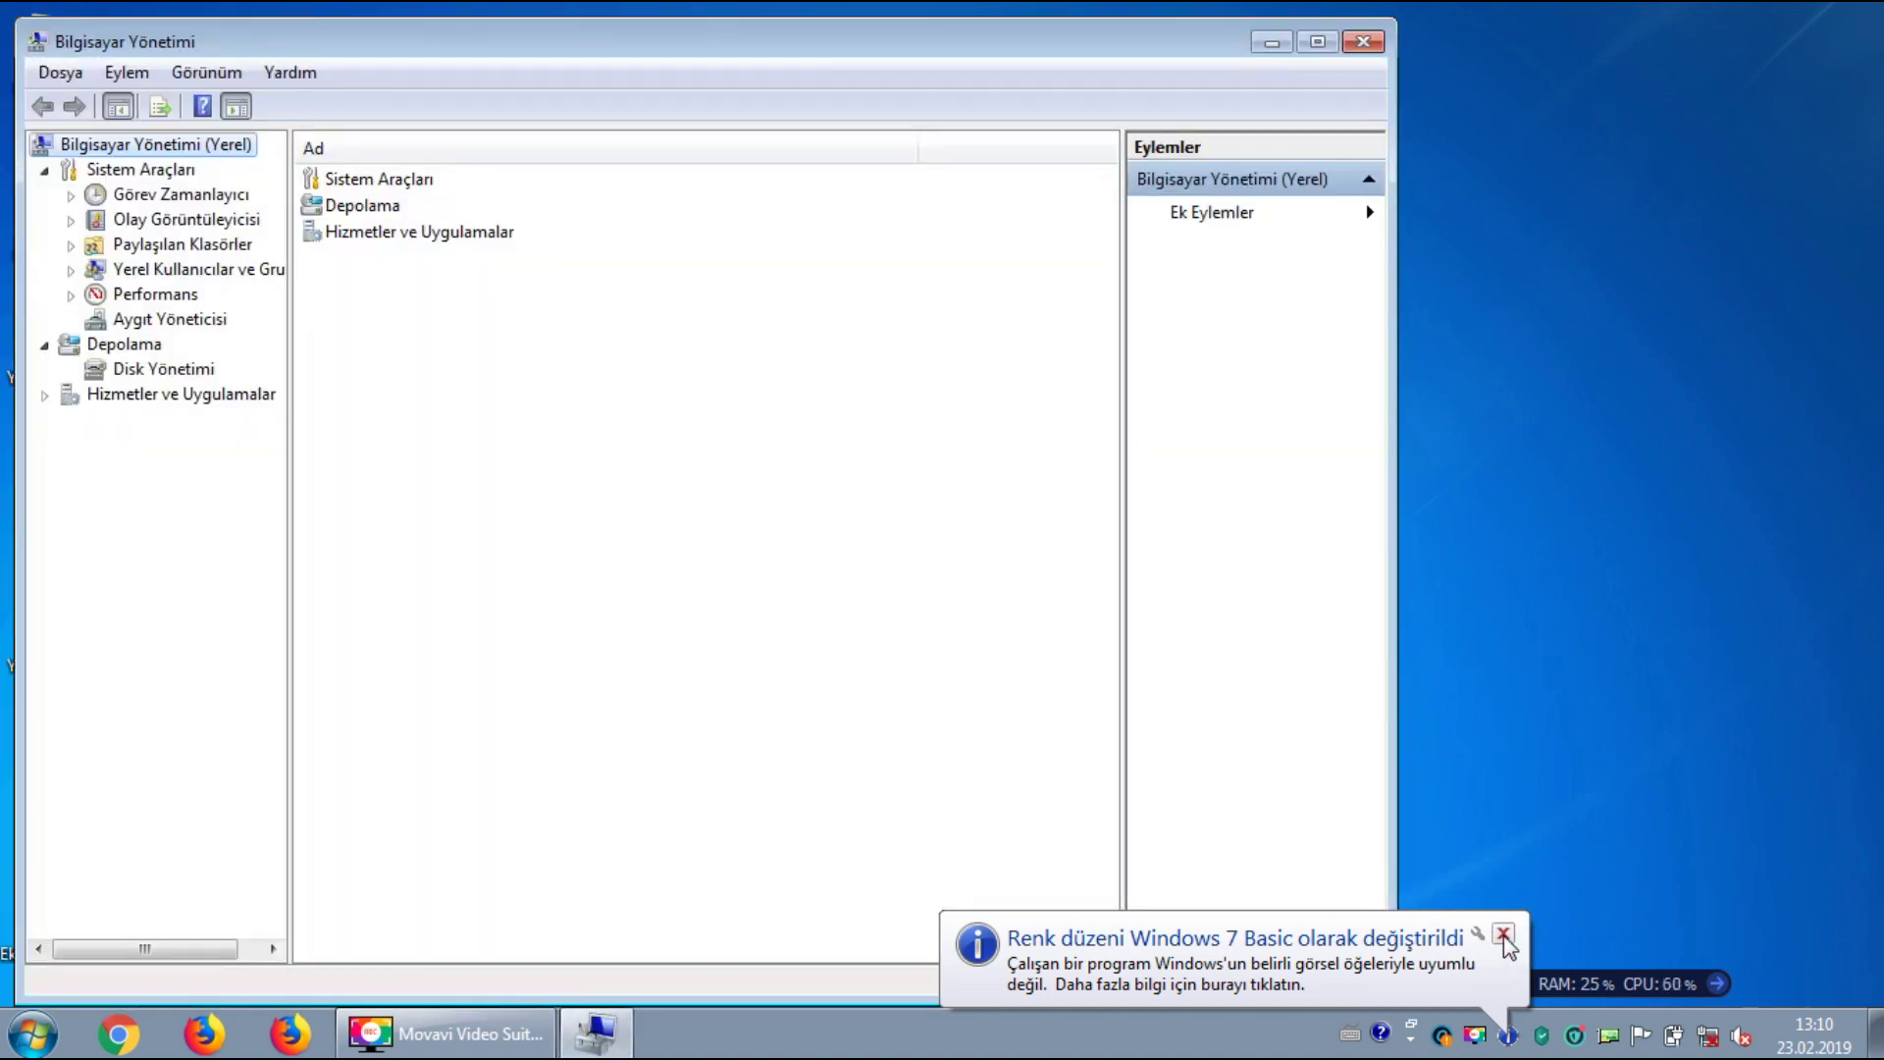
Show the Device Manager in Computer Management and expand the network adapters to check for the wireless adapter
left_click(1503, 934)
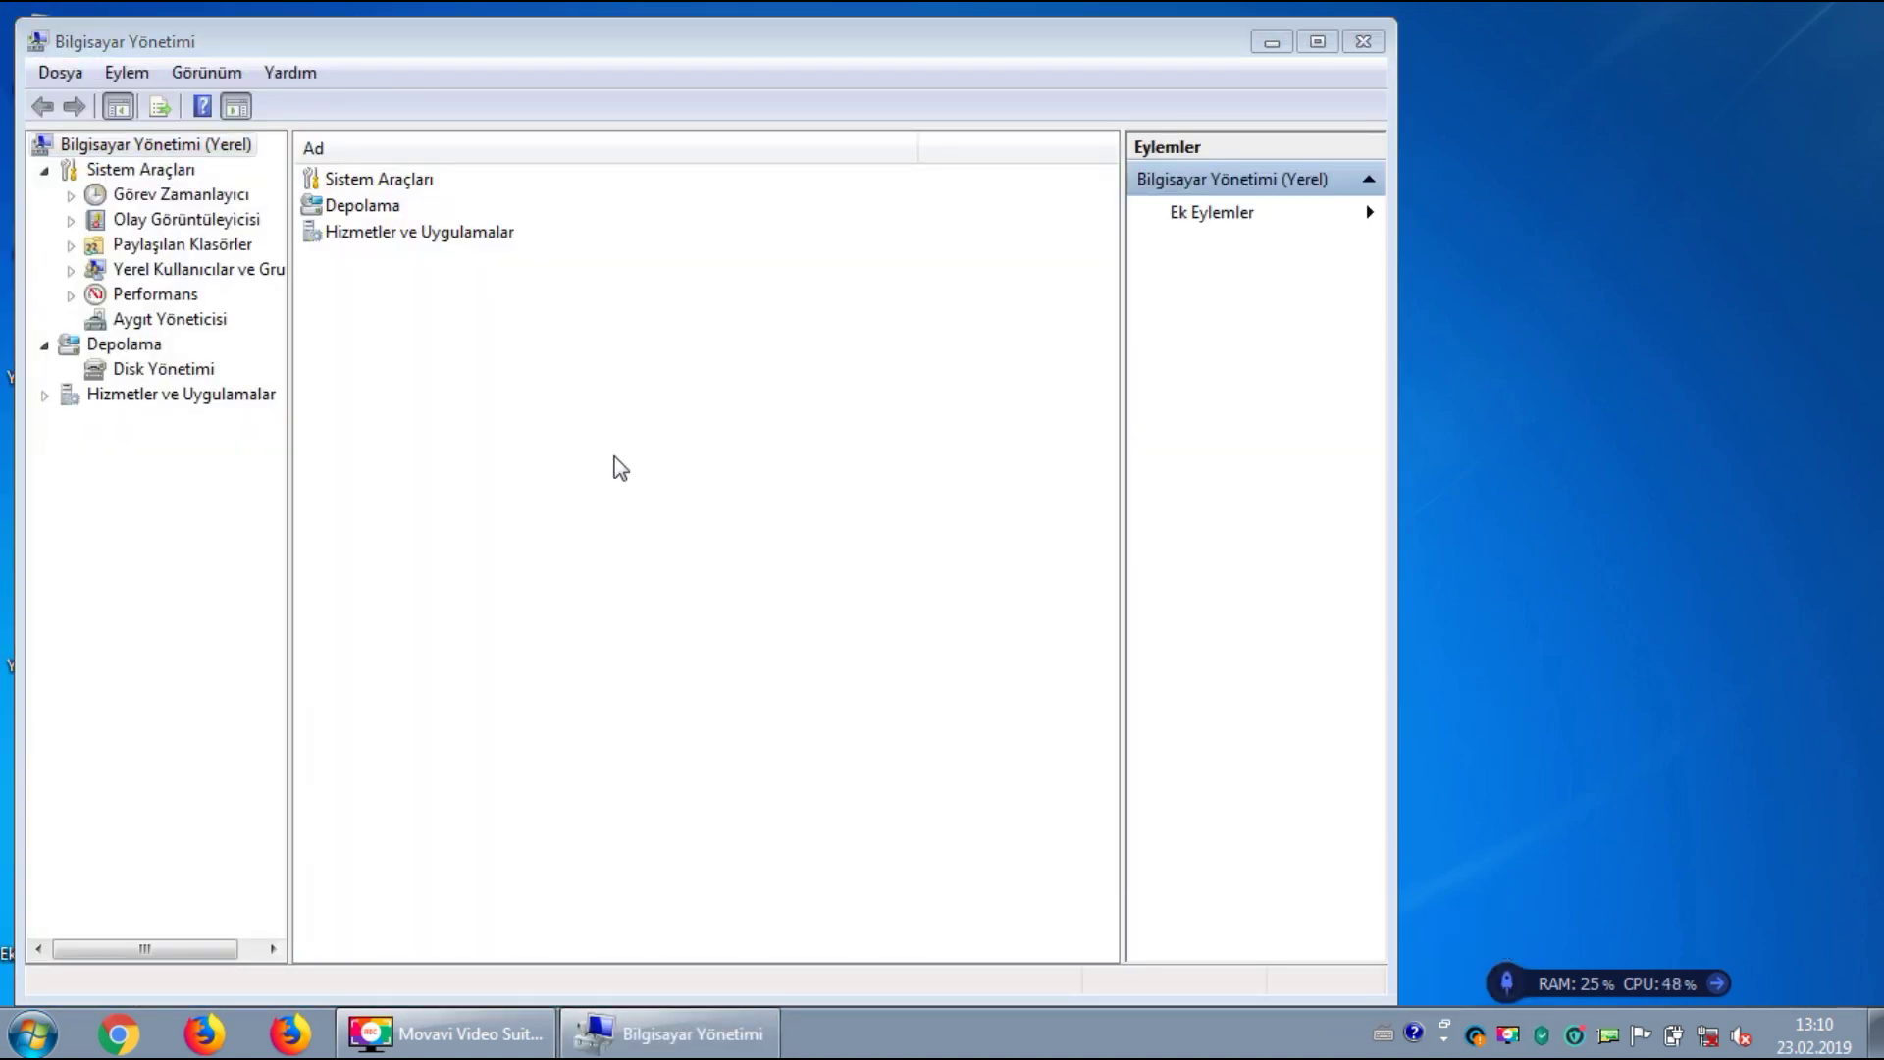
left_click(173, 319)
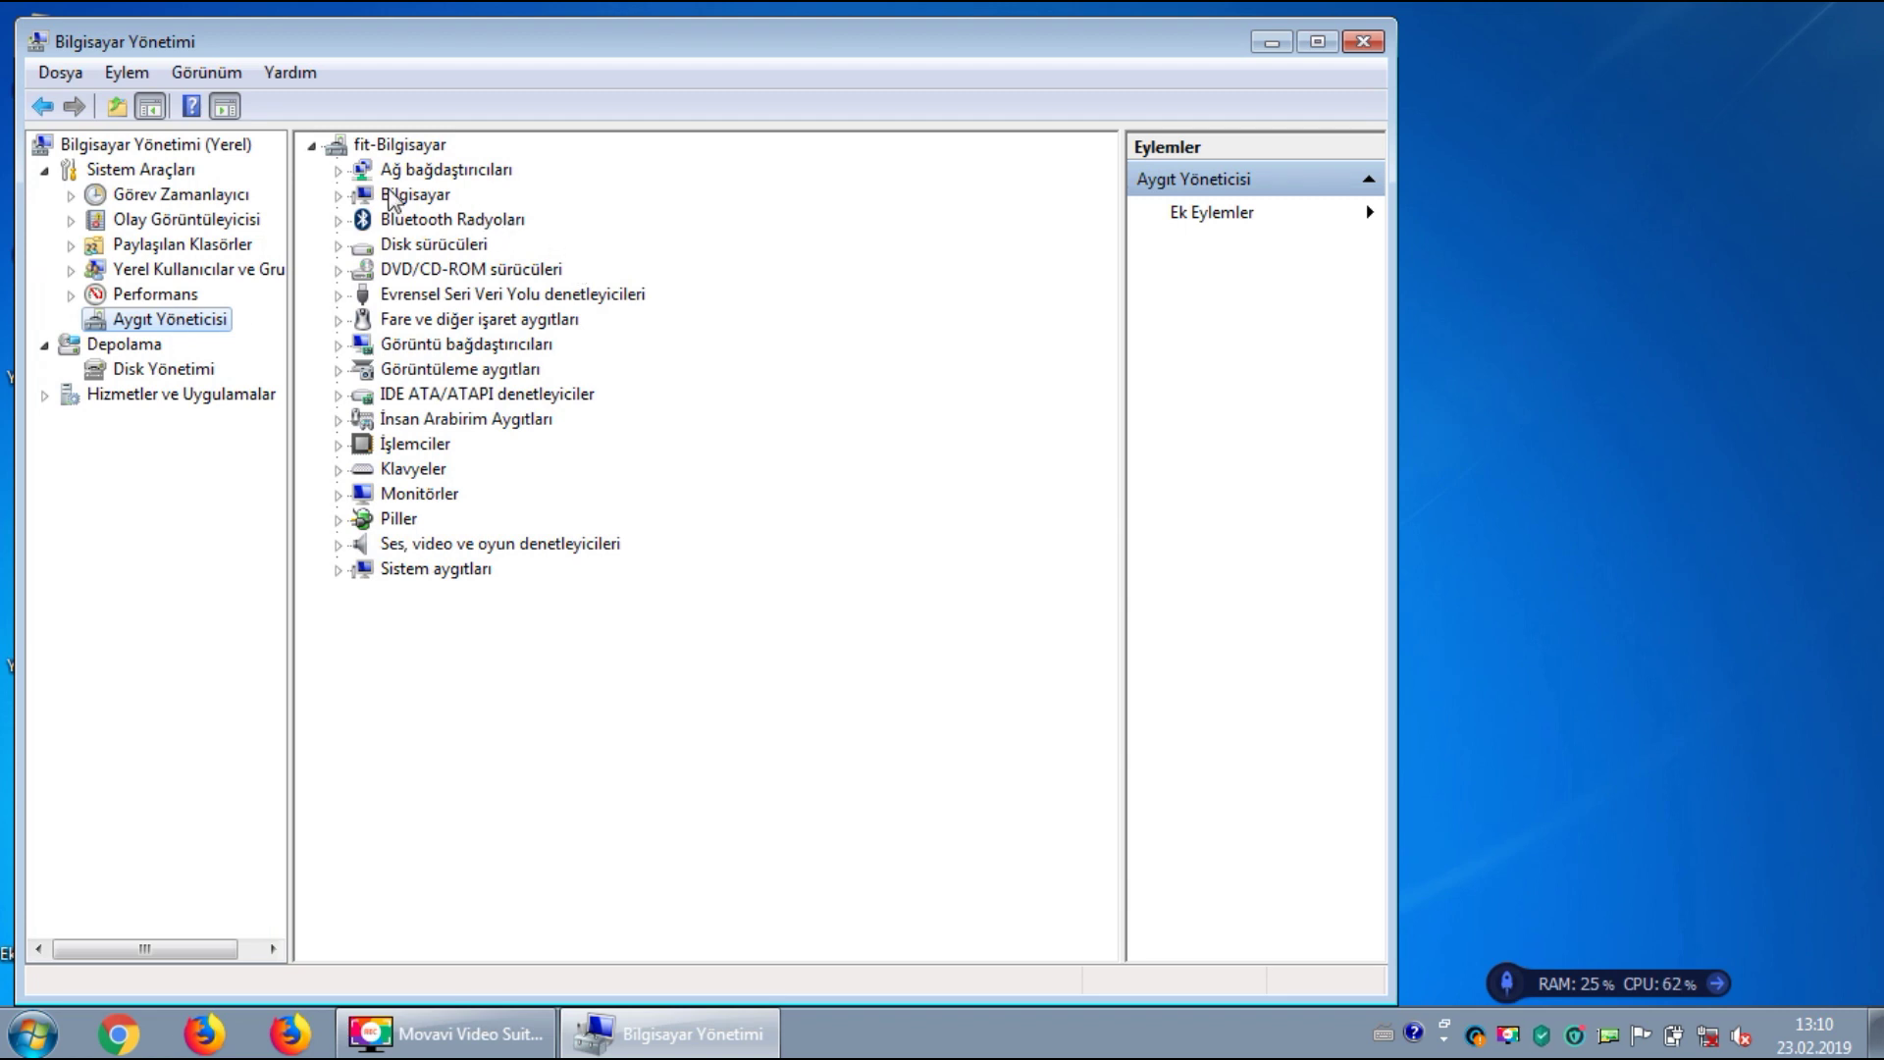
left_click(339, 171)
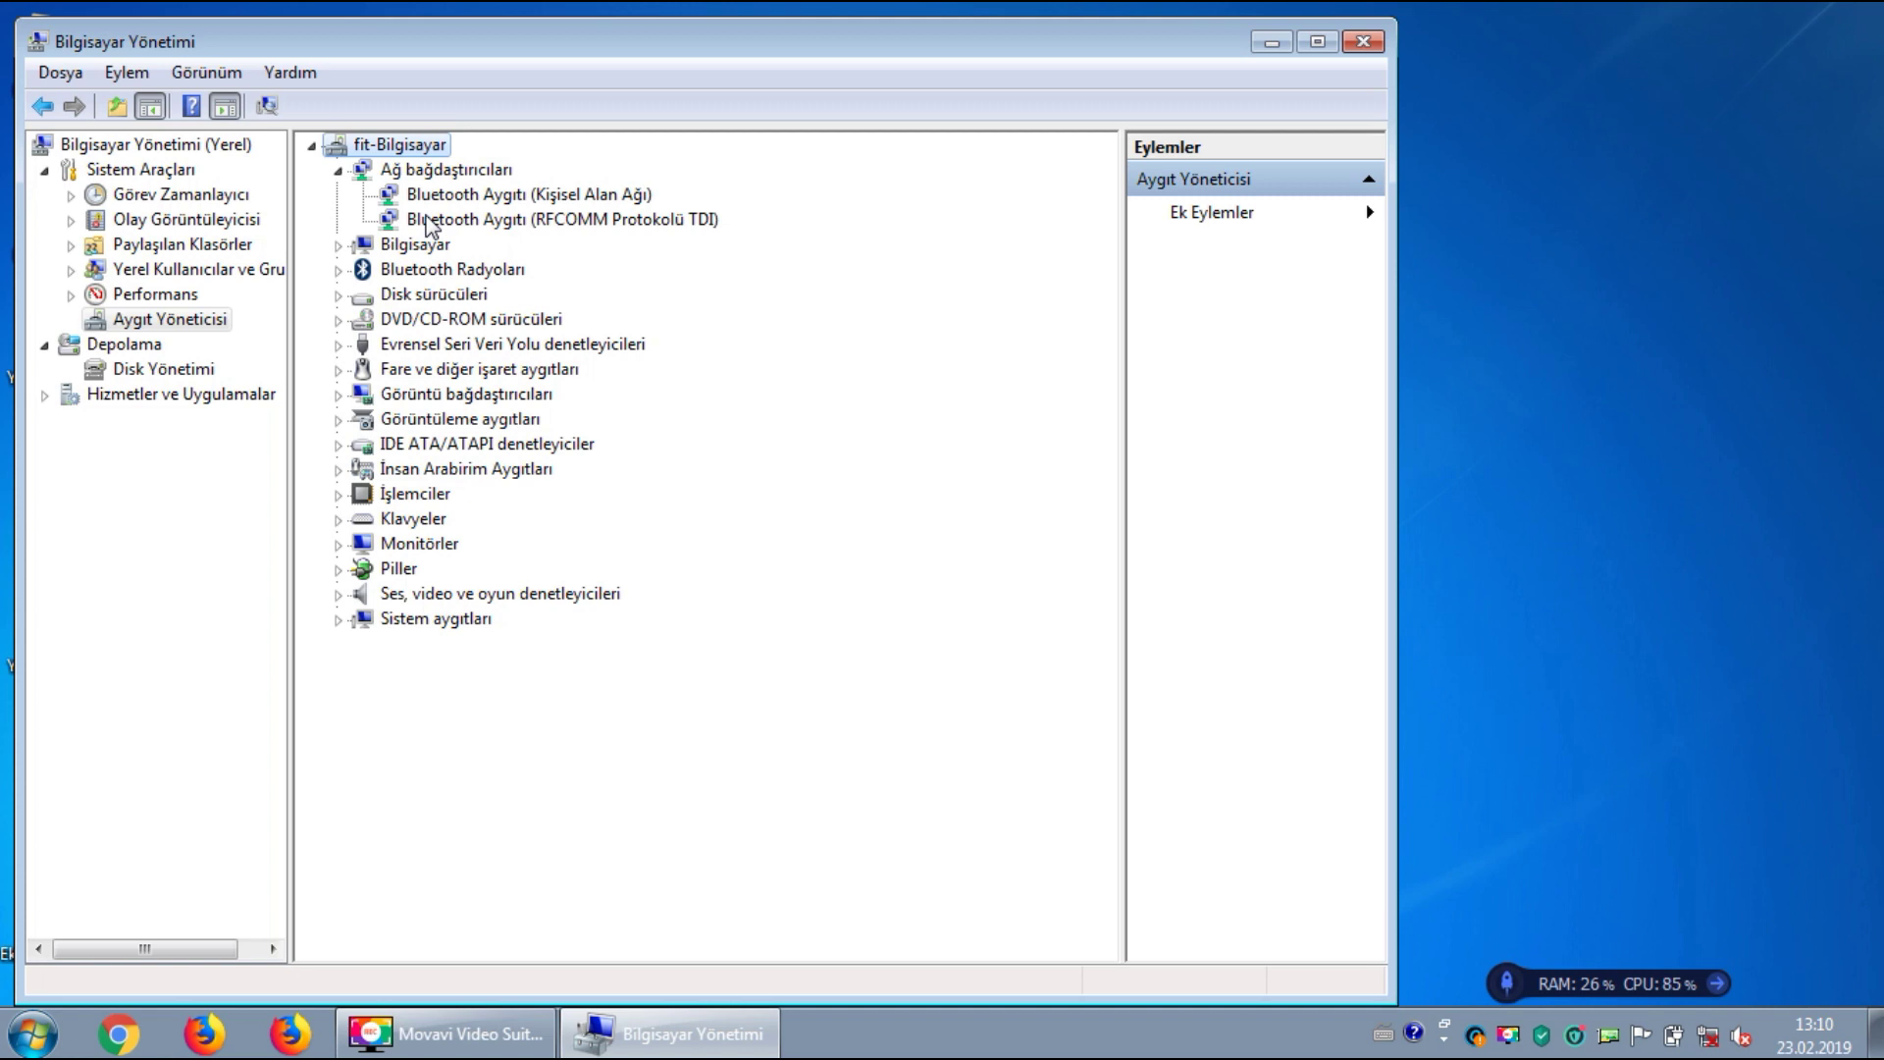
left_click(428, 219)
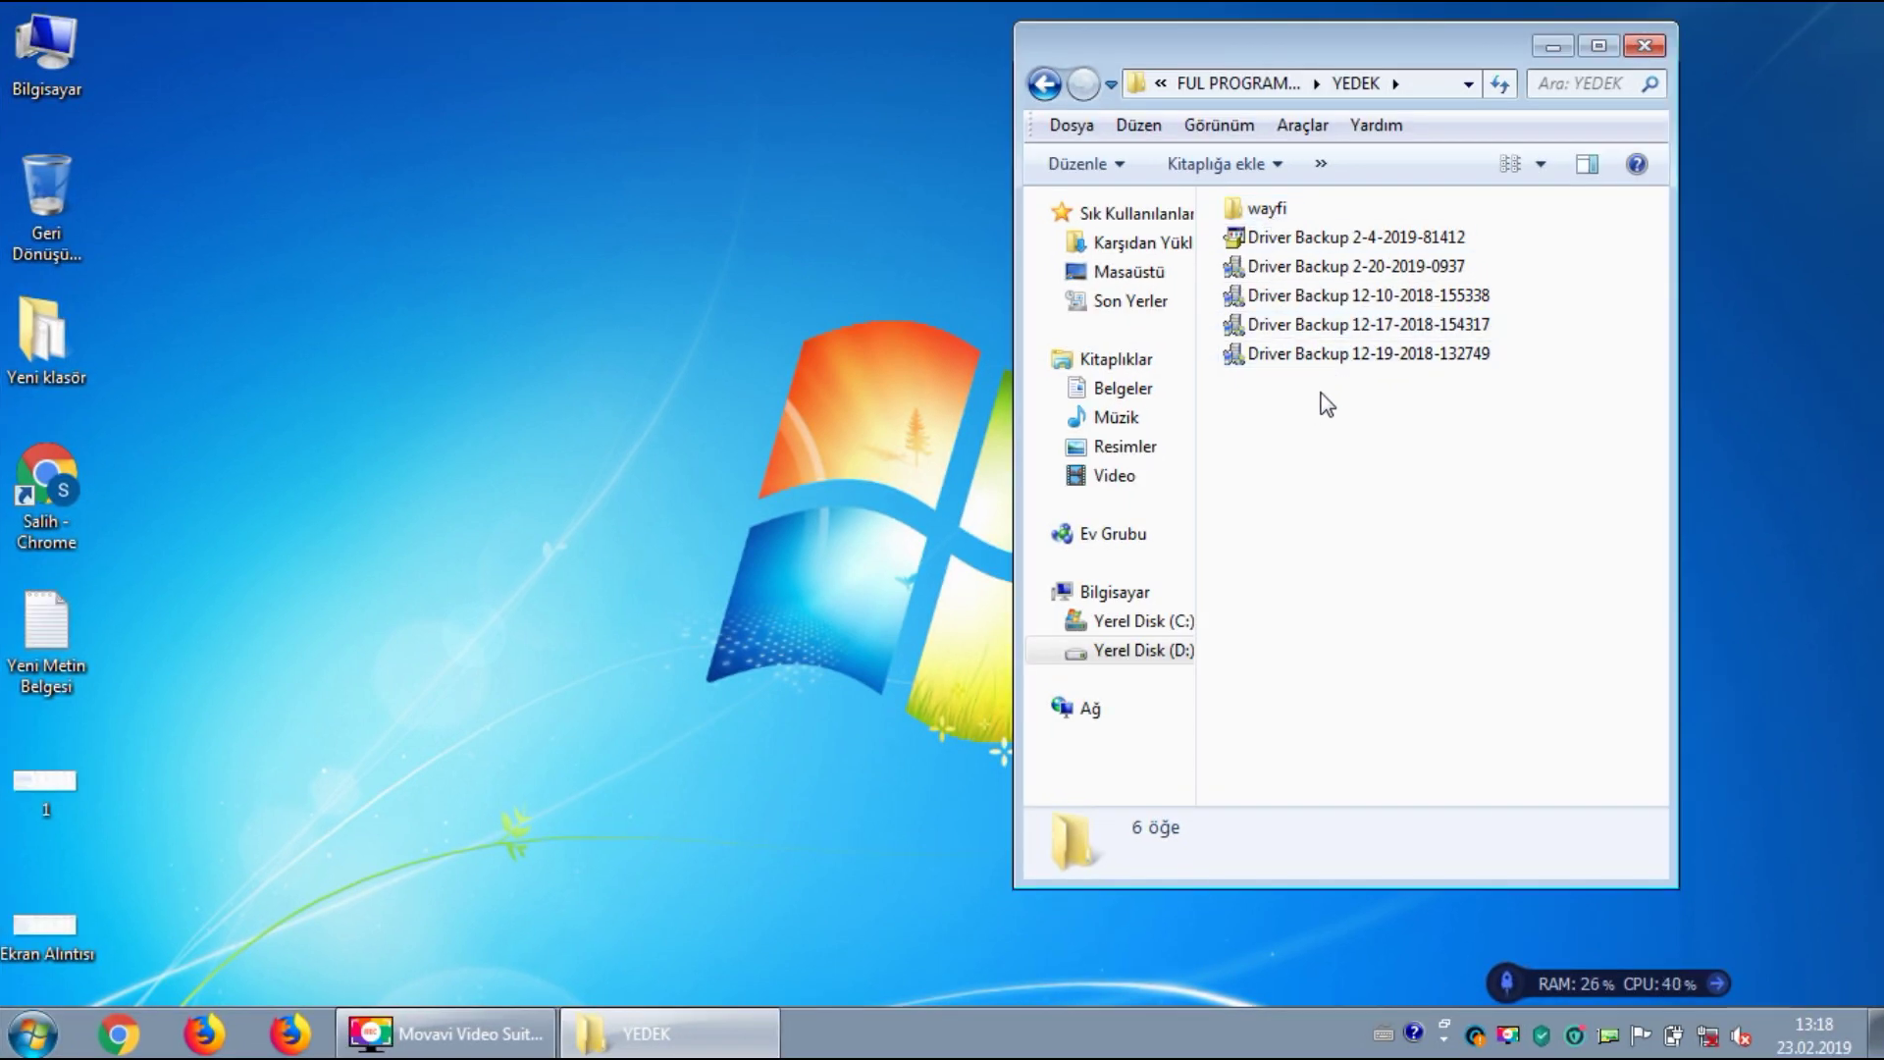
double_click(1386, 293)
left_click(1384, 269)
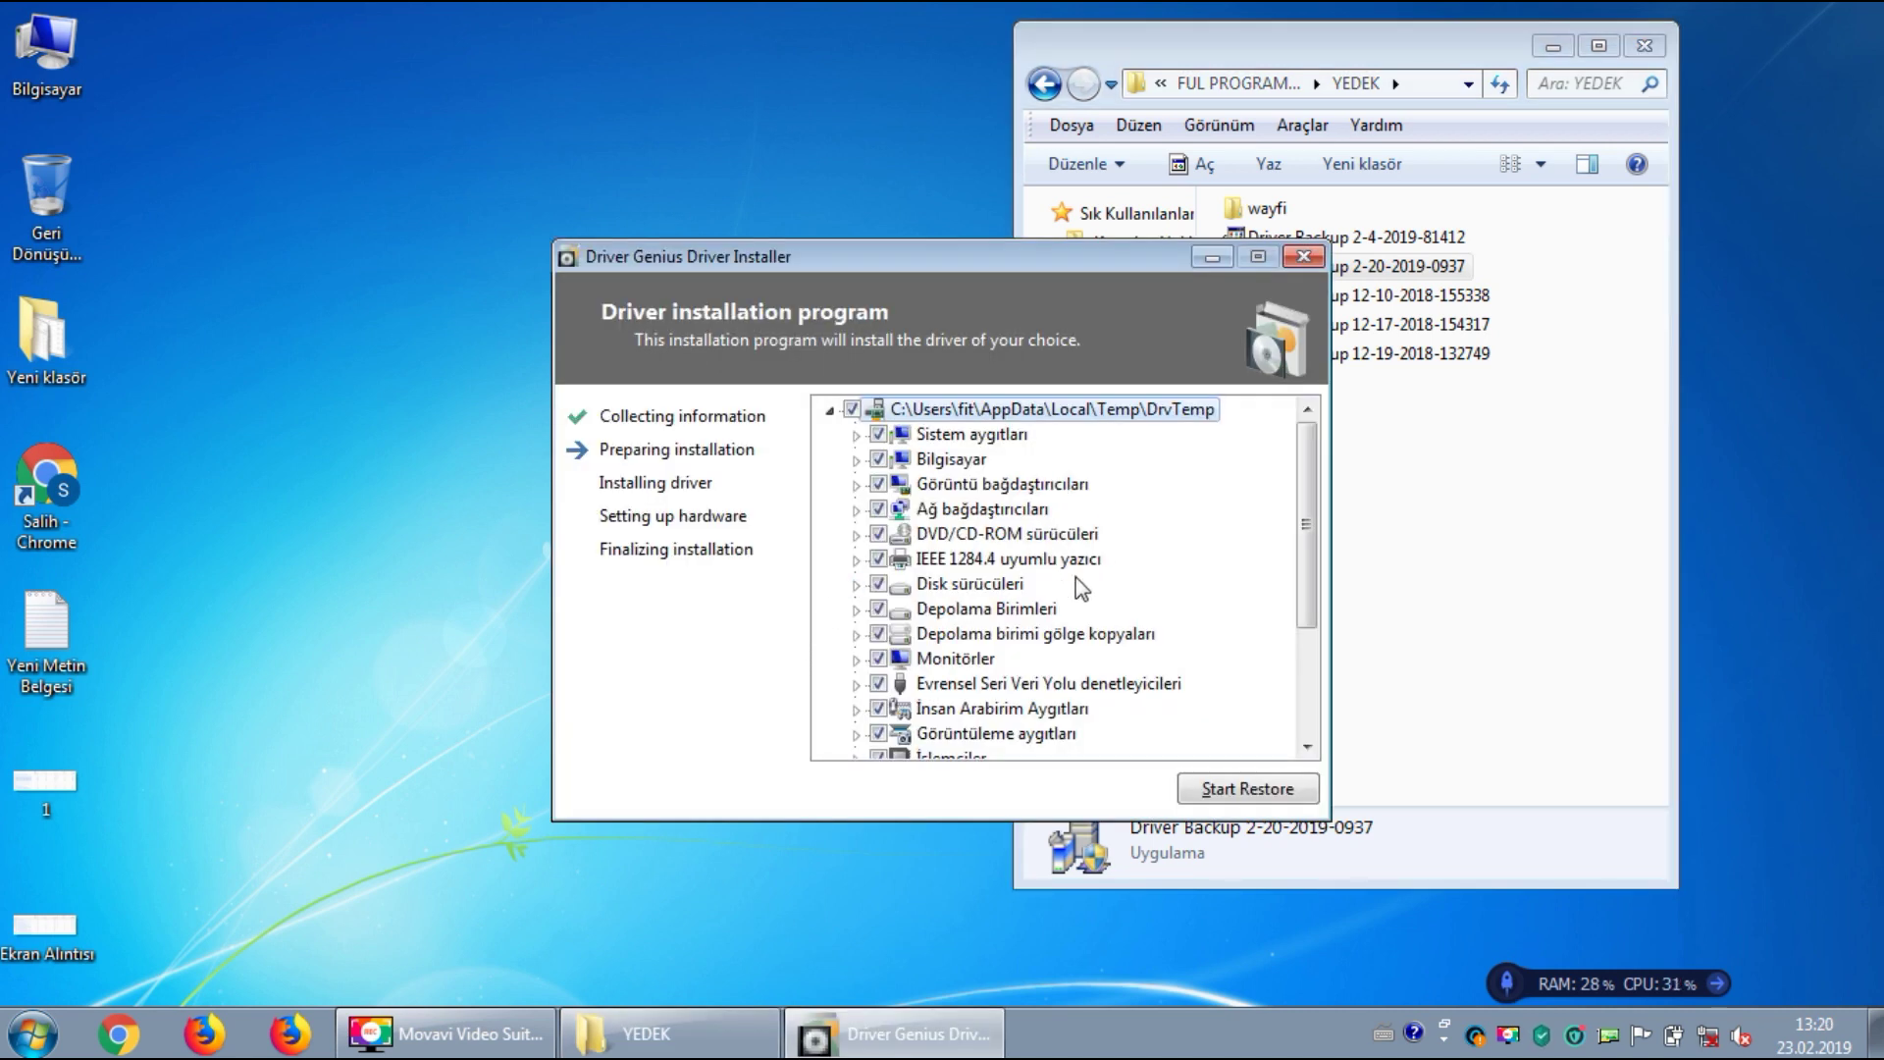
left_click(1230, 792)
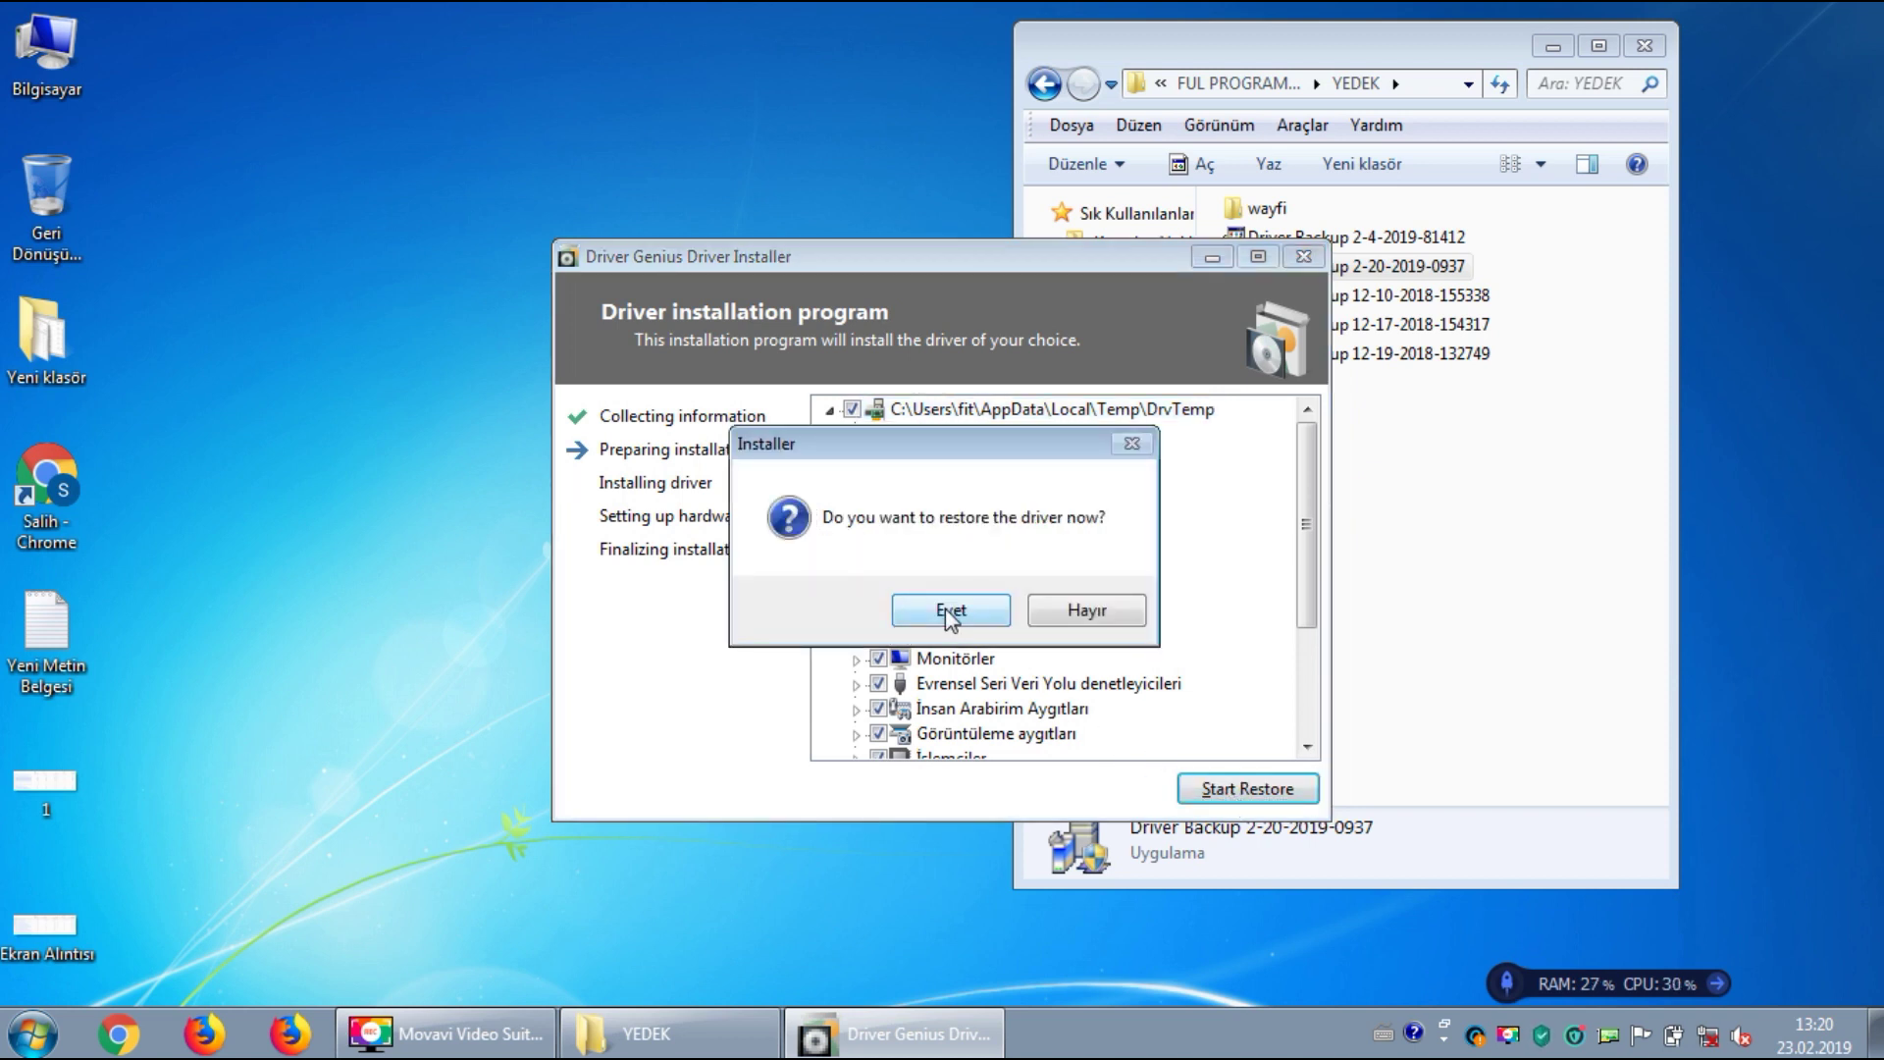
left_click(949, 612)
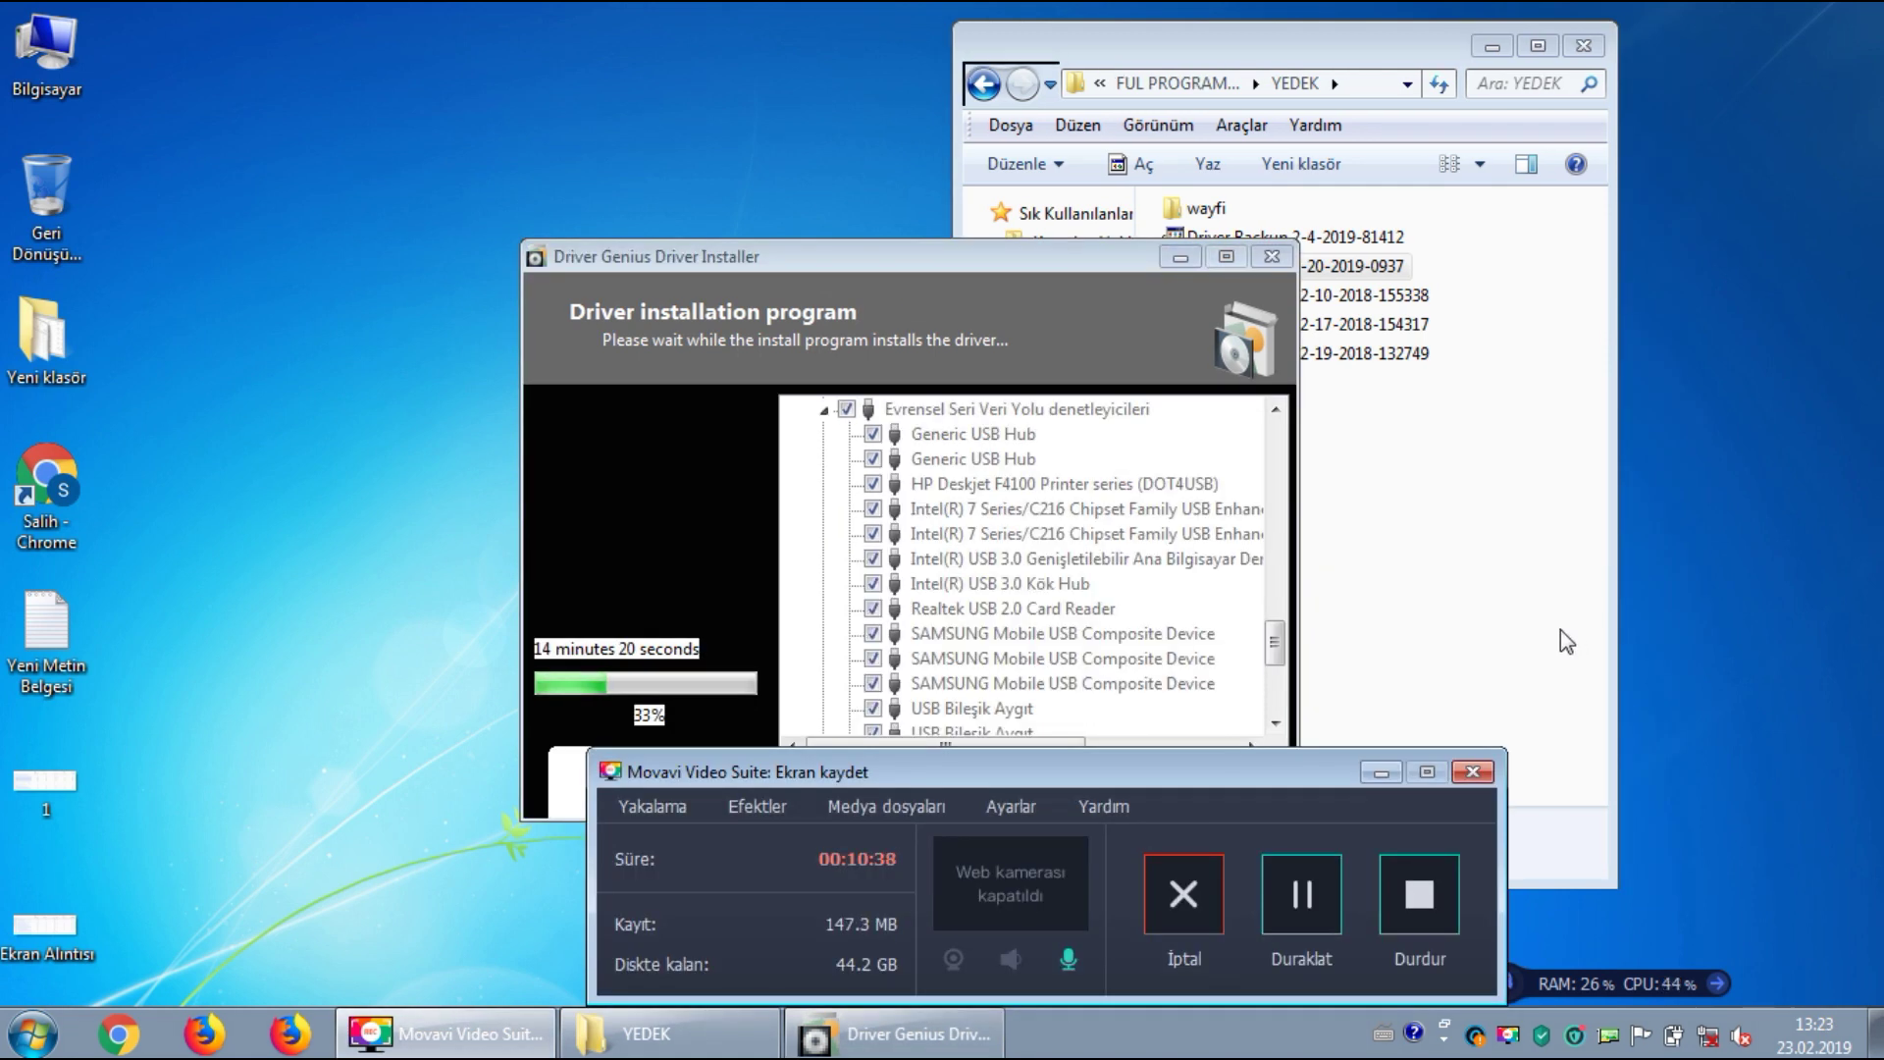
left_click(1381, 773)
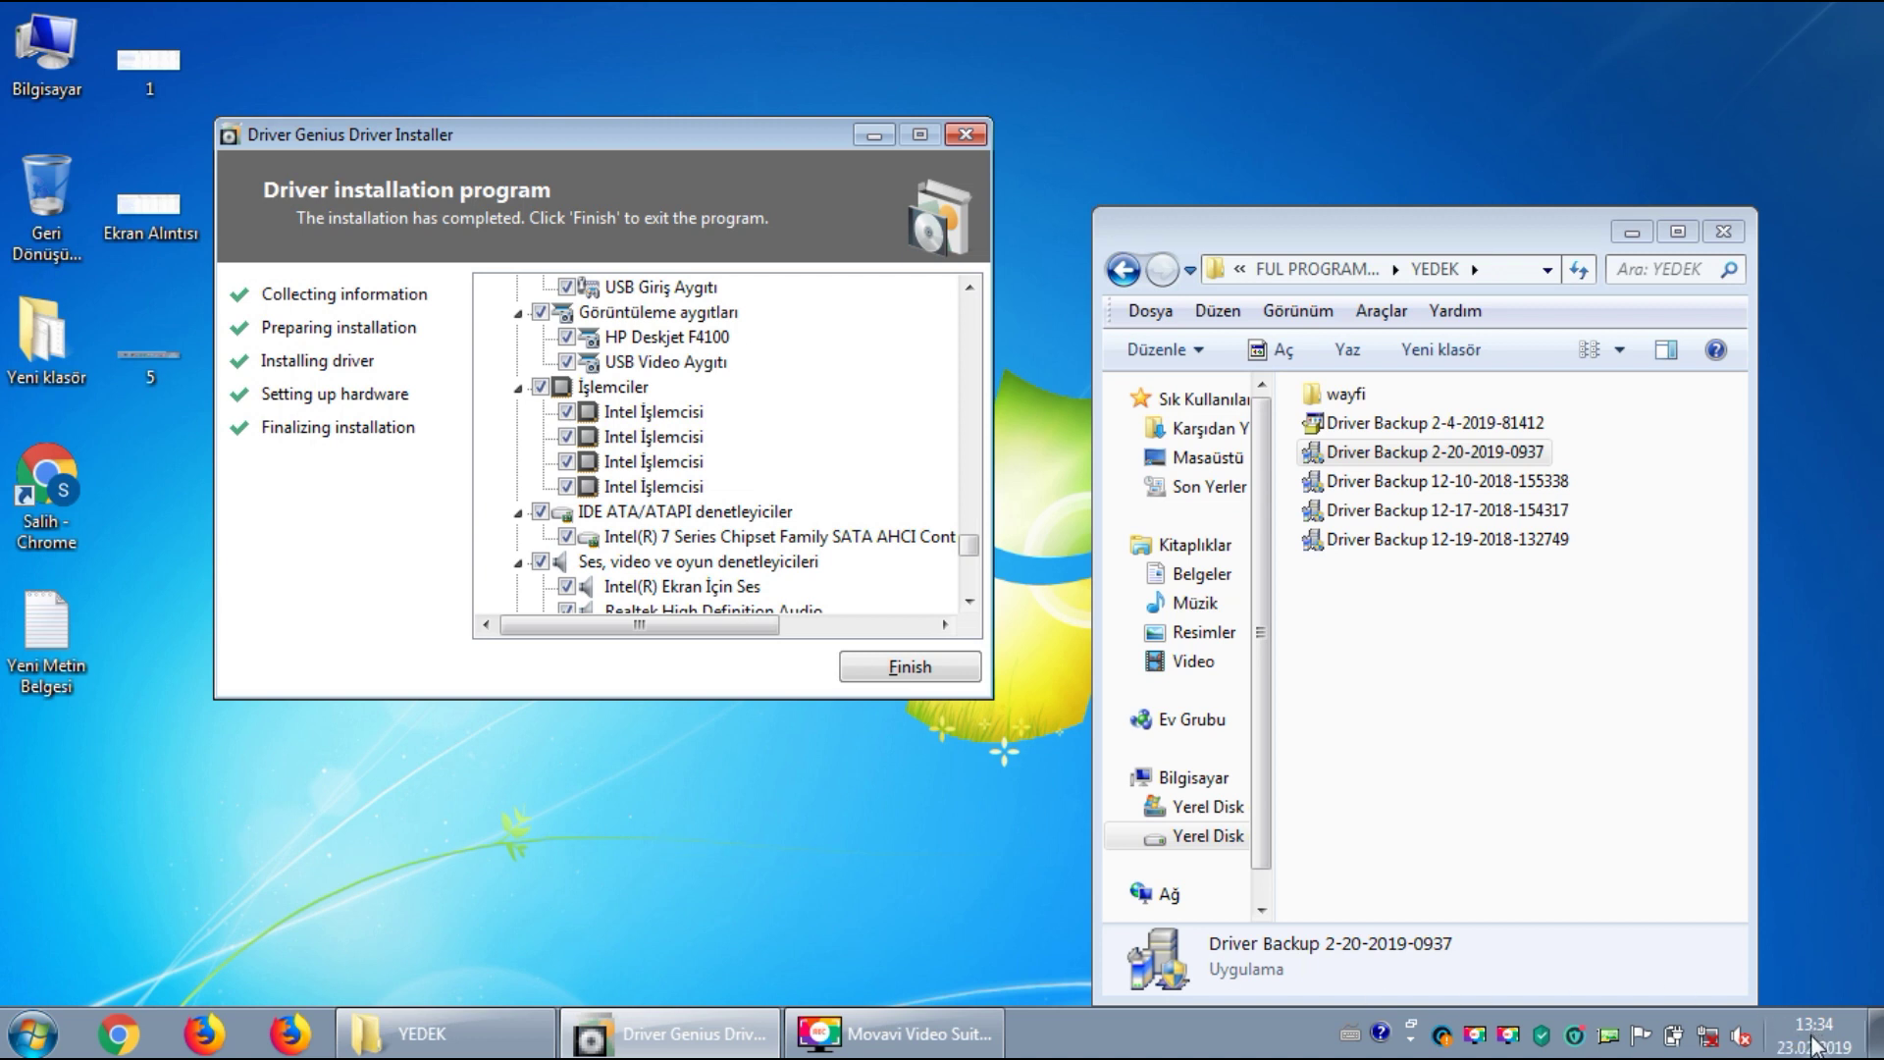
mouse_move(1816, 1040)
left_click(910, 669)
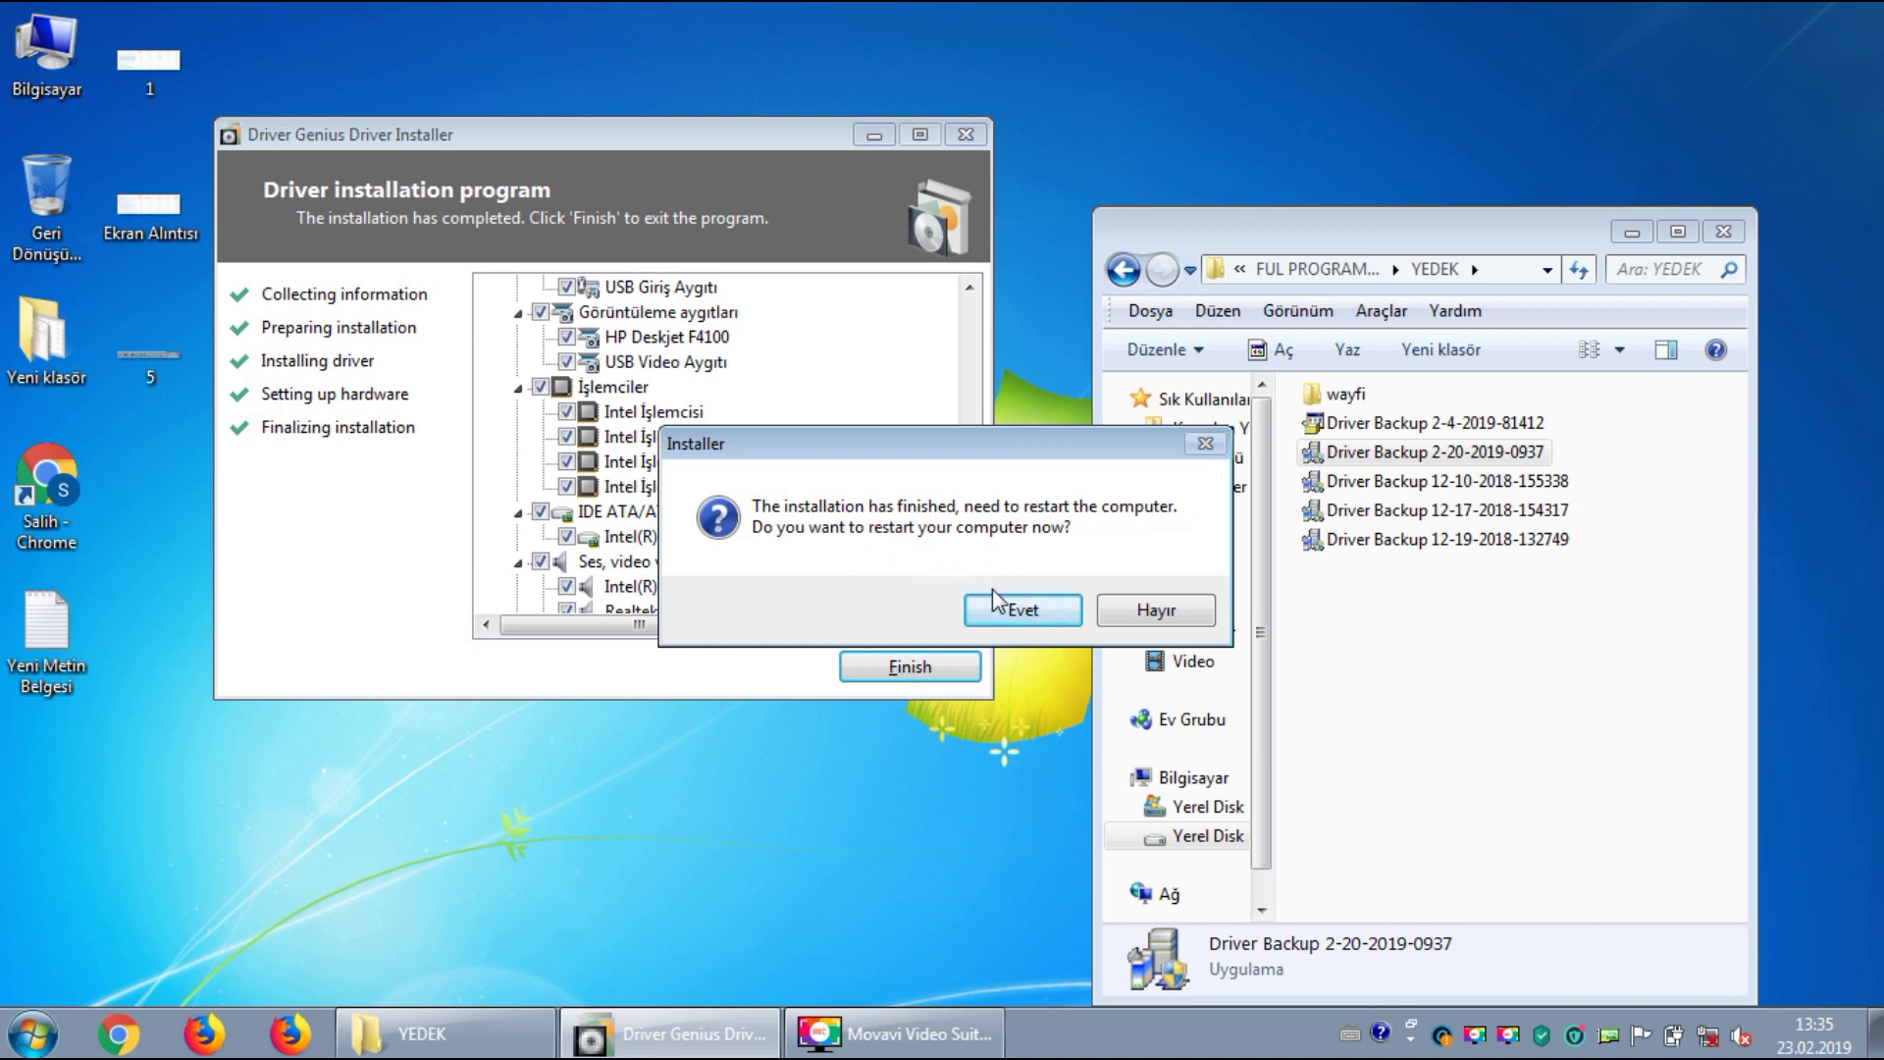
mouse_move(880, 1052)
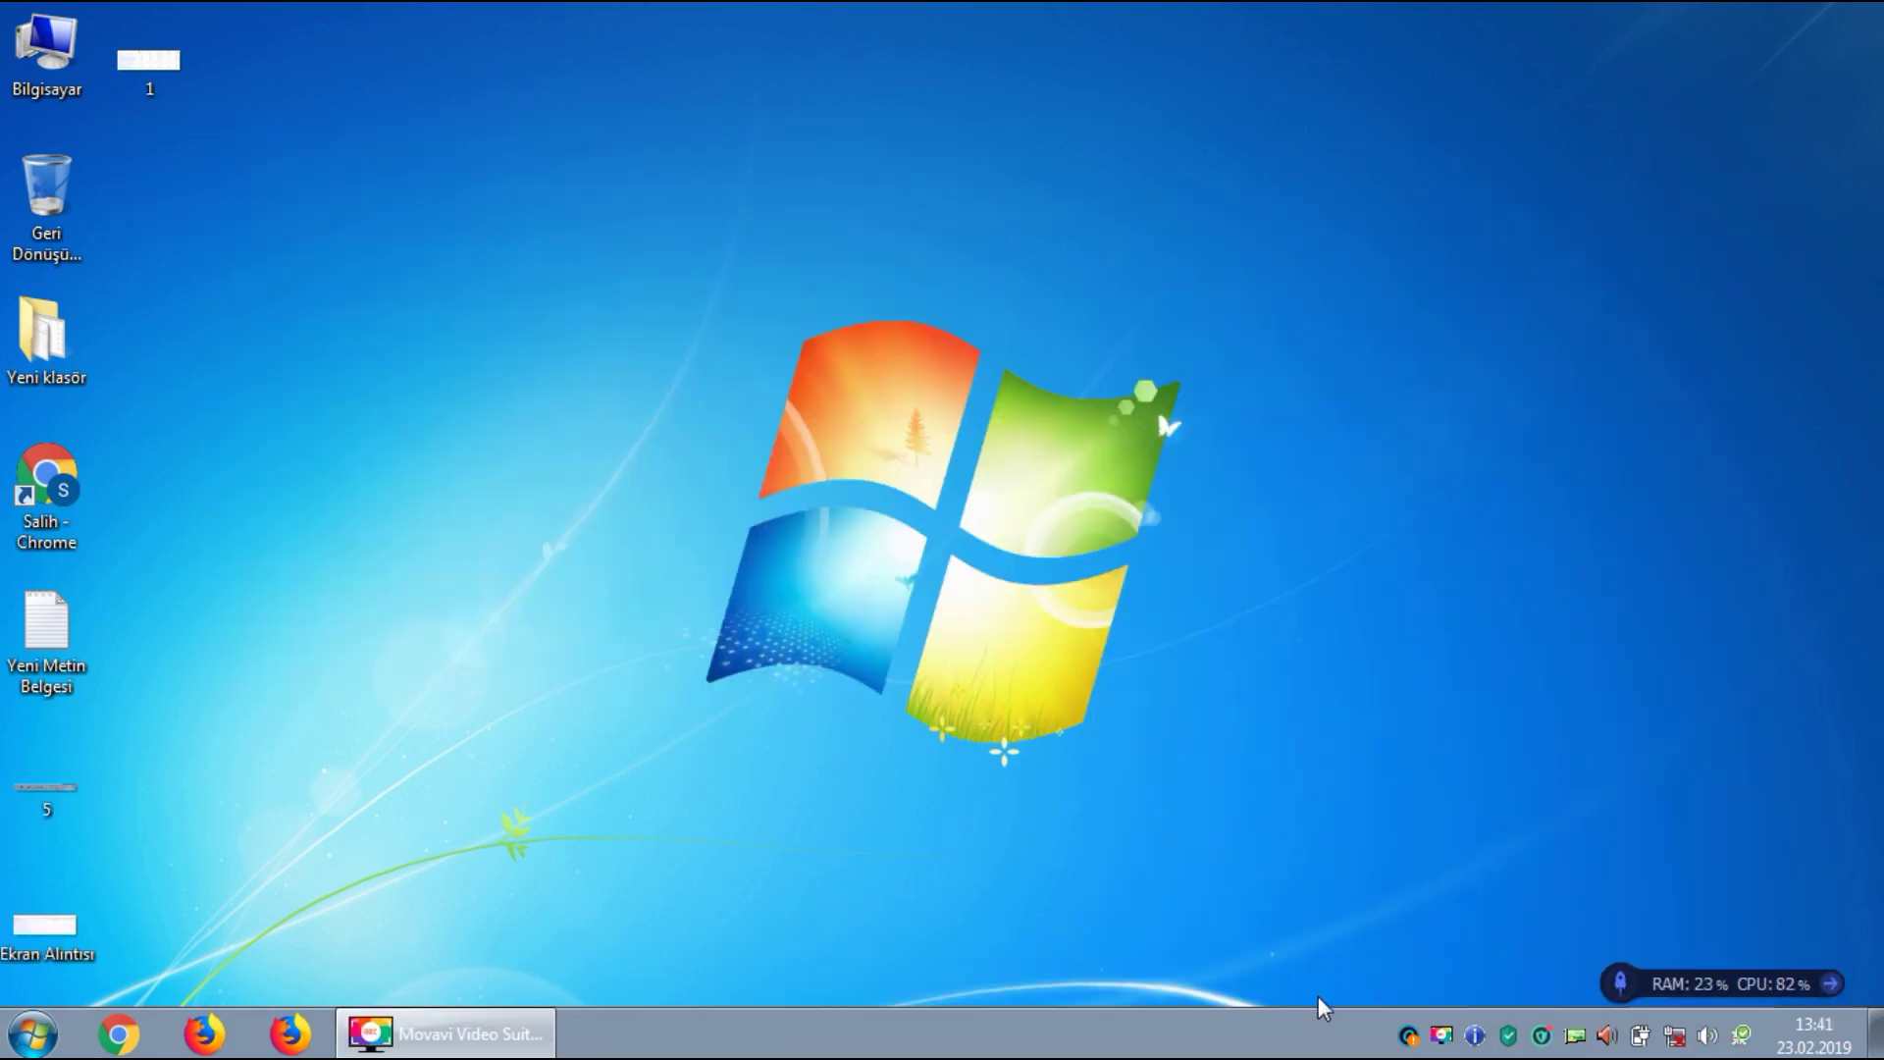
Open the management console for this computer and show its Device Manager
left_click(1676, 1042)
left_click(1677, 1043)
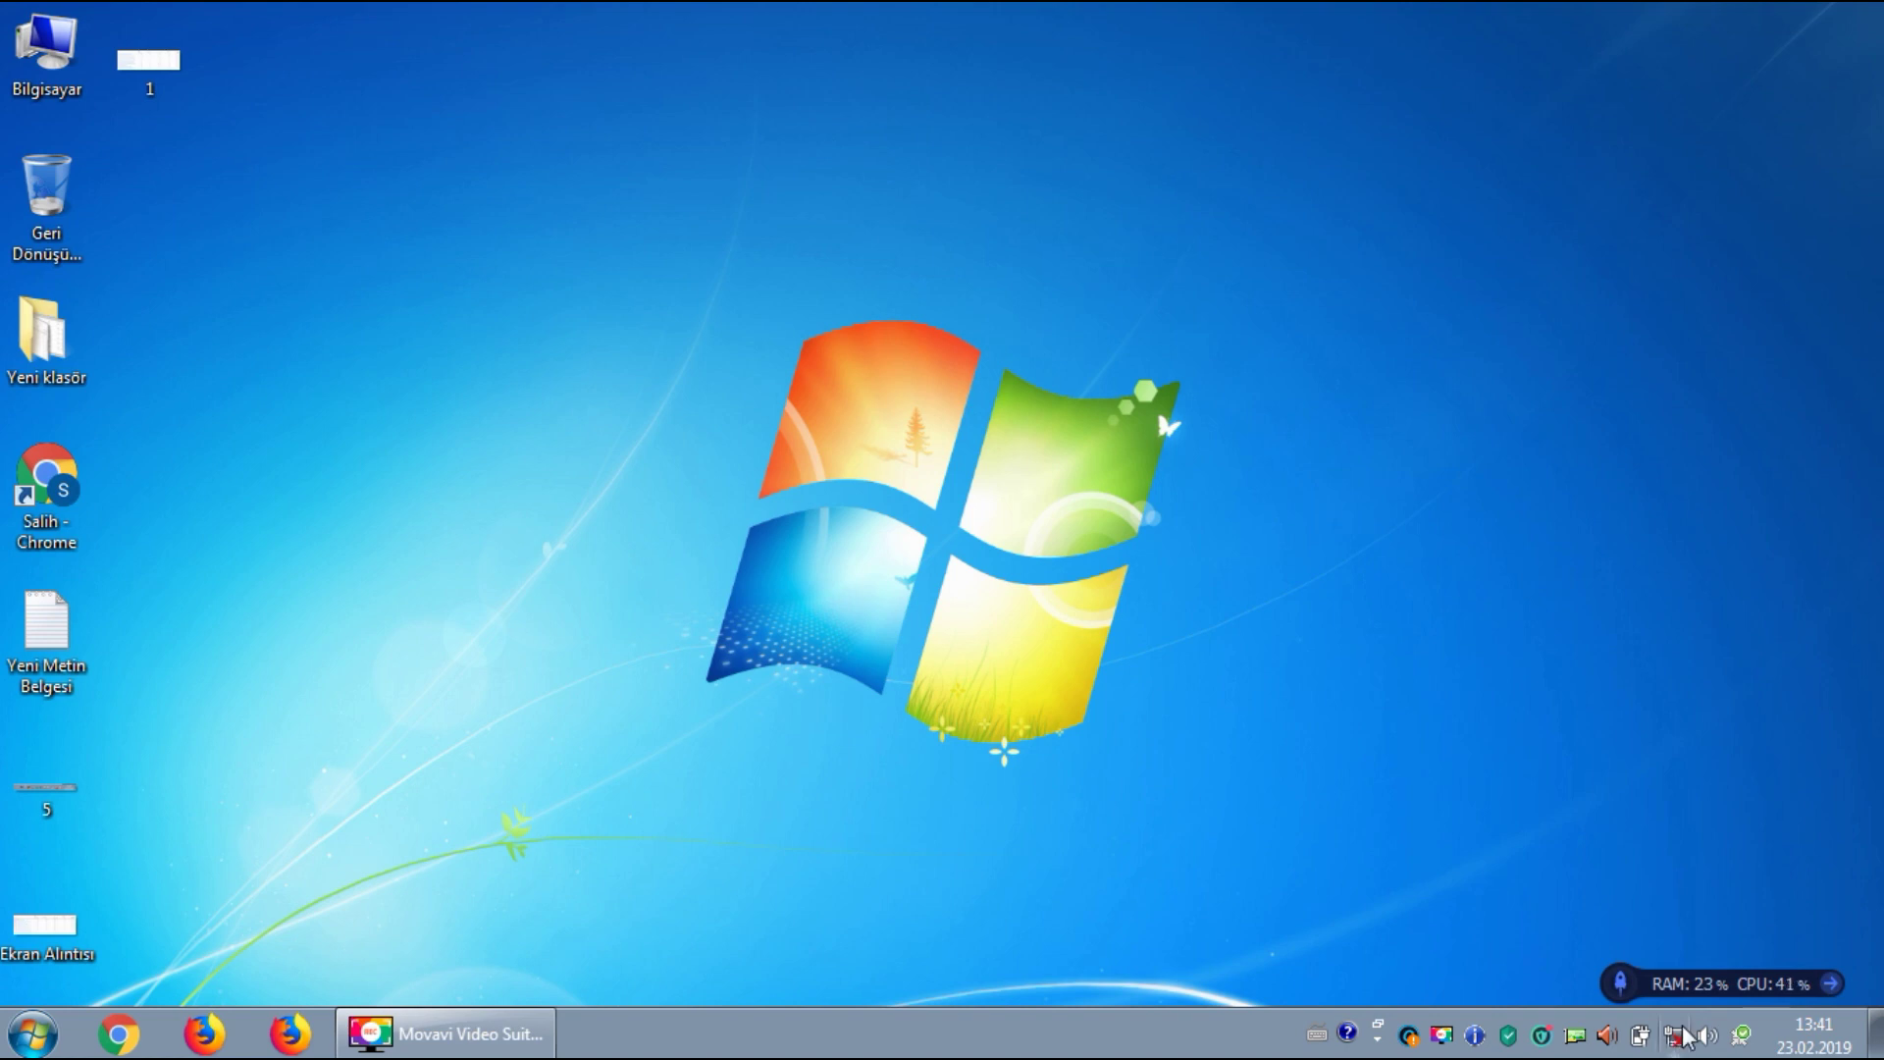
double_click(61, 66)
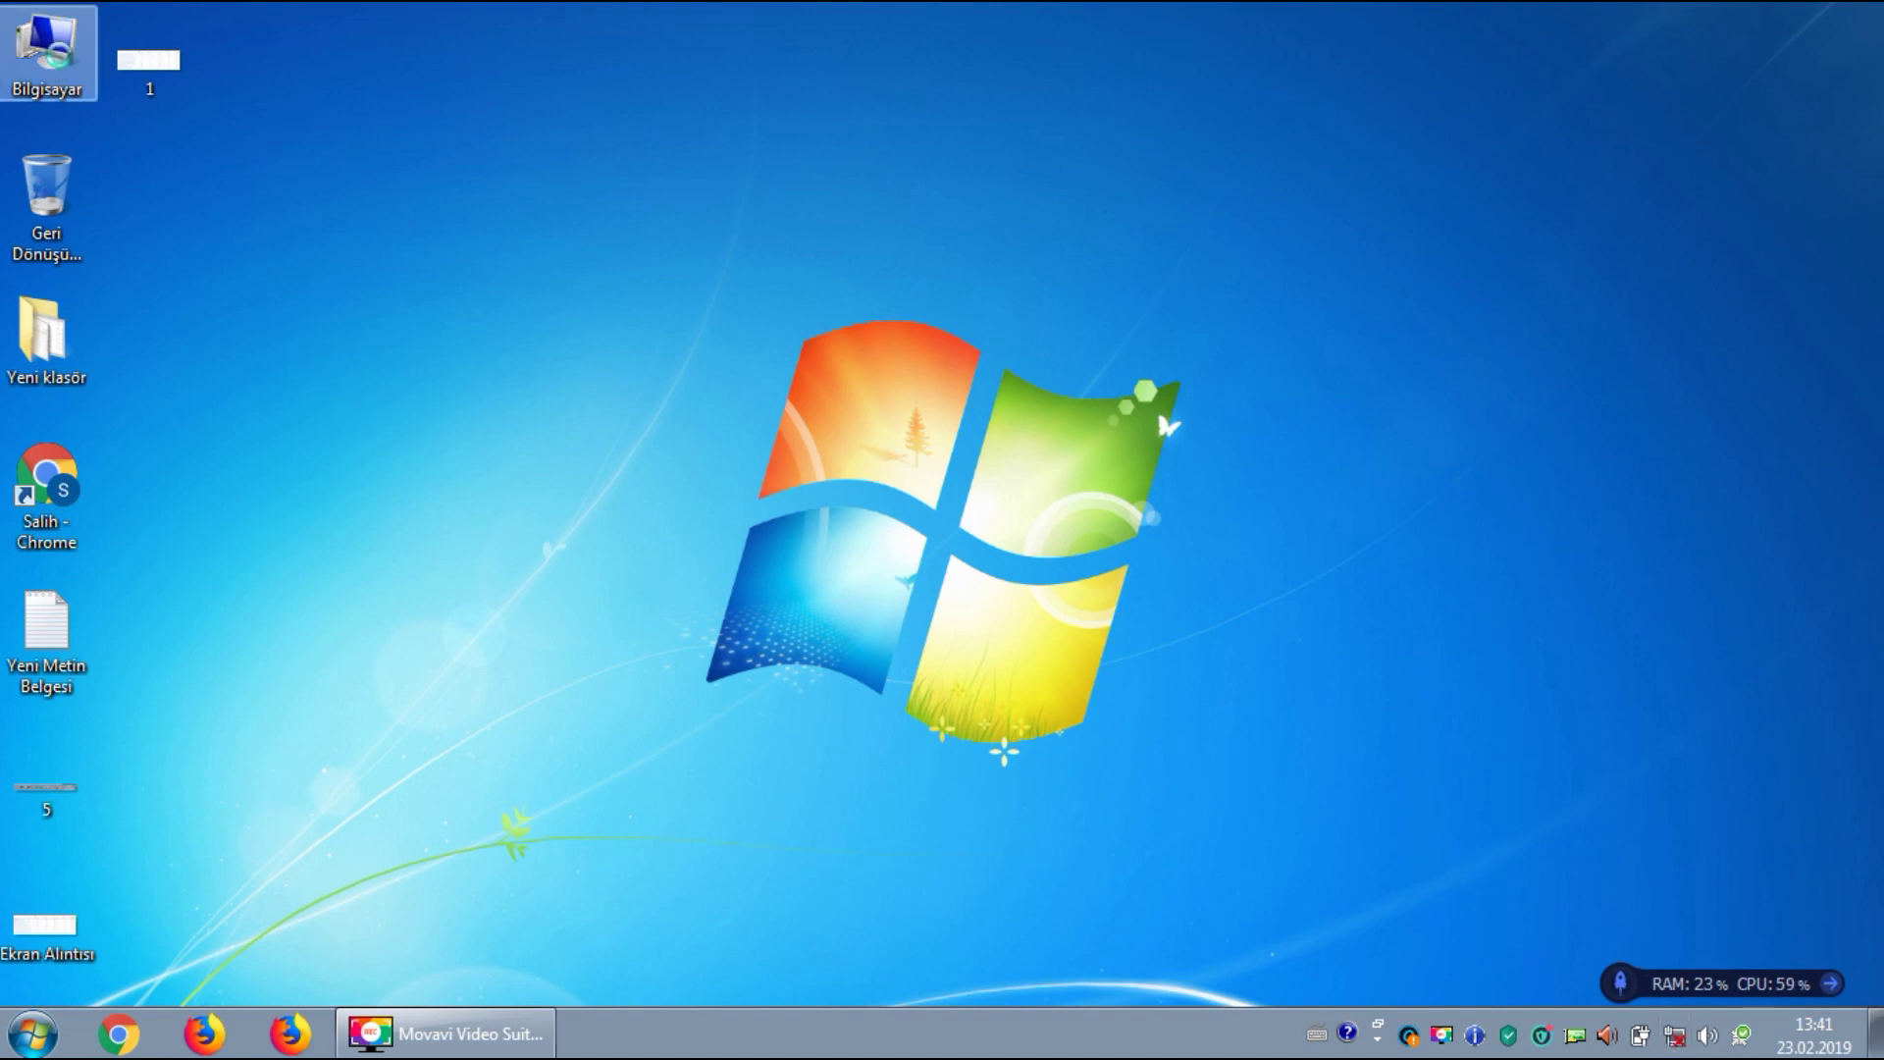
right_click(57, 54)
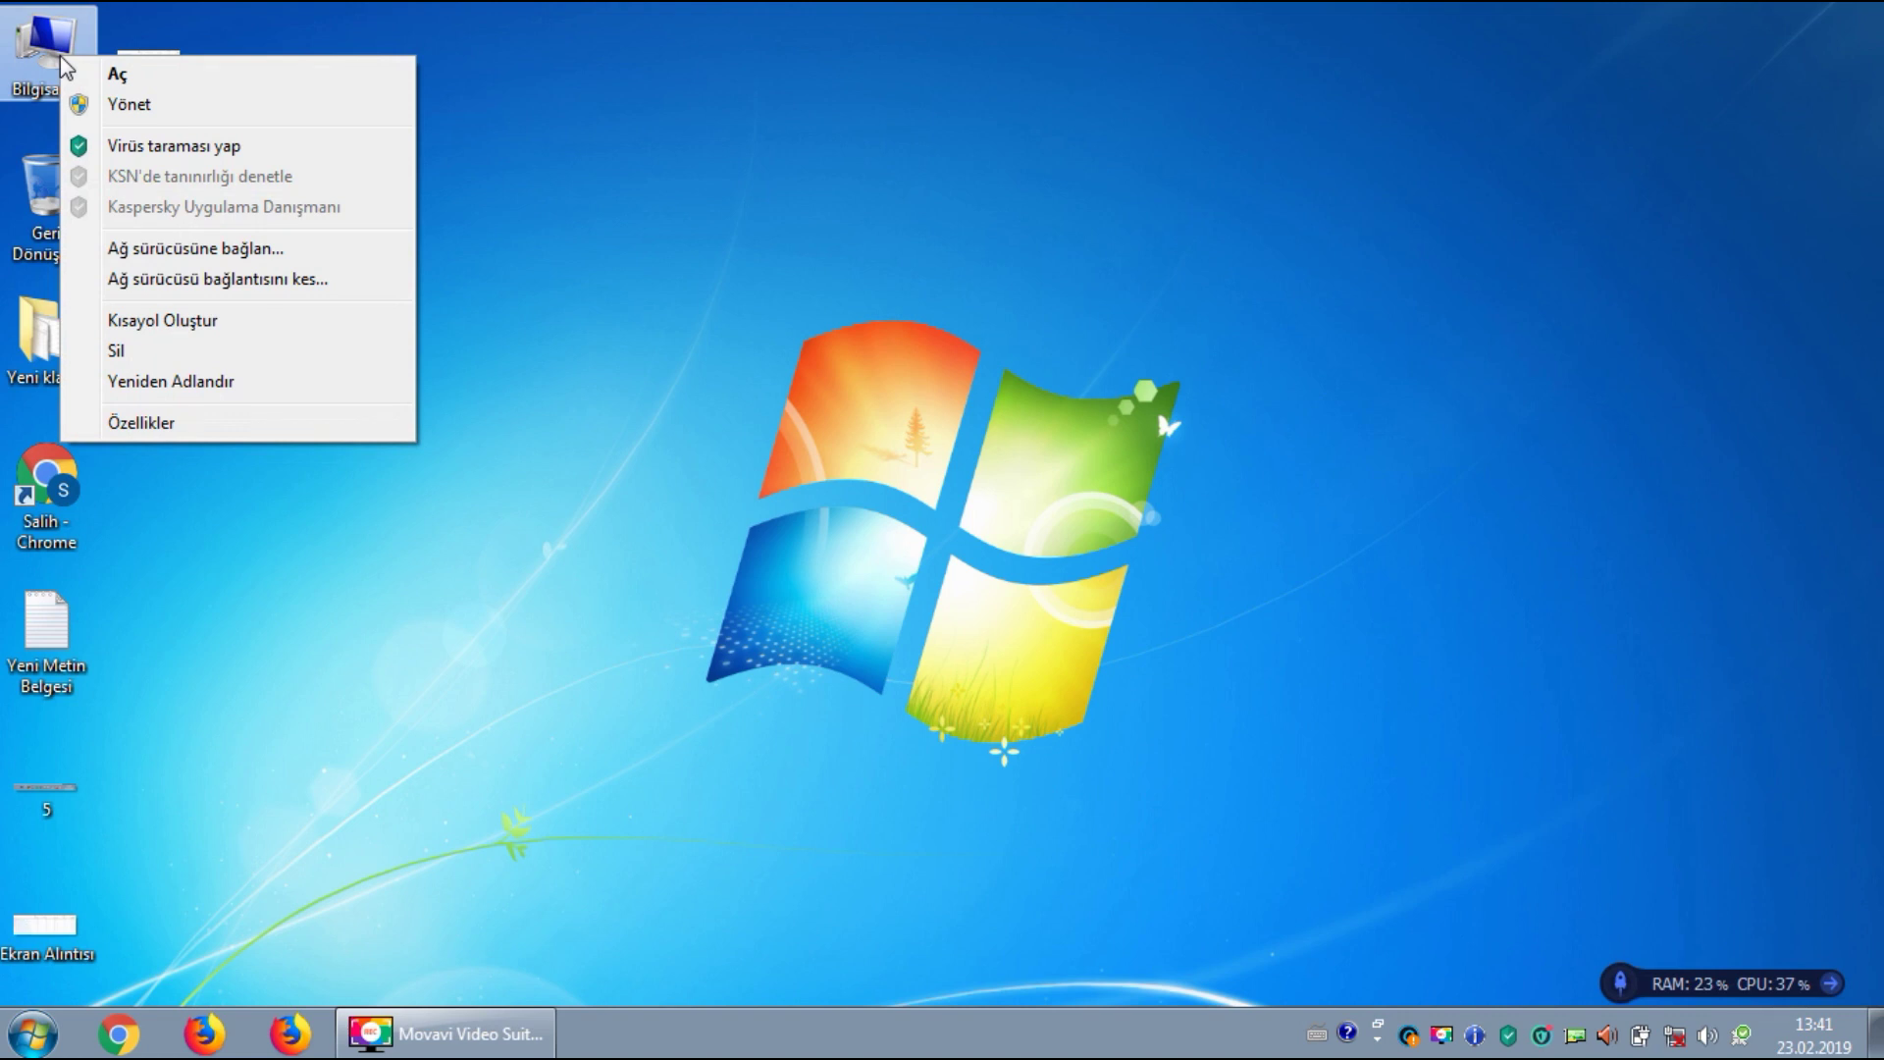
left_click(119, 104)
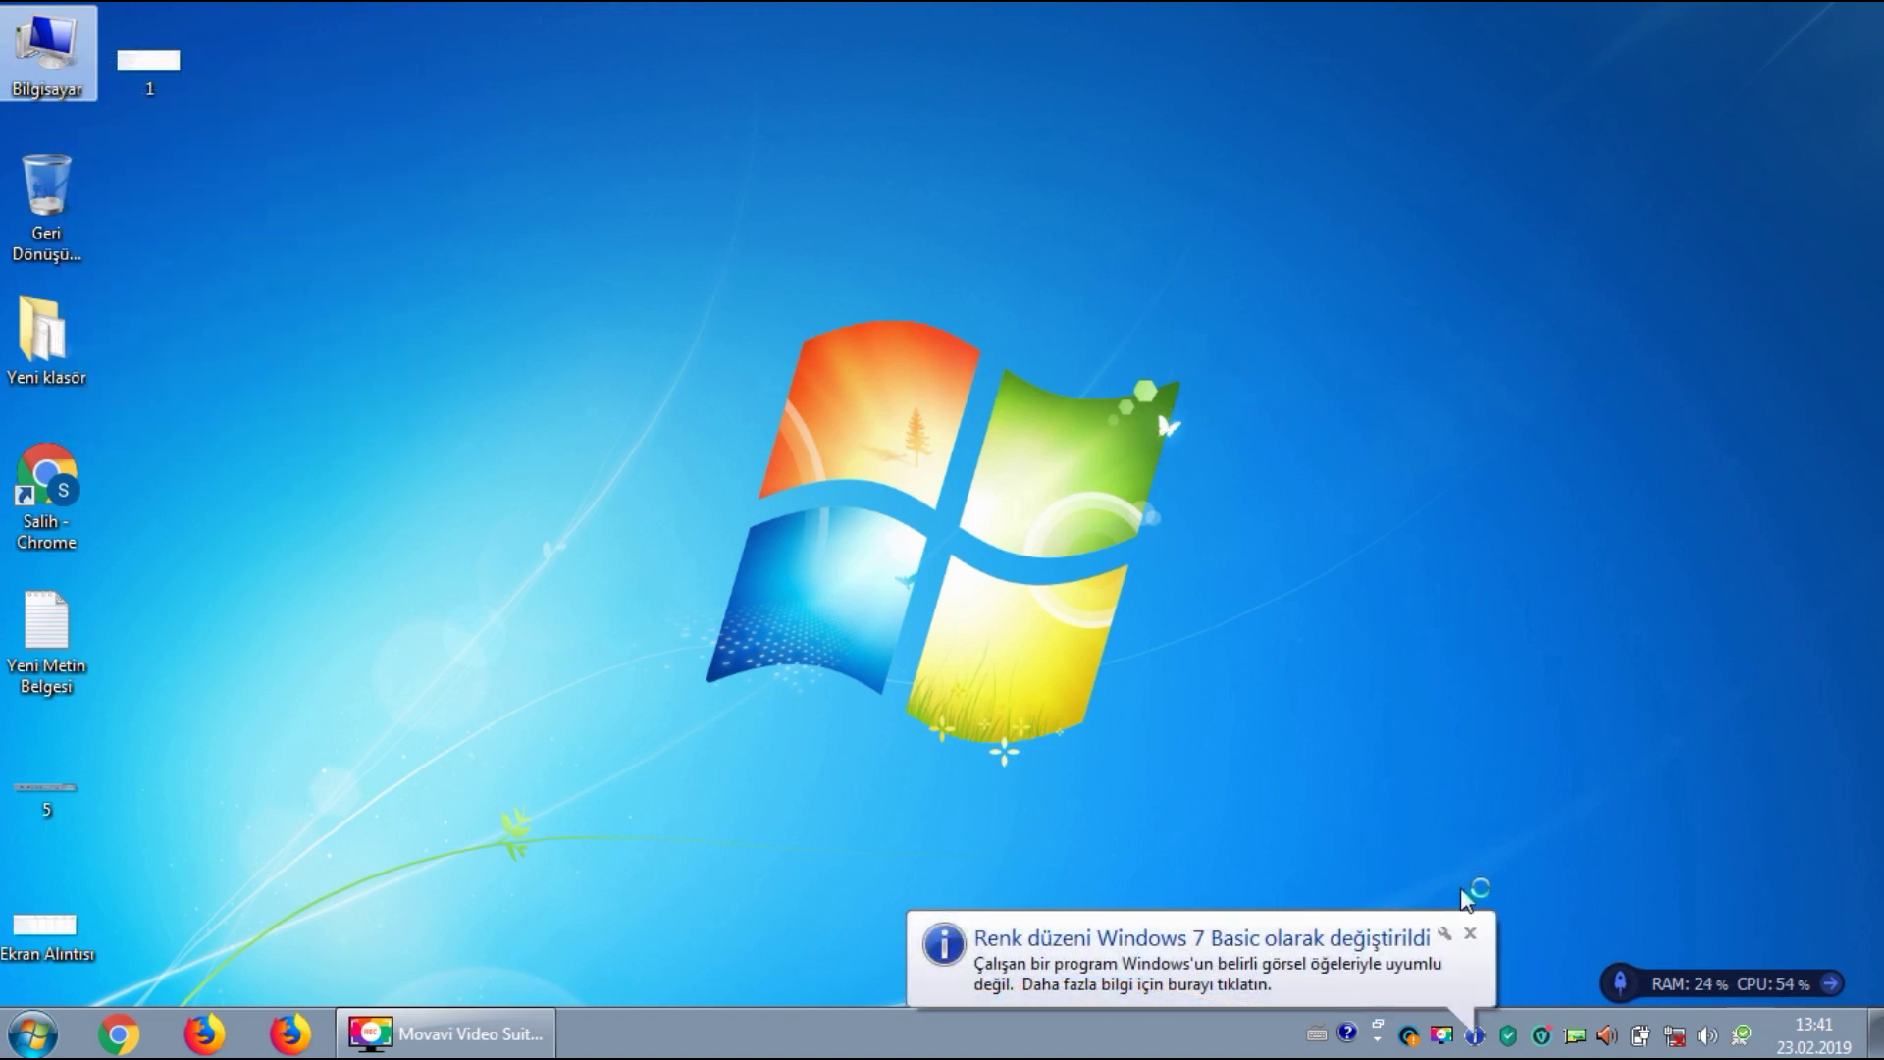
left_click(1477, 937)
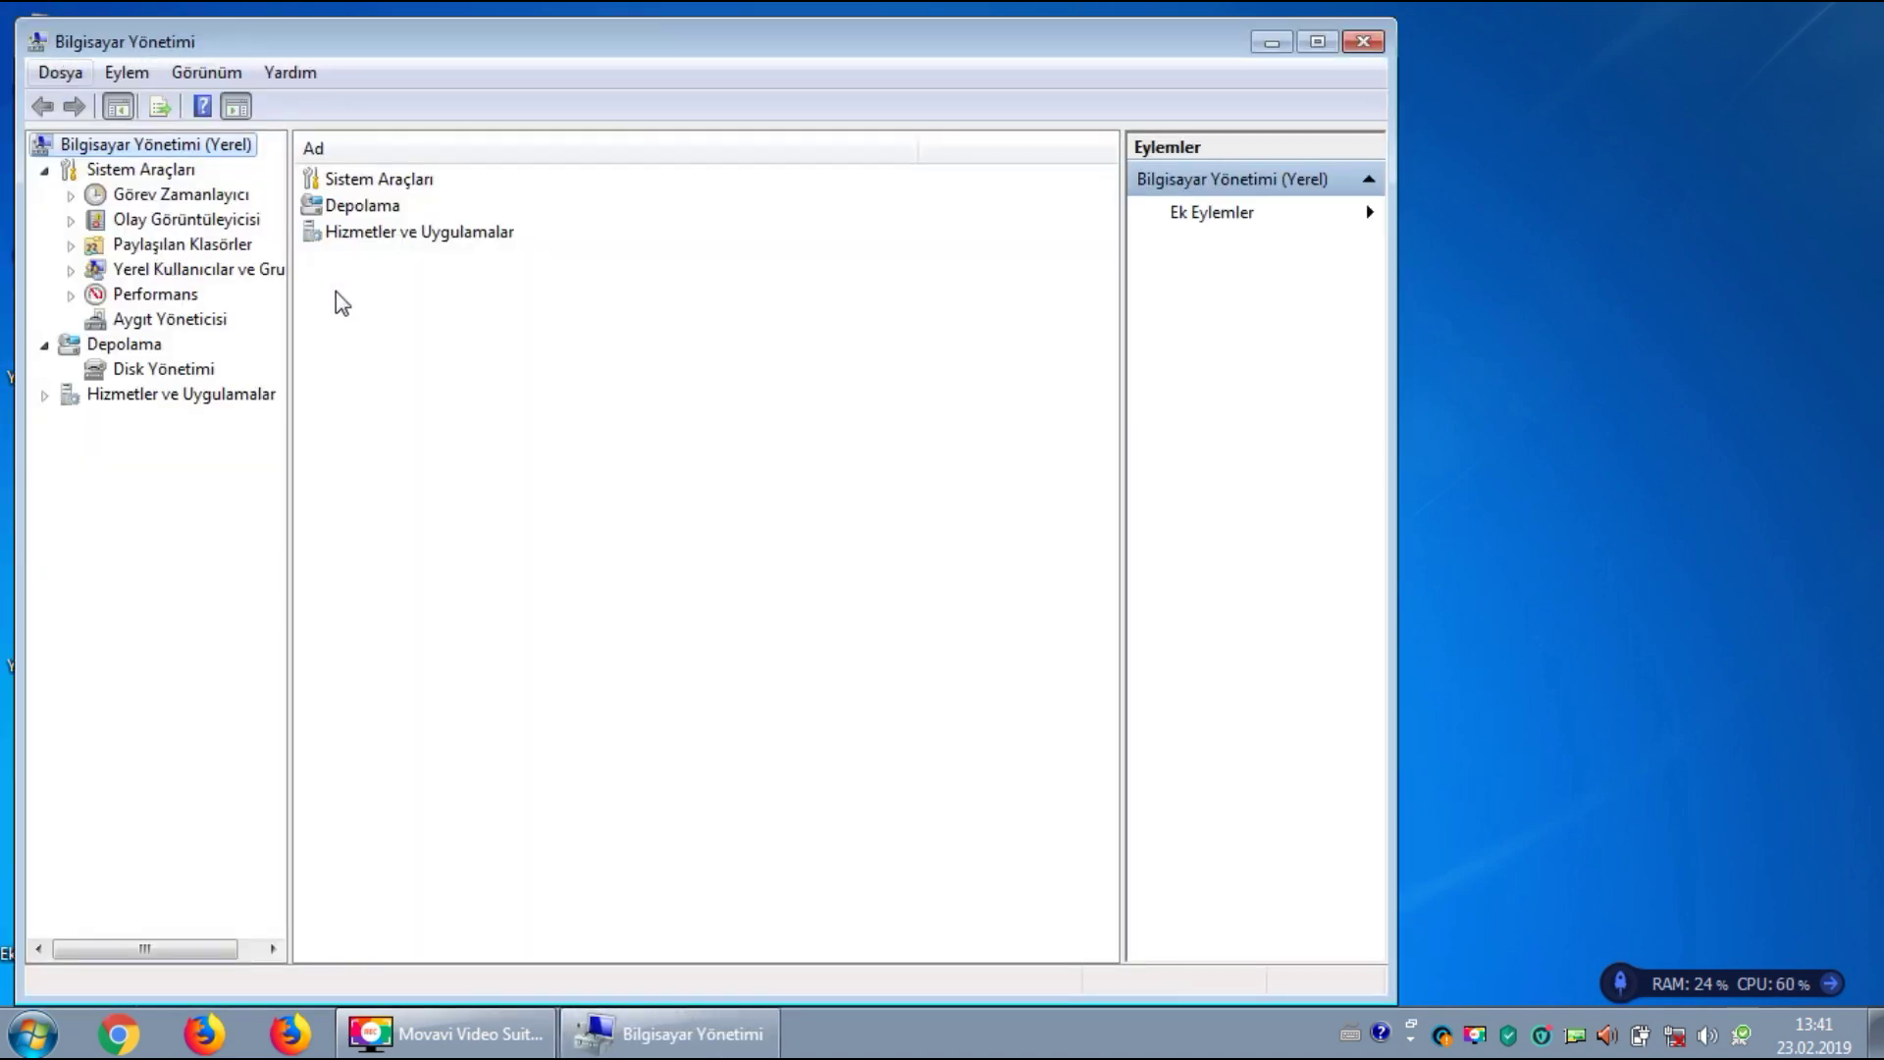
left_click(173, 321)
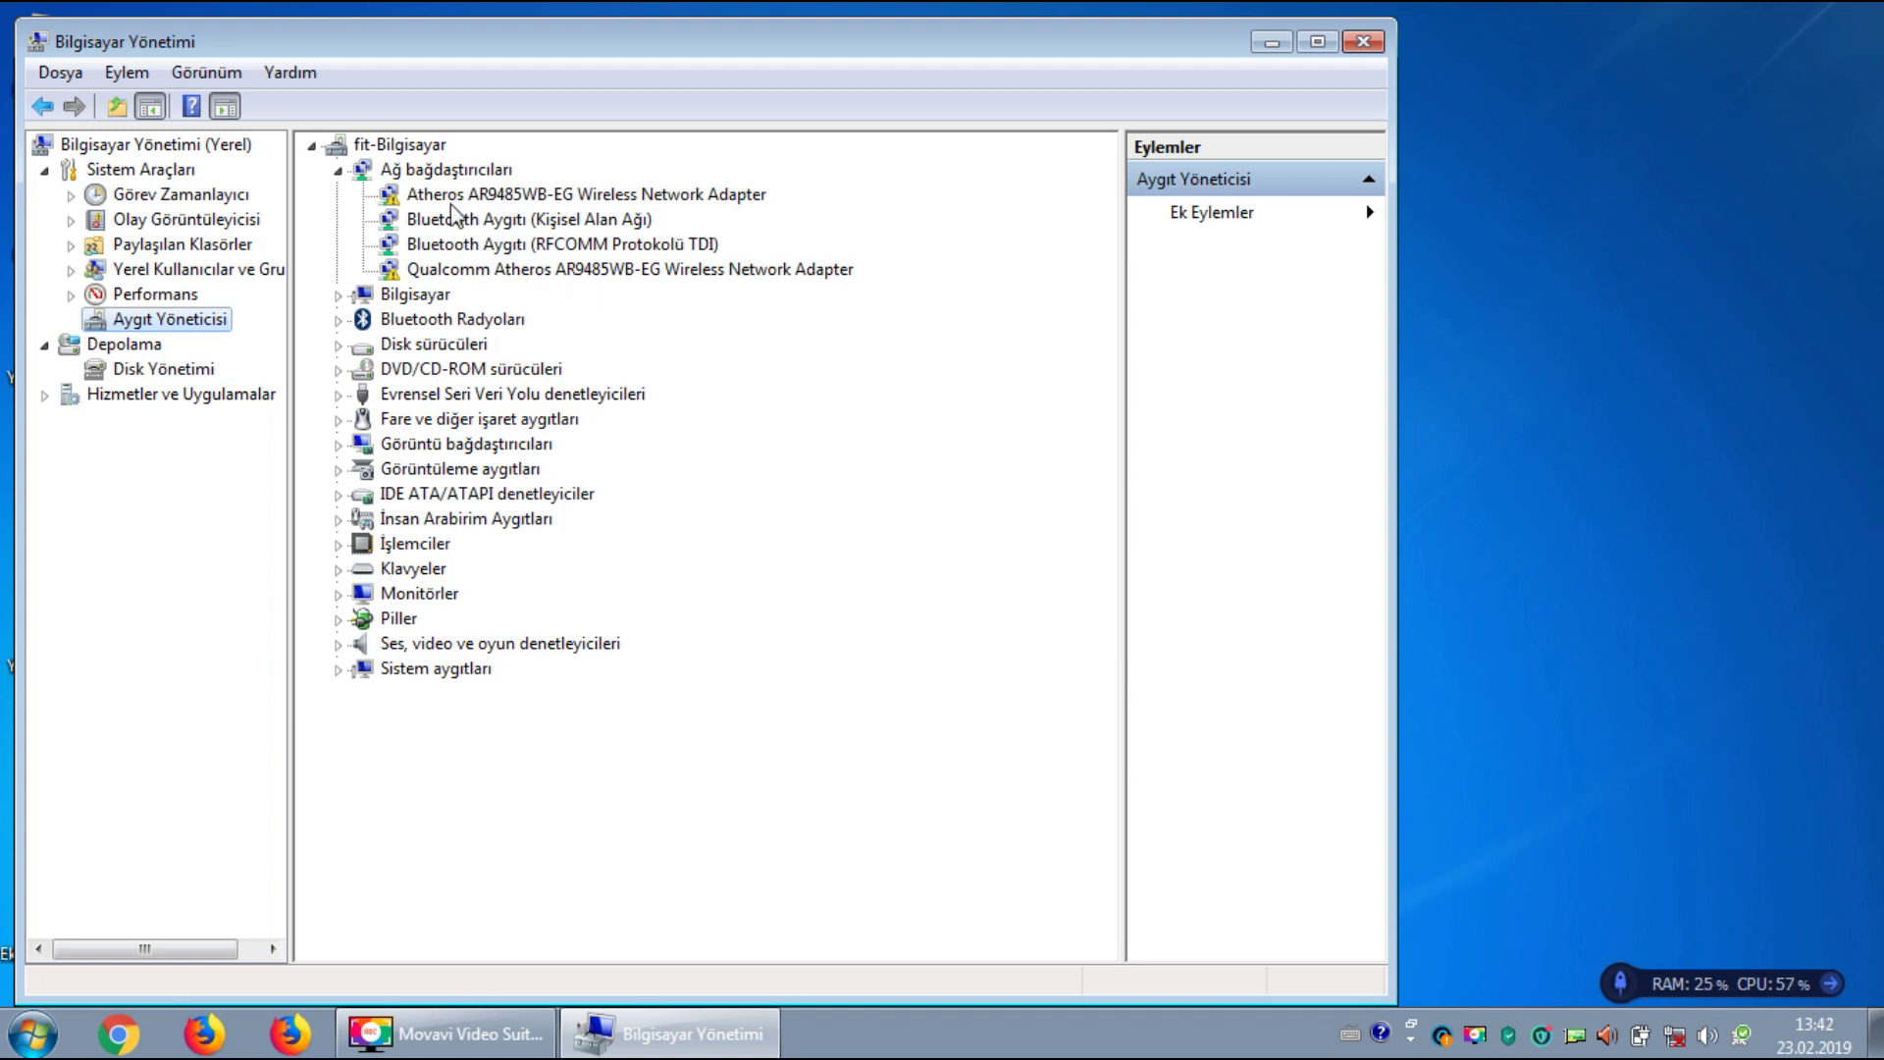
Uninstall the Atheros AR9485WB-EG Wireless Network Adapter from the network adapters
left_click(502, 272)
left_click(491, 200)
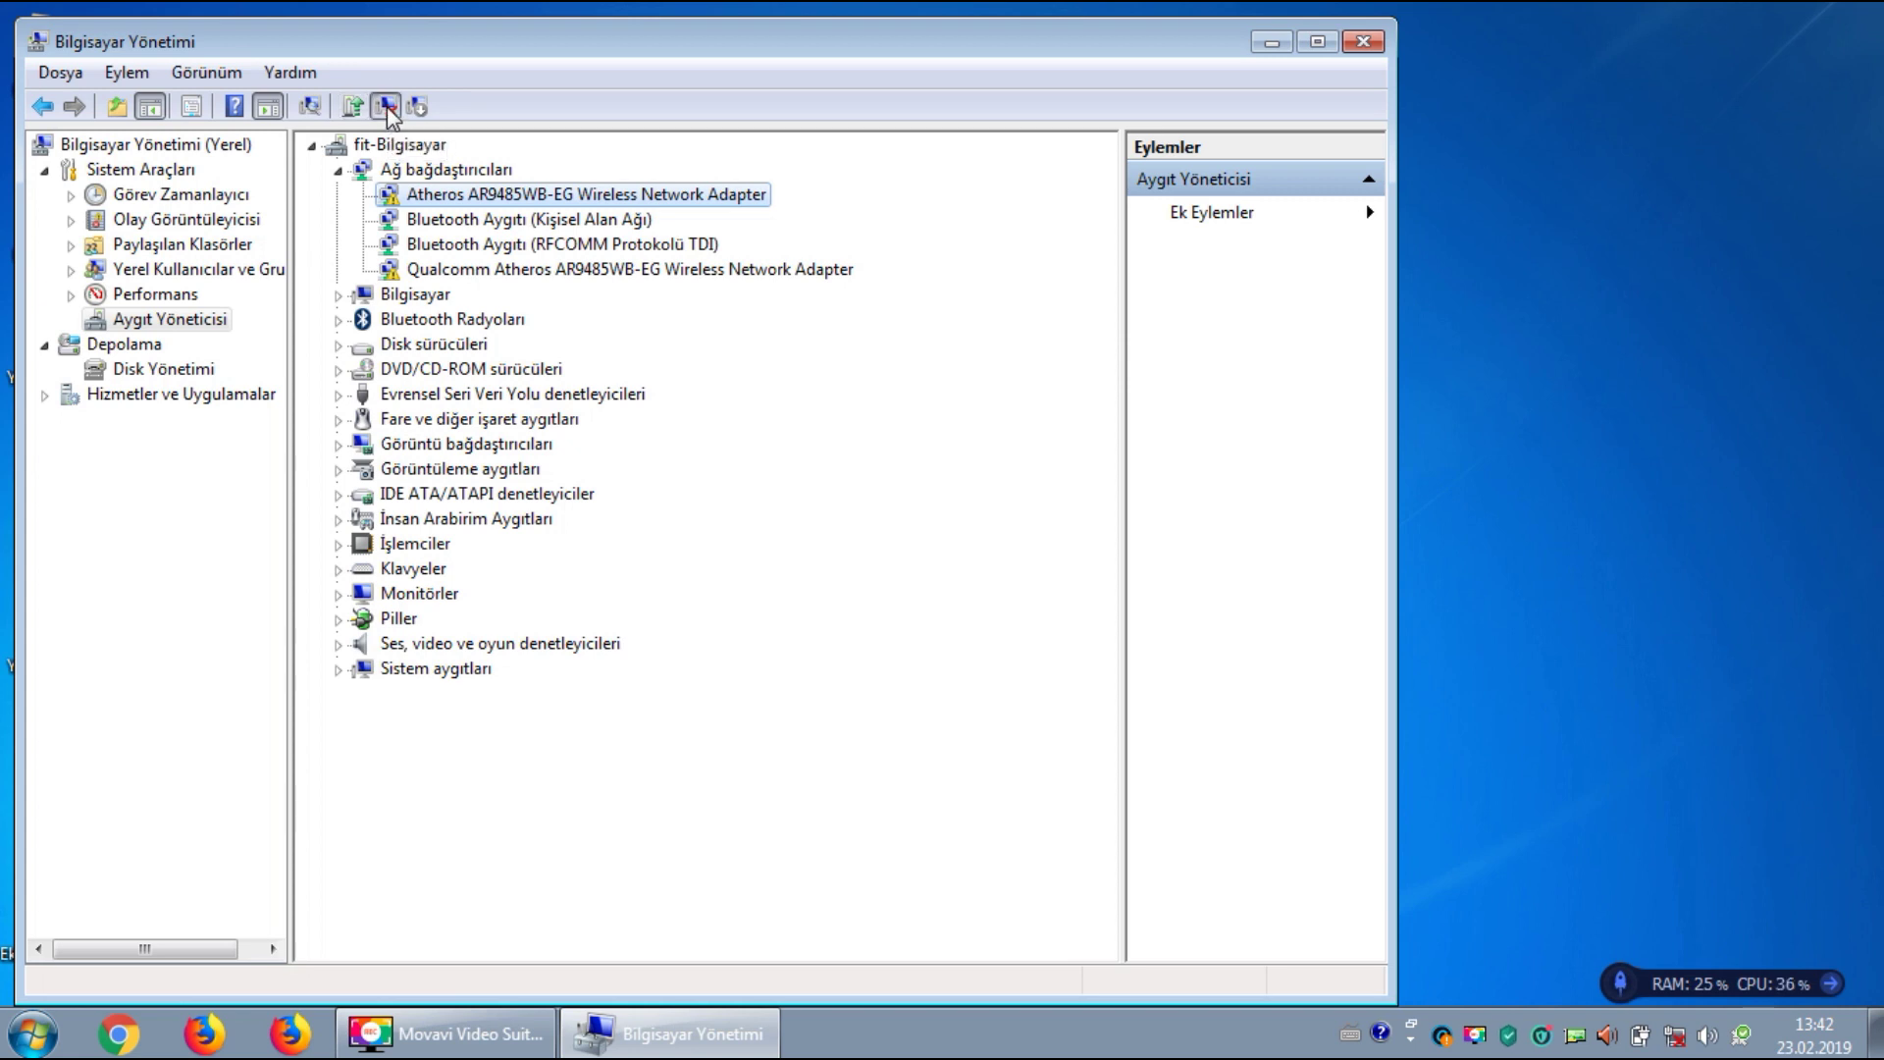
left_click(385, 106)
left_click(766, 640)
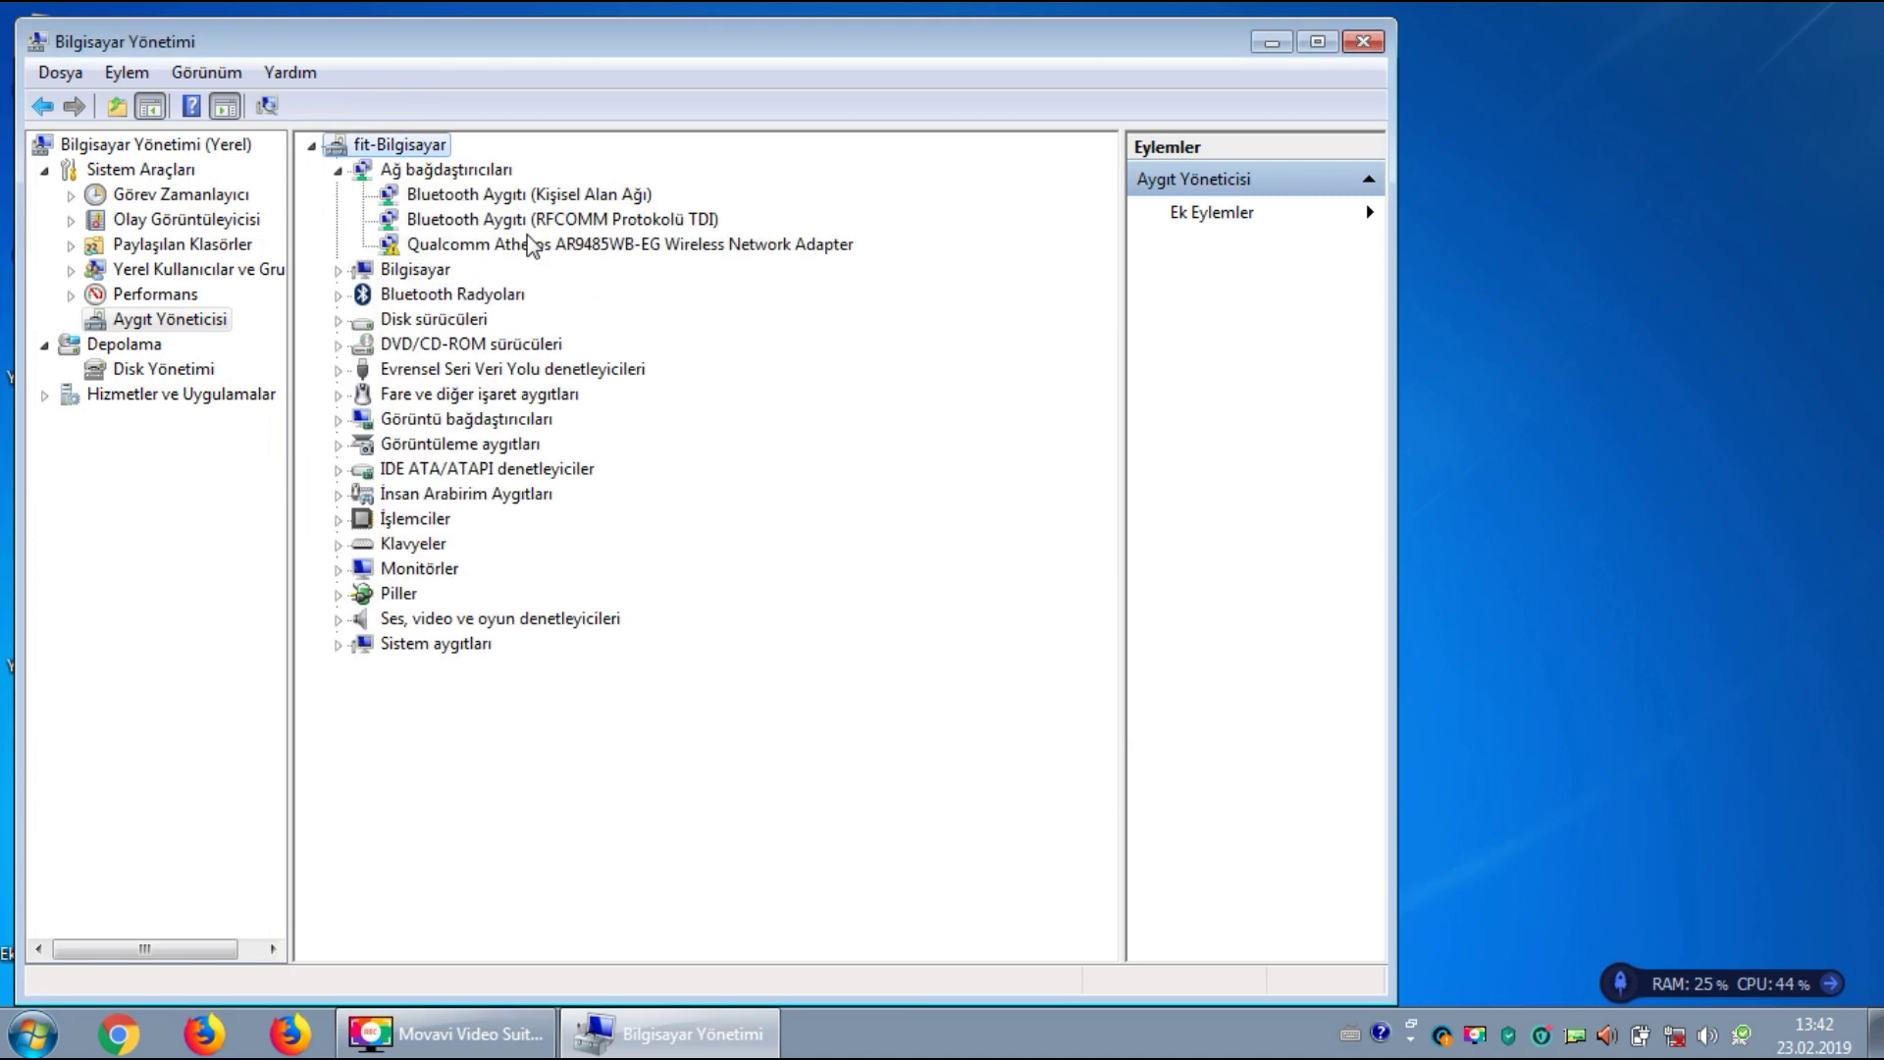
Start a driver update for the Qualcomm Atheros AR9485WB-EG adapter, choosing from the list of device drivers on the computer
left_click(459, 246)
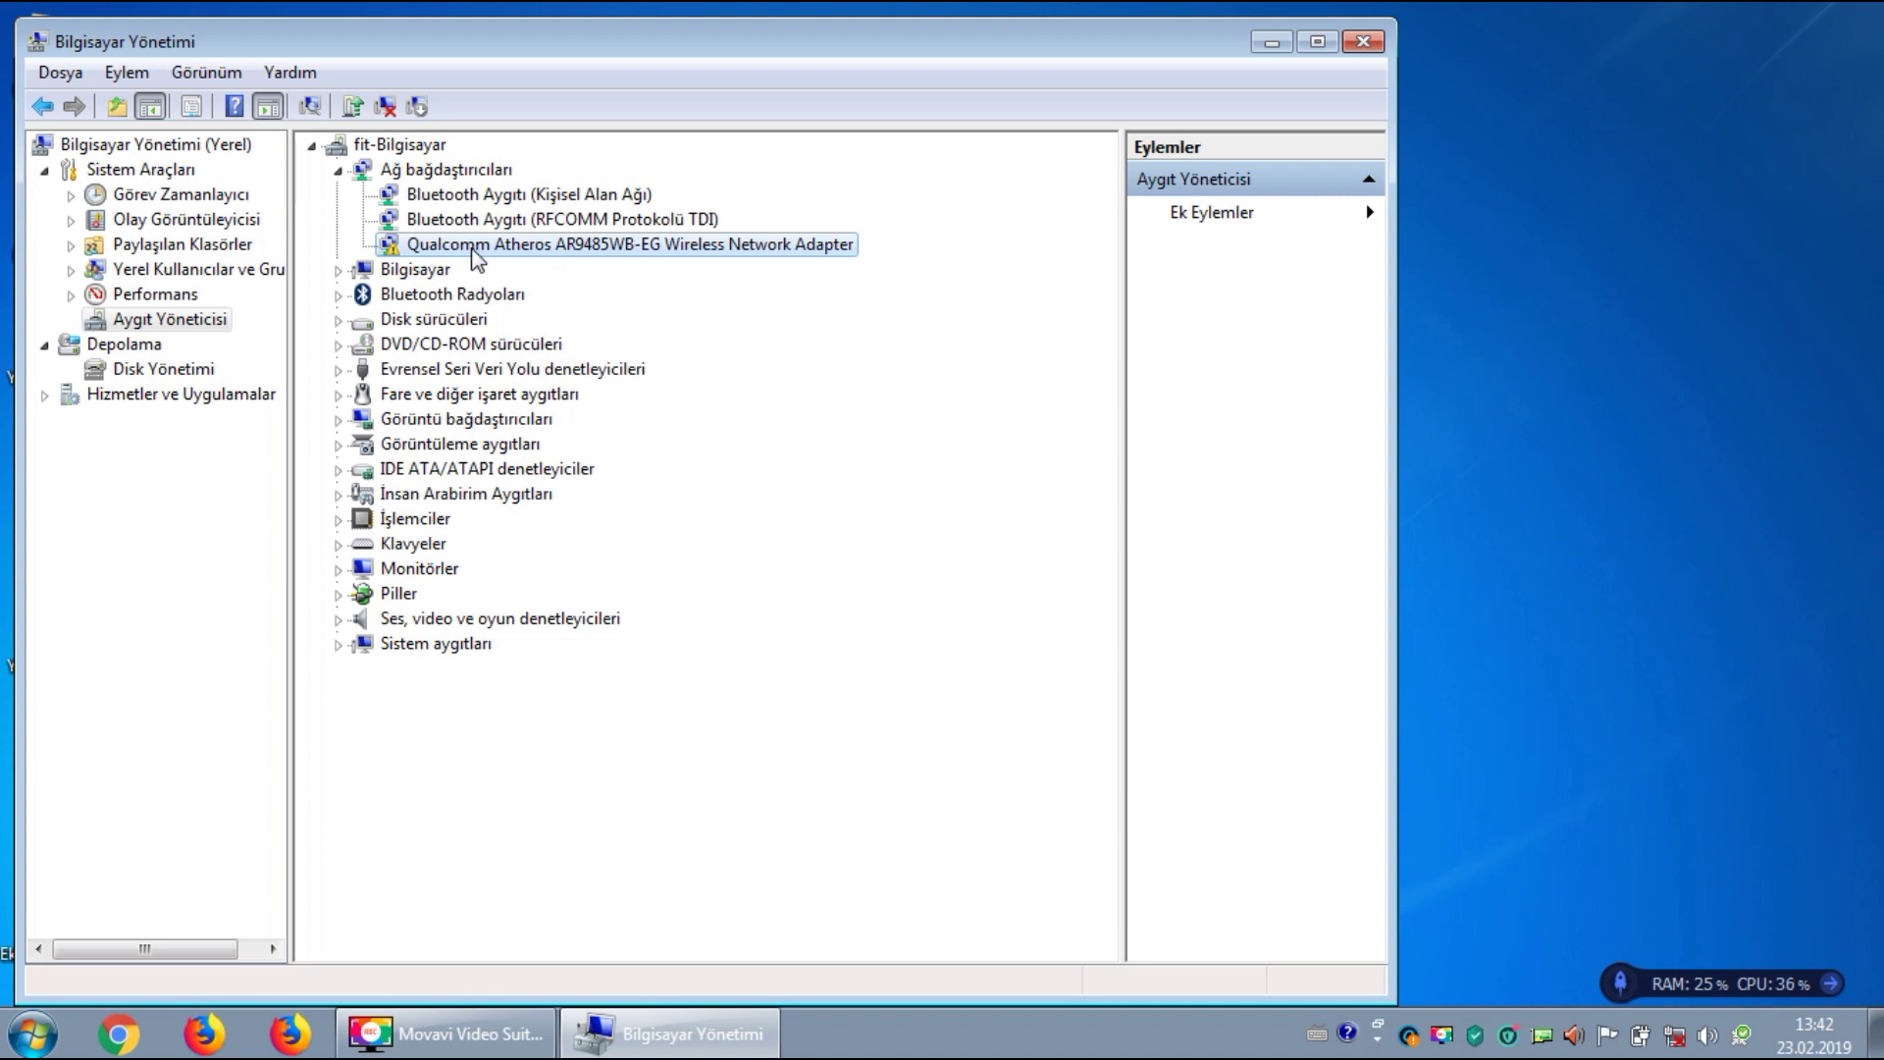
left_click(357, 116)
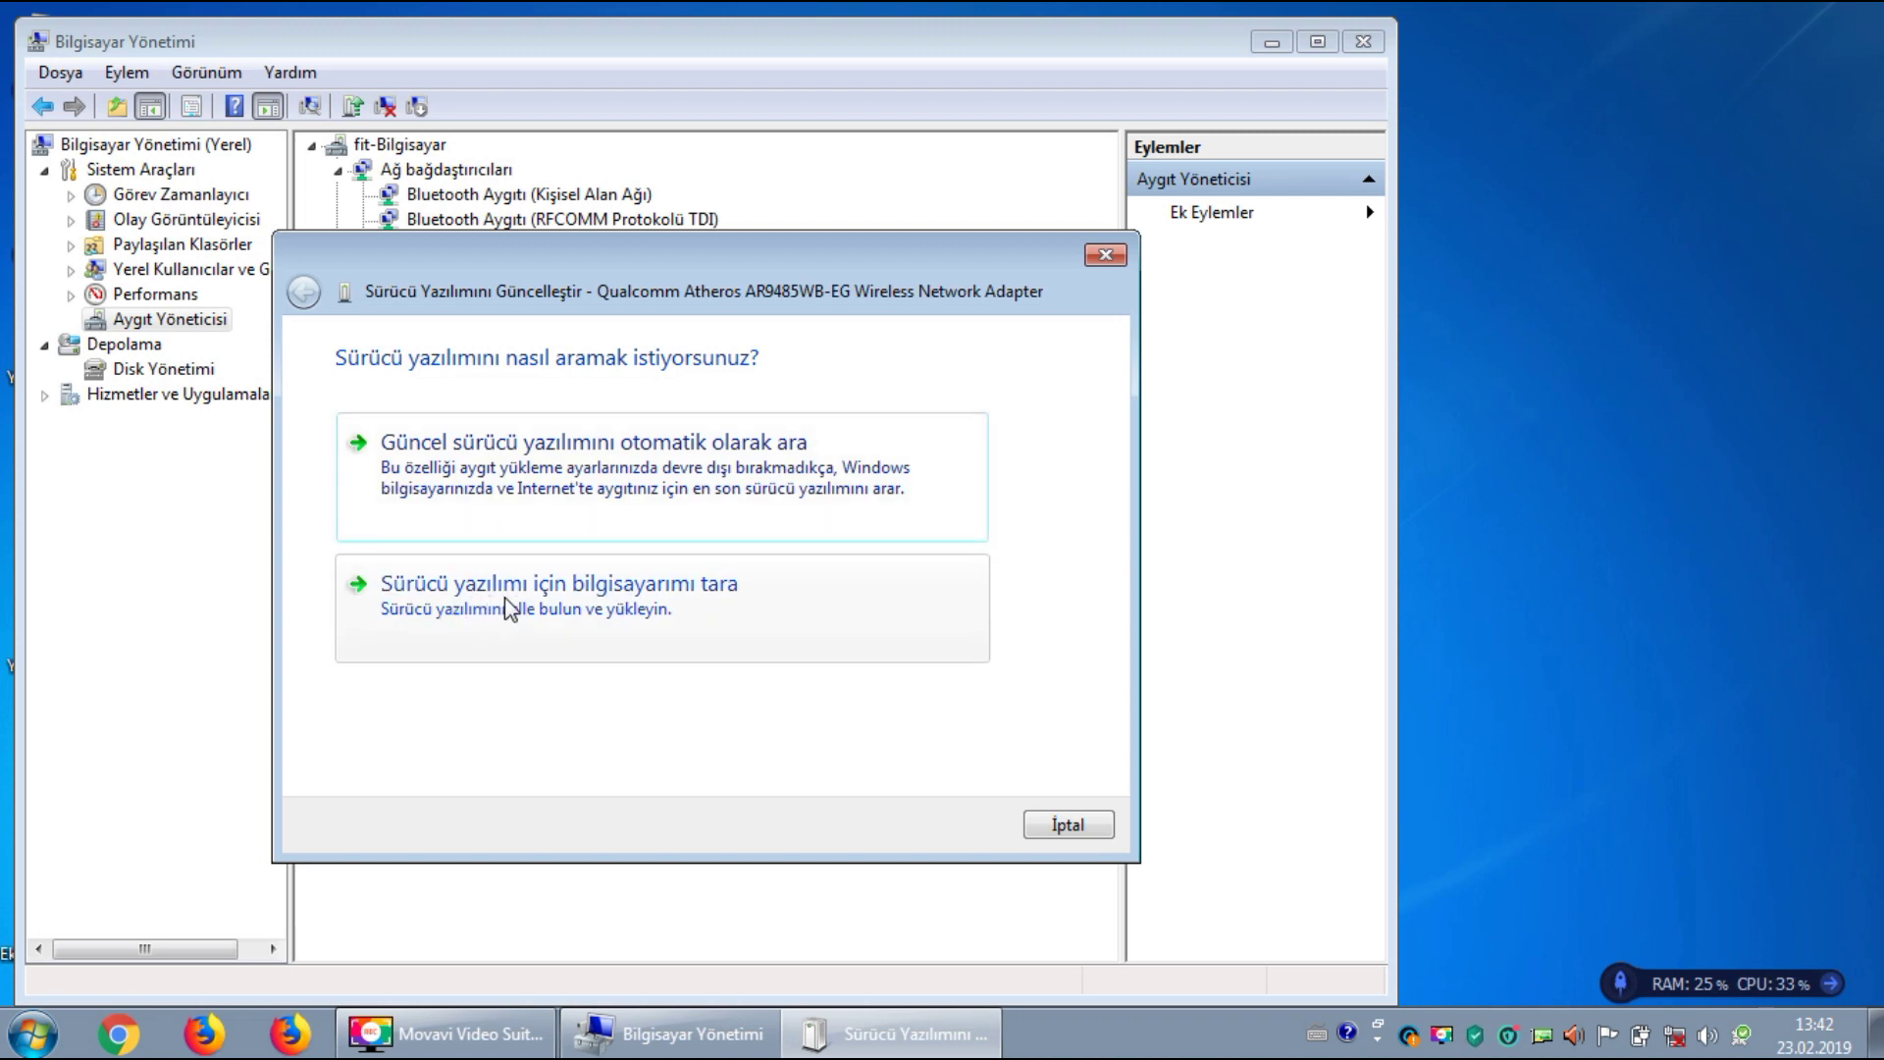
left_click(610, 600)
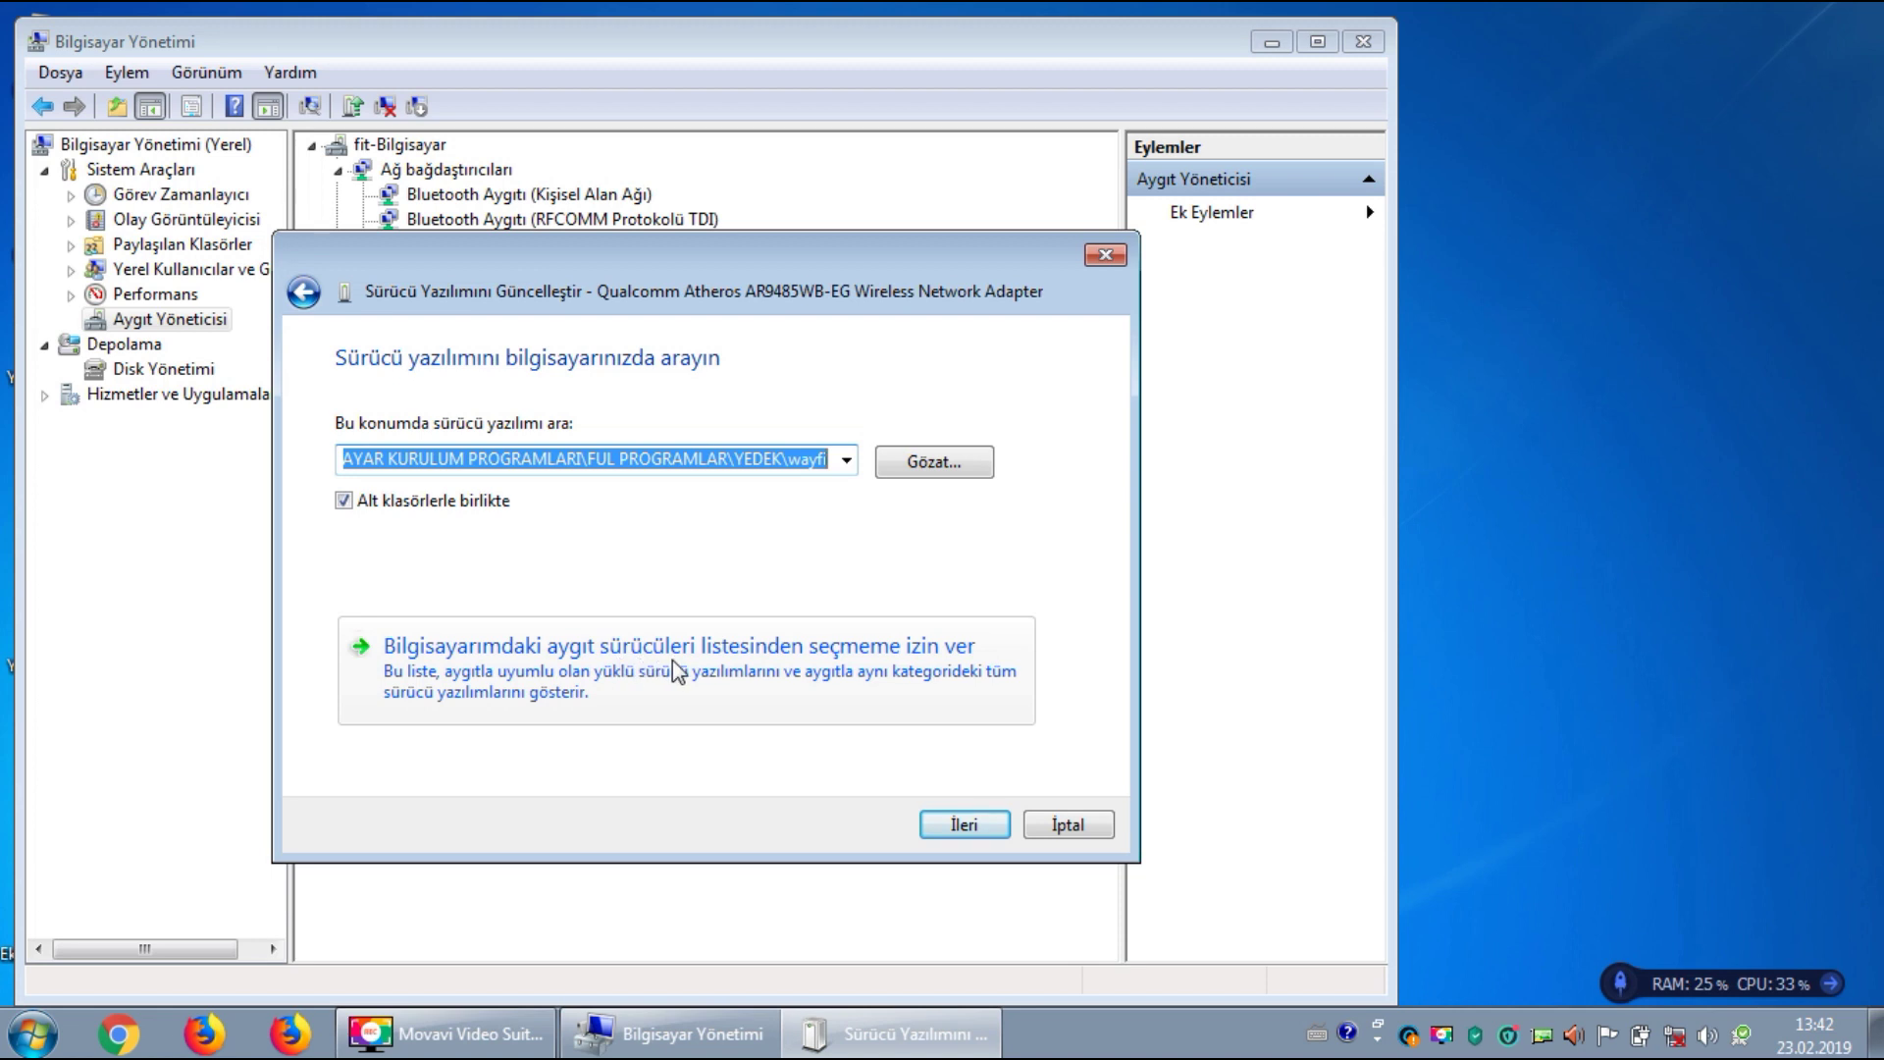
left_click(864, 673)
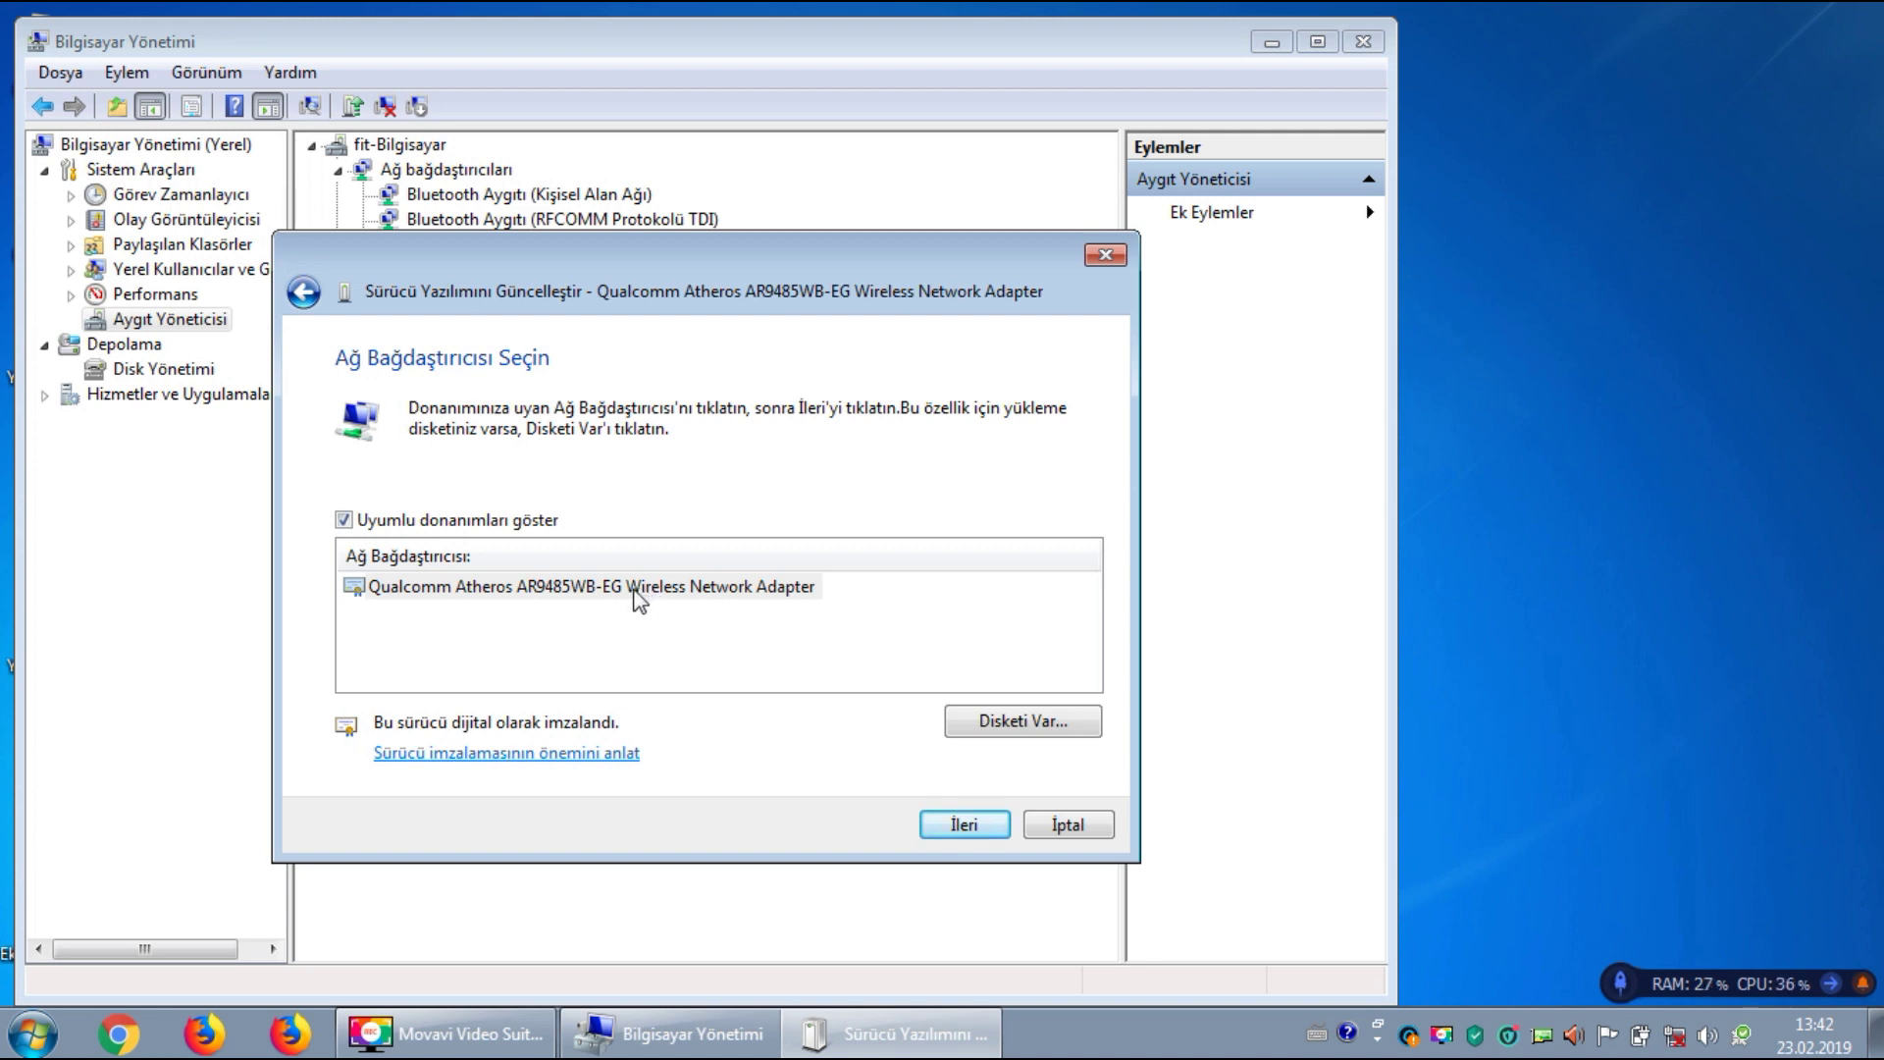
Load the adapter driver from disk using the netathr setup information file in the wayfi folder
left_click(1011, 724)
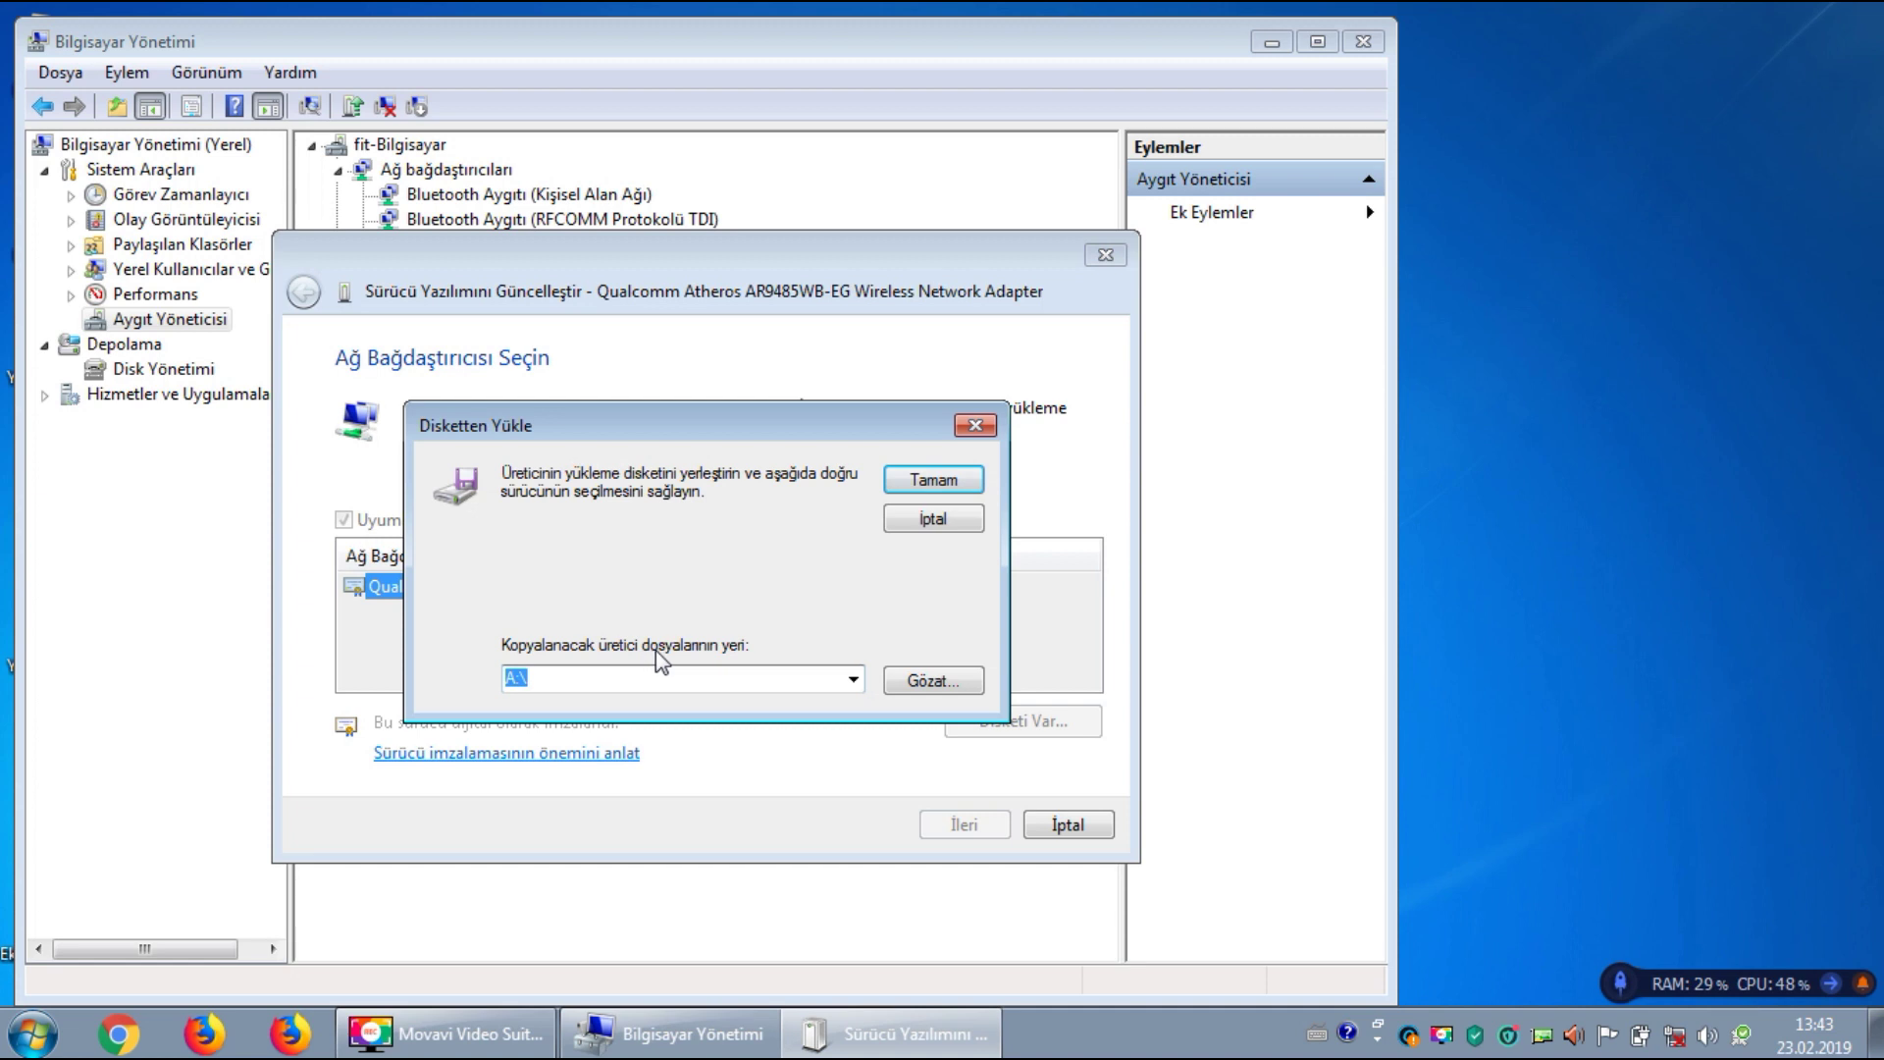
left_click(925, 686)
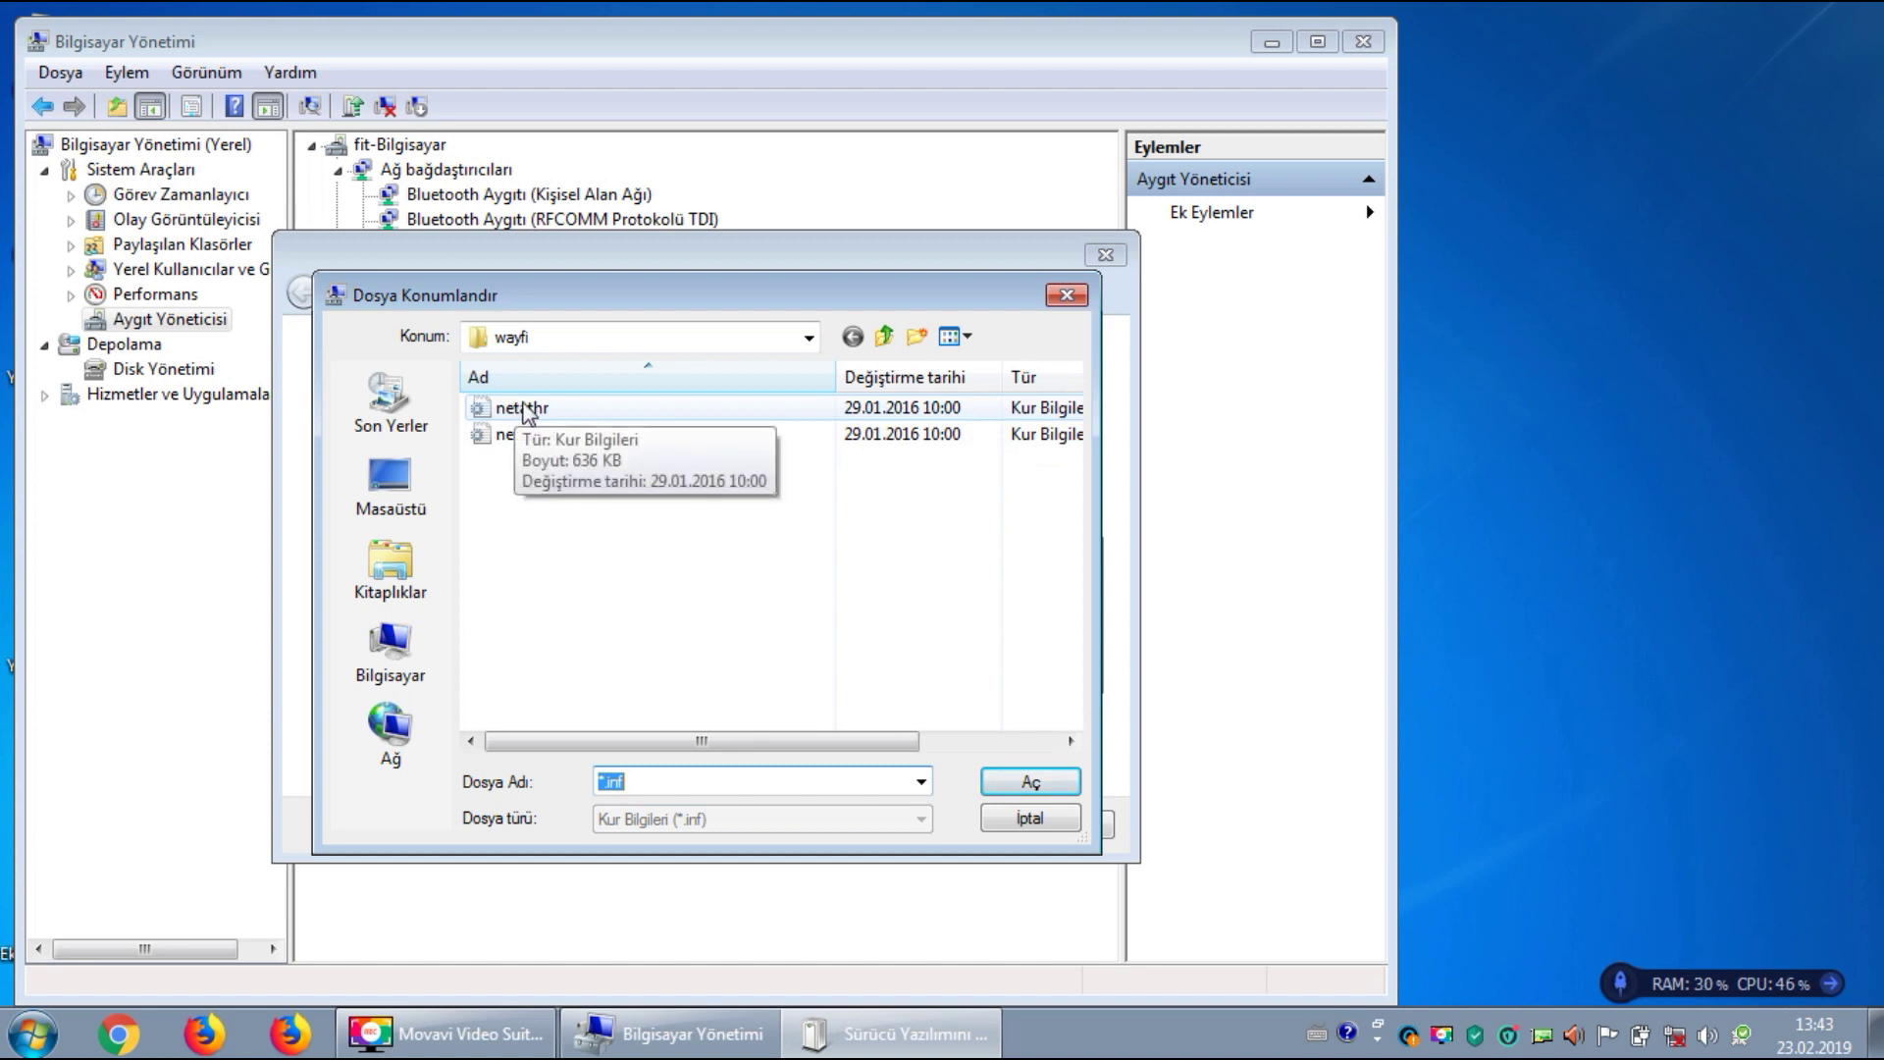
left_click(516, 414)
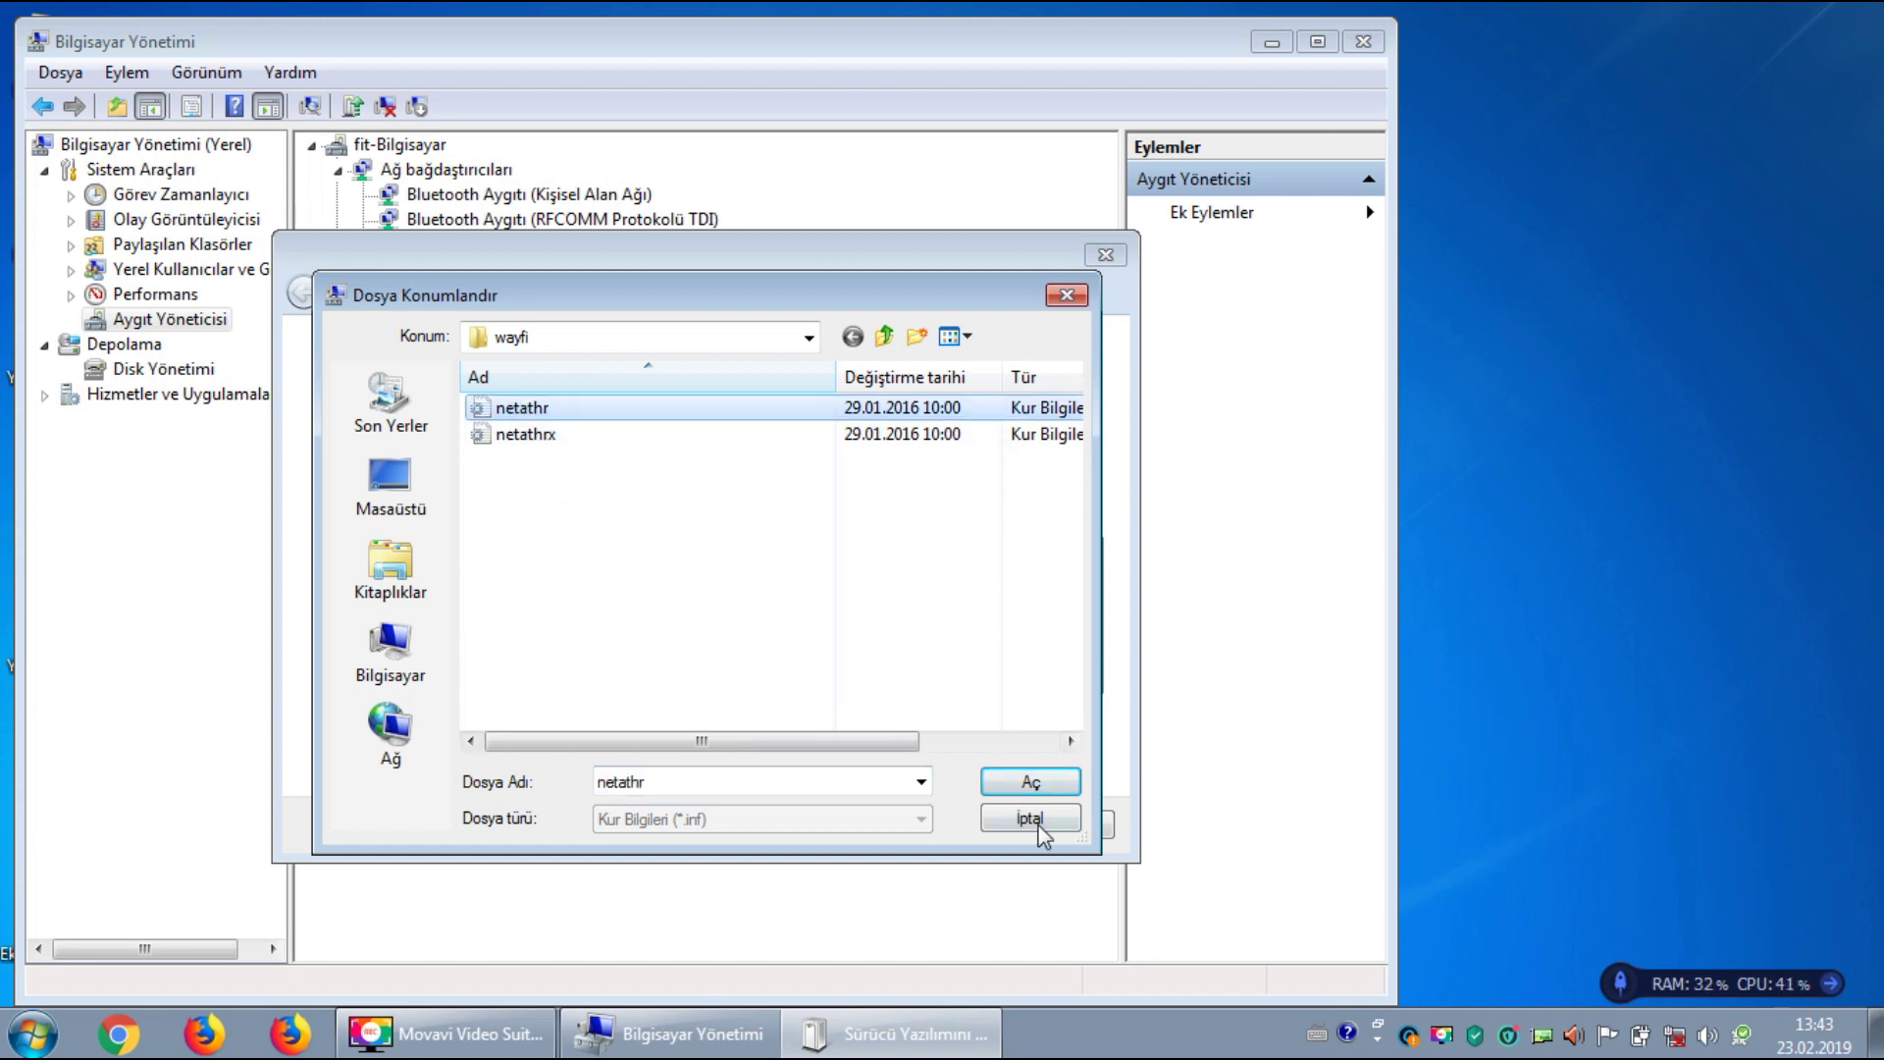
left_click(1029, 782)
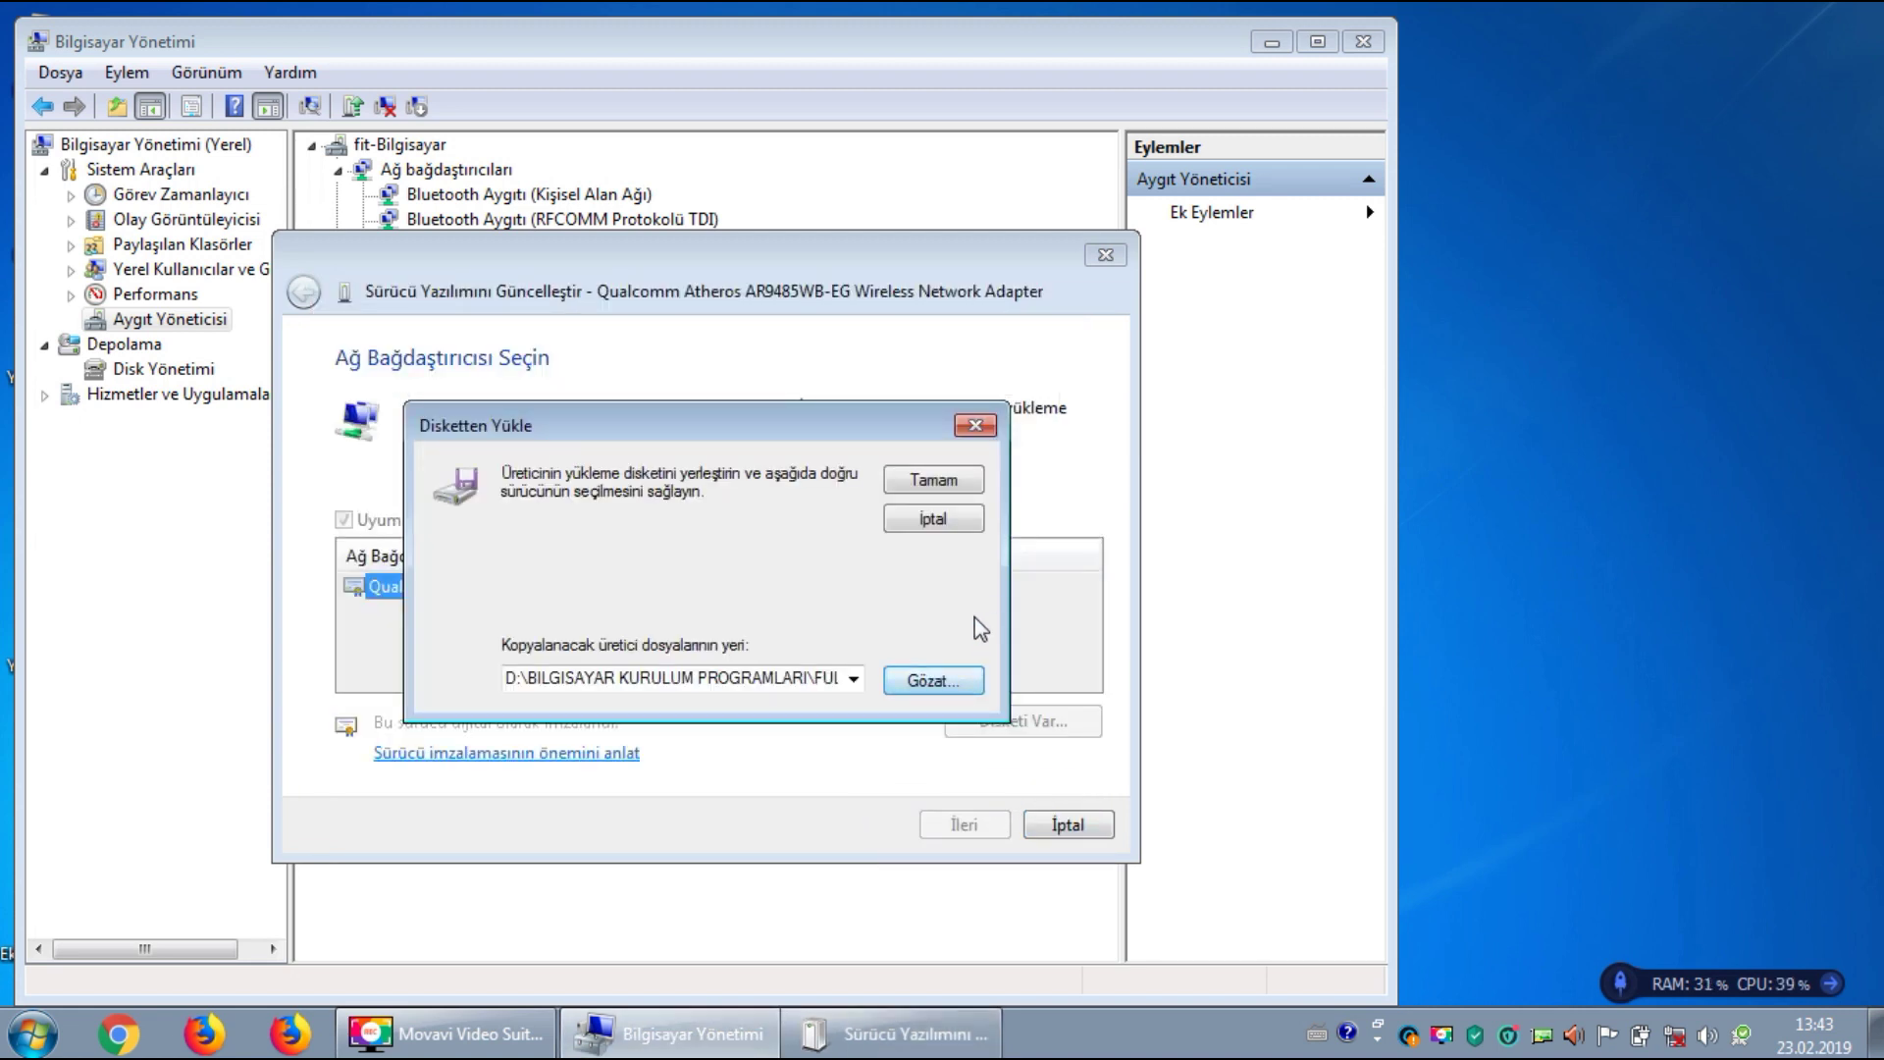
left_click(920, 487)
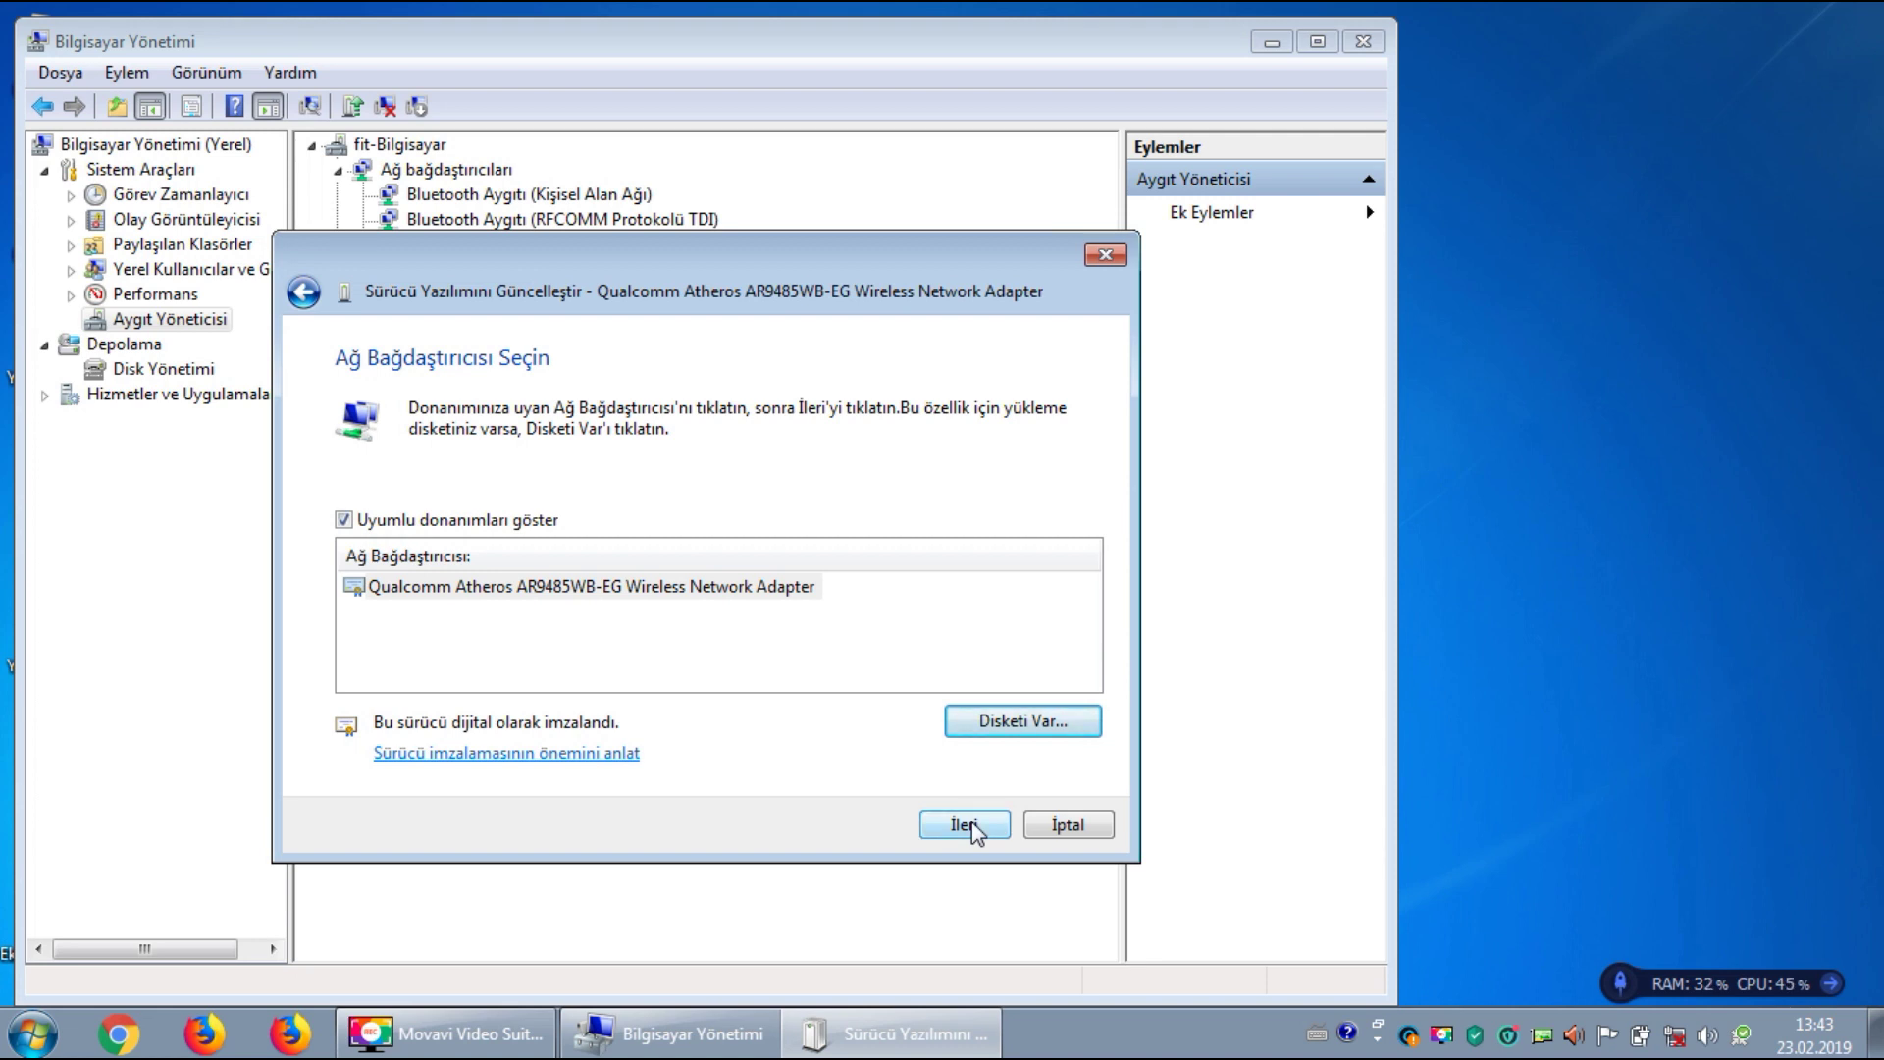
Install the Qualcomm Atheros AR9485WB-EG driver, close the update wizard and restart the computer
left_click(966, 824)
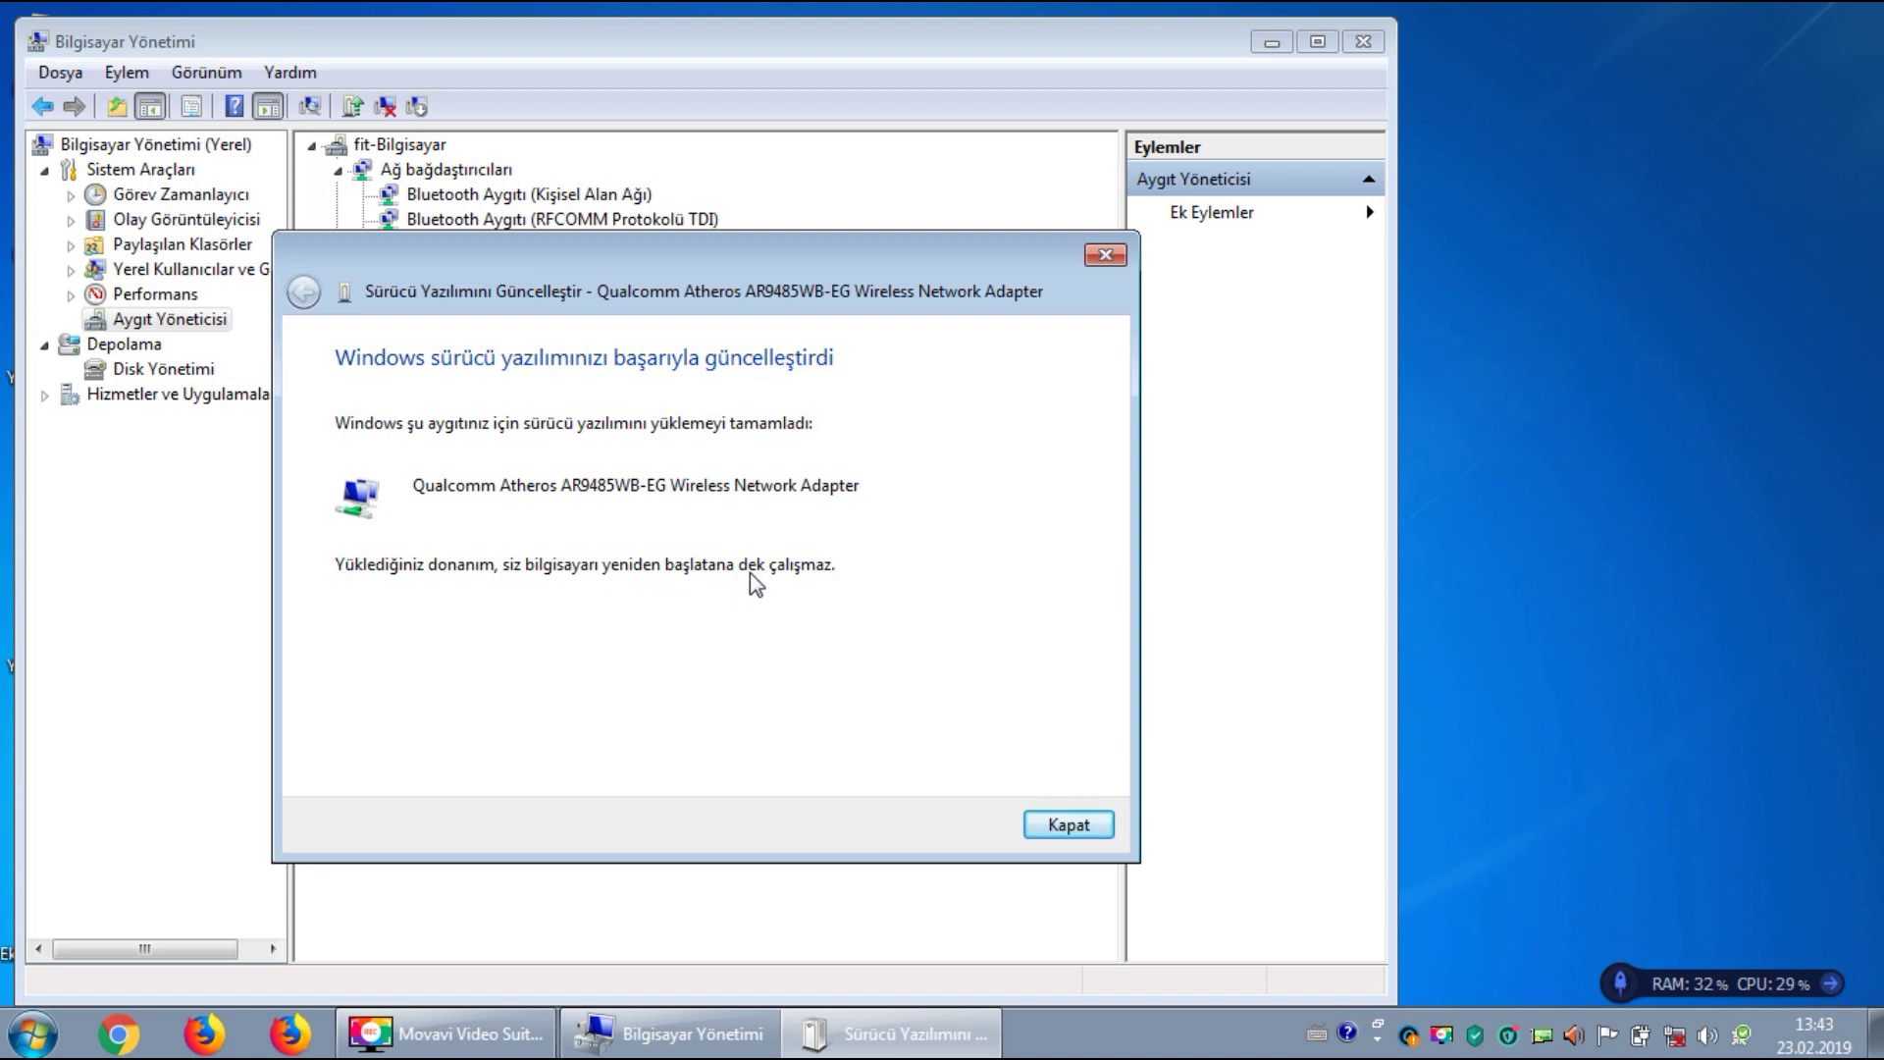
left_click(1070, 824)
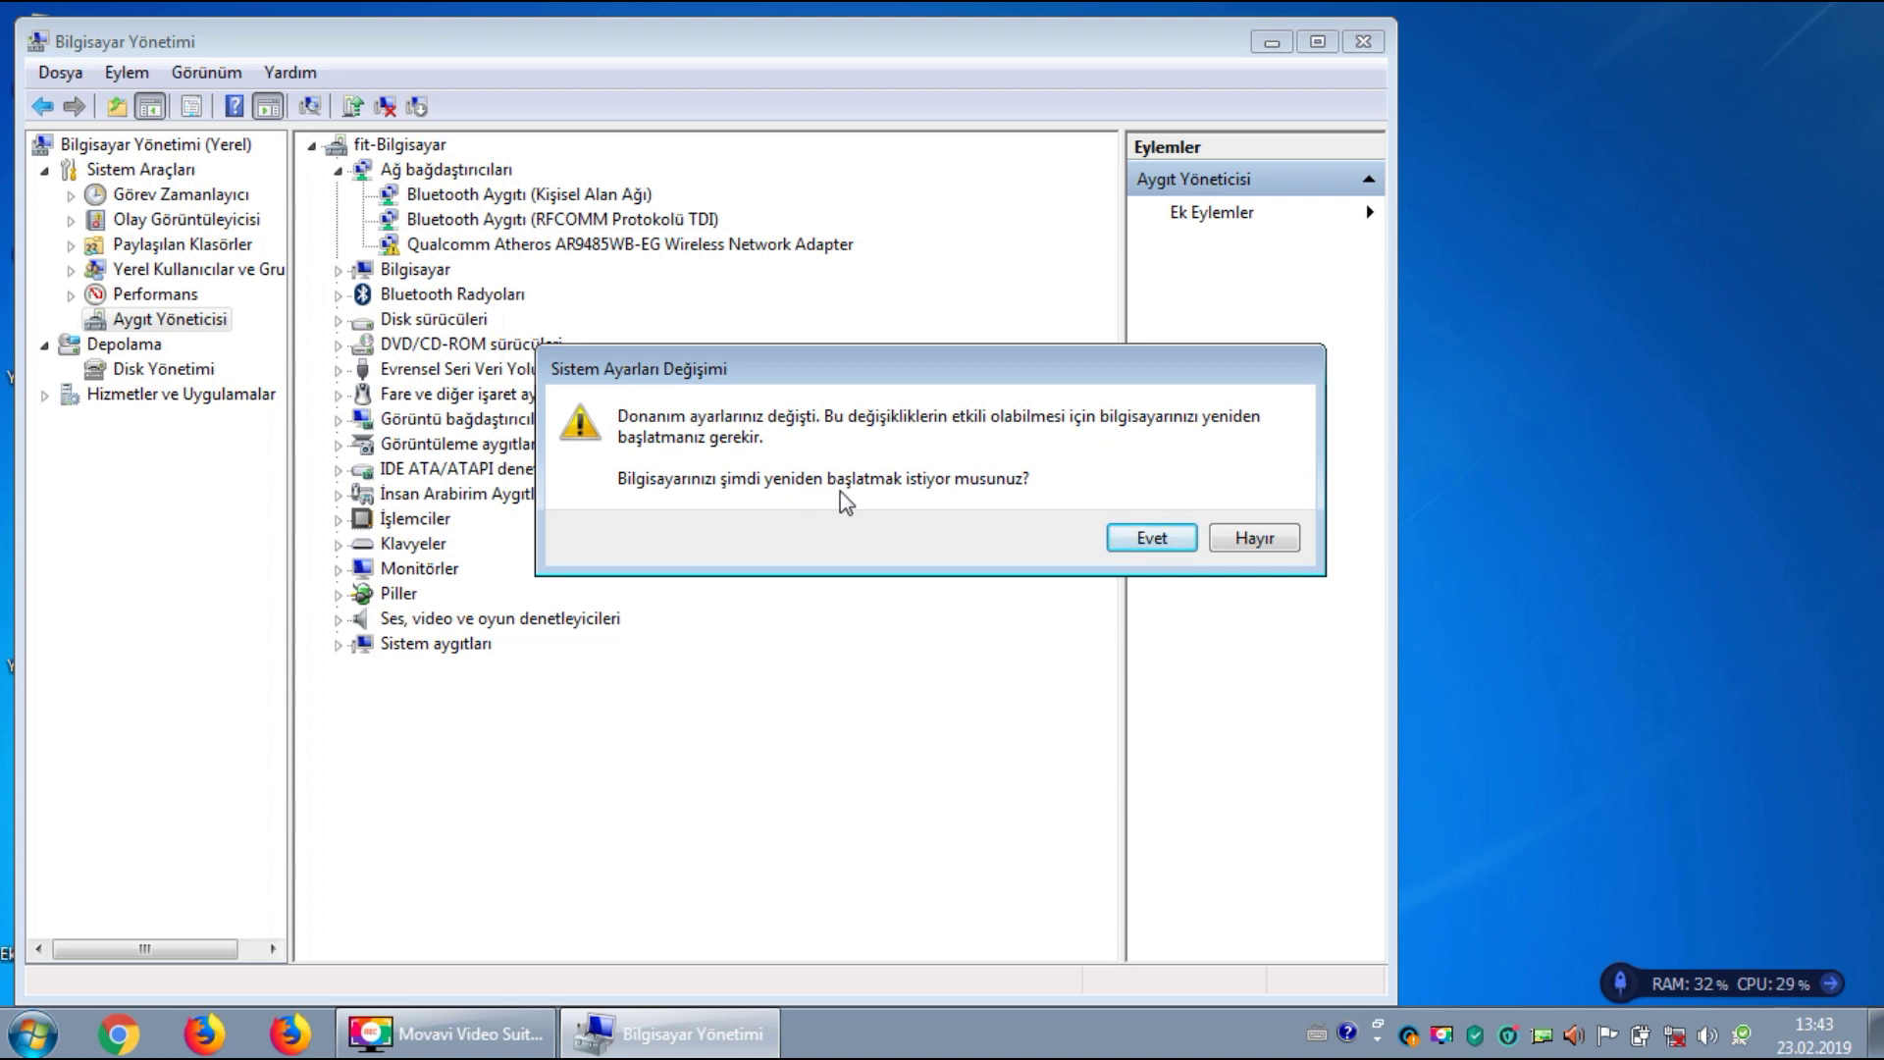
left_click(1150, 538)
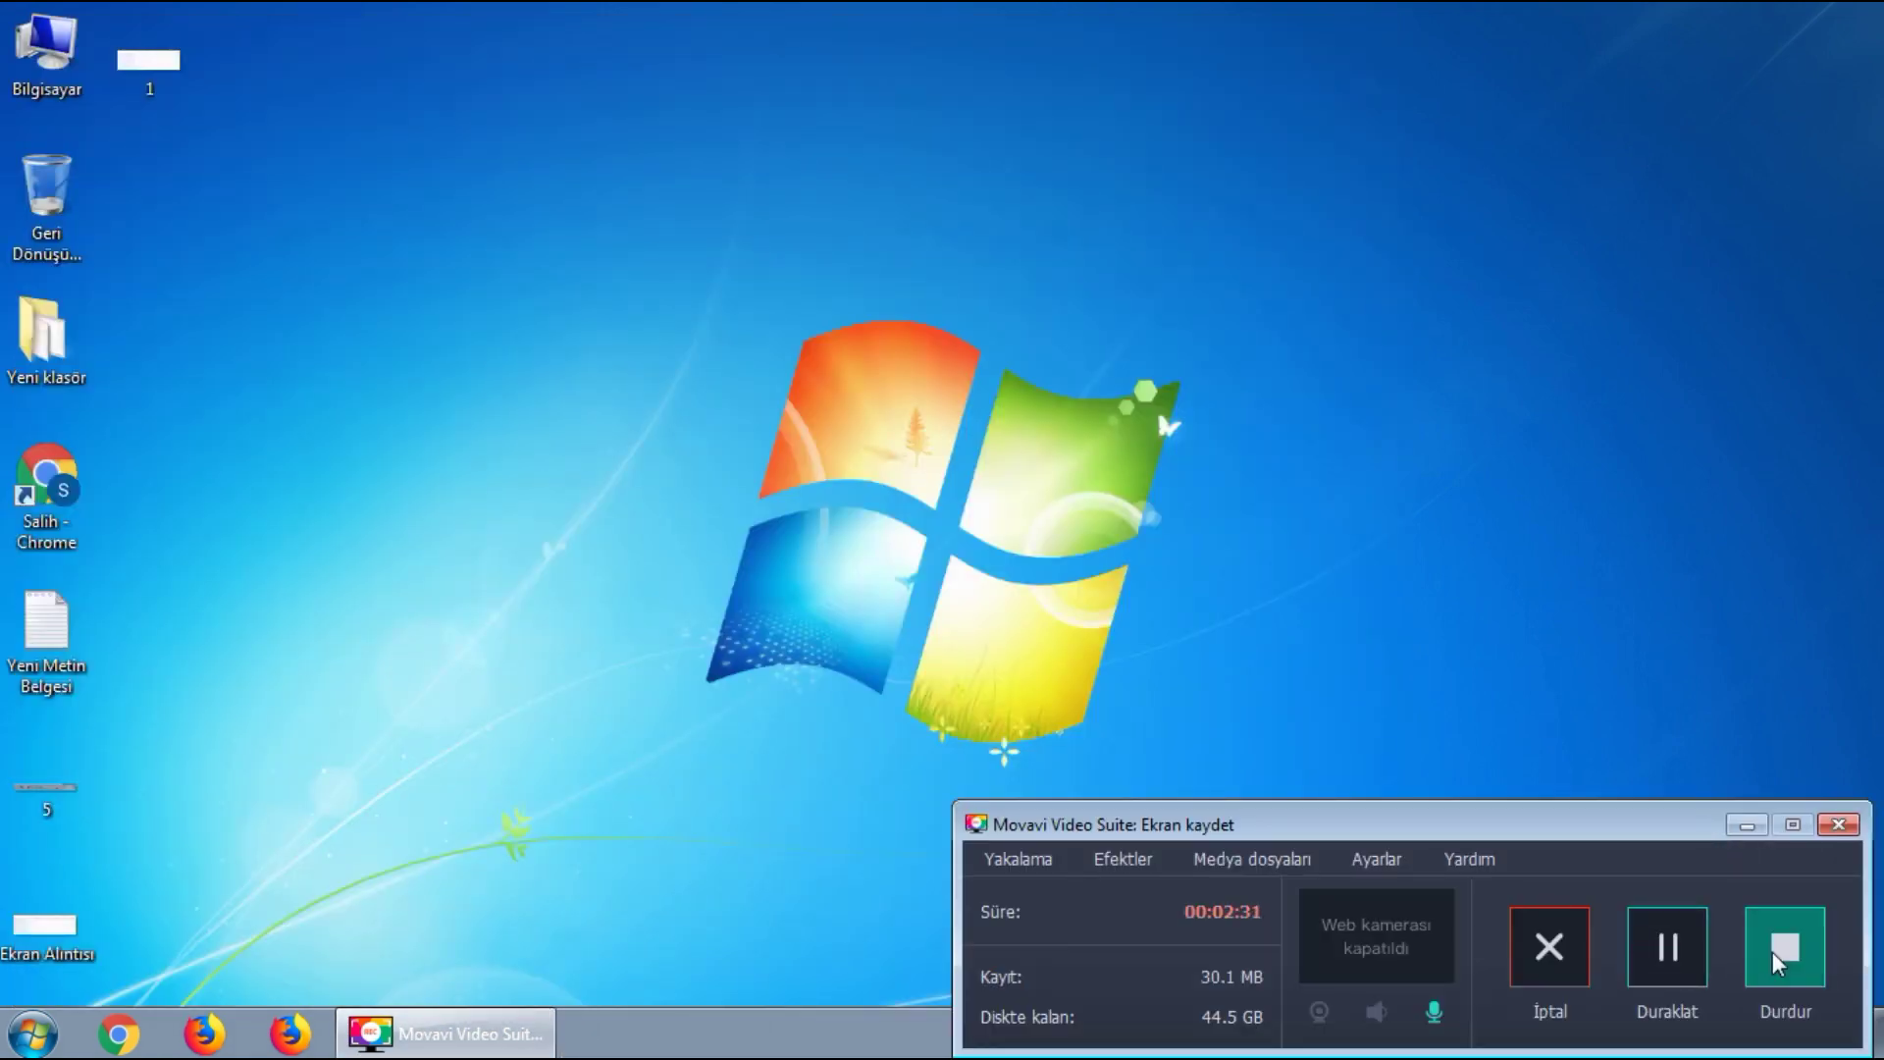
left_click(1781, 963)
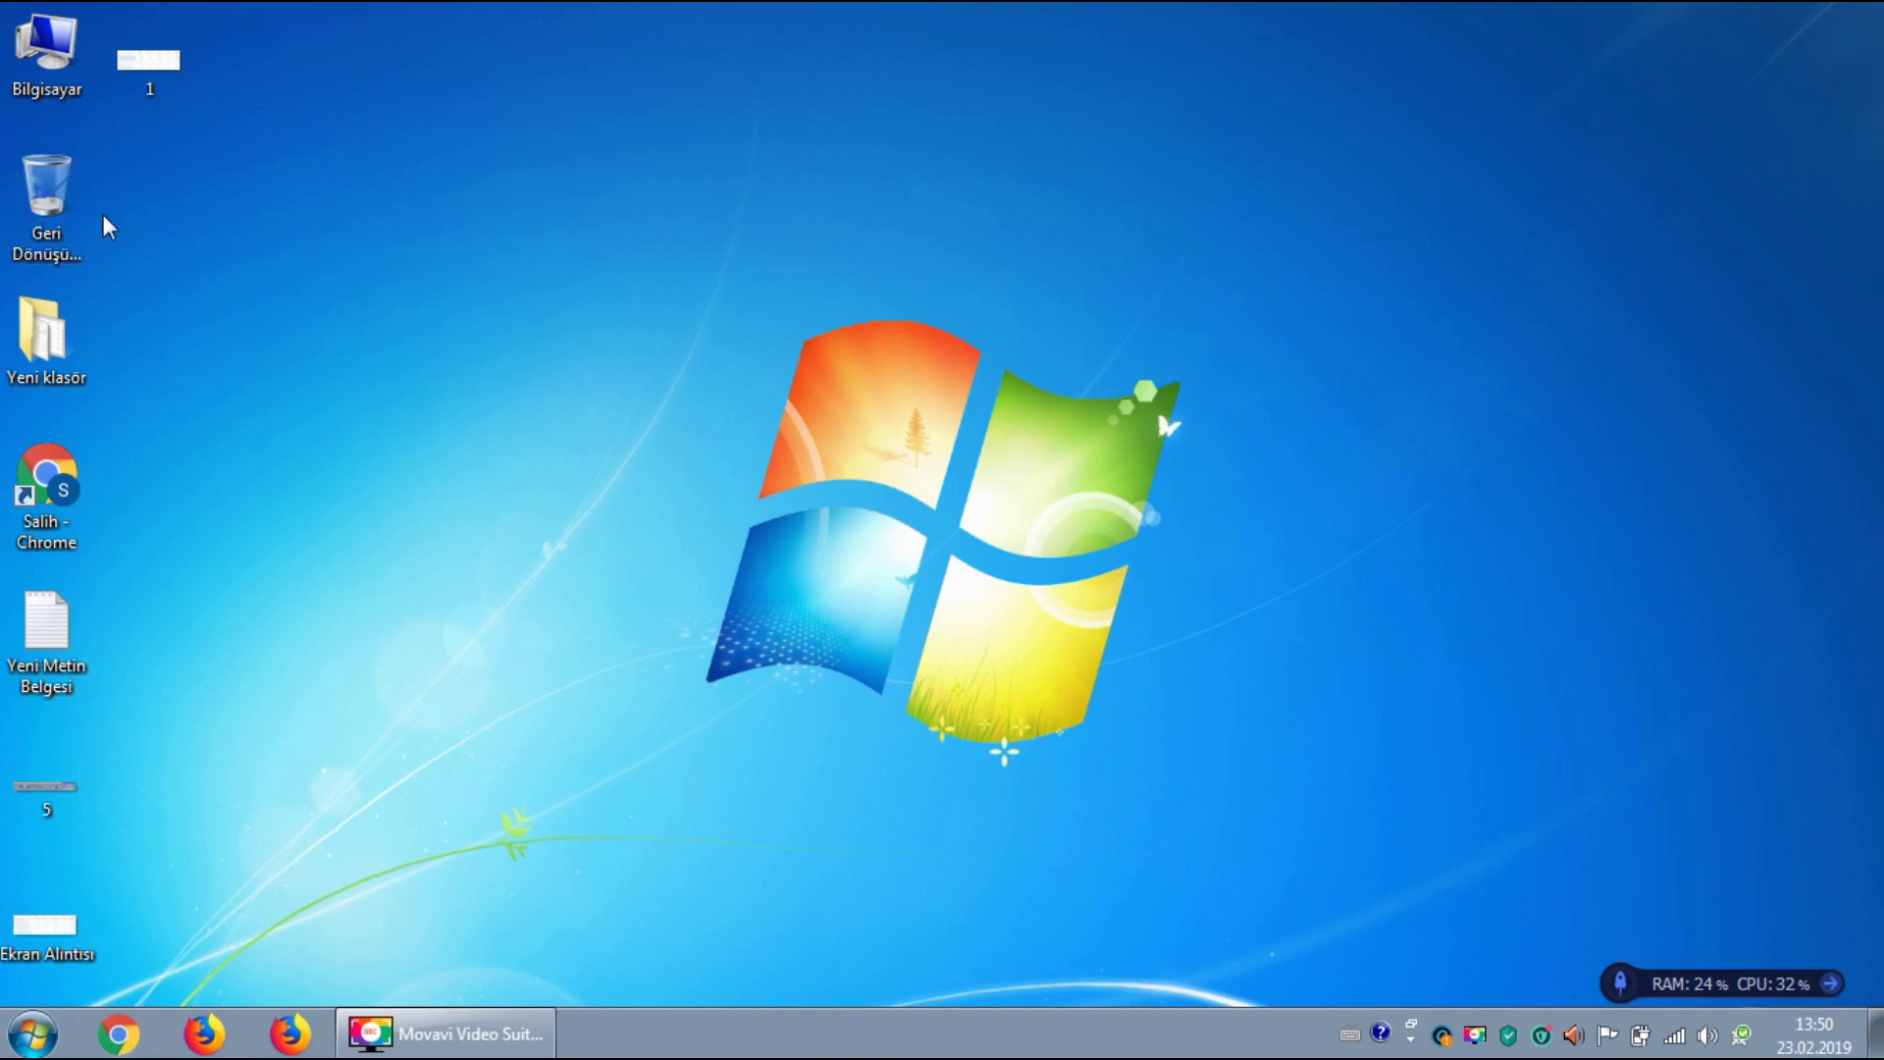
Place the wayfi driver folder on the desktop beside the Recycle Bin and open it
double_click(73, 85)
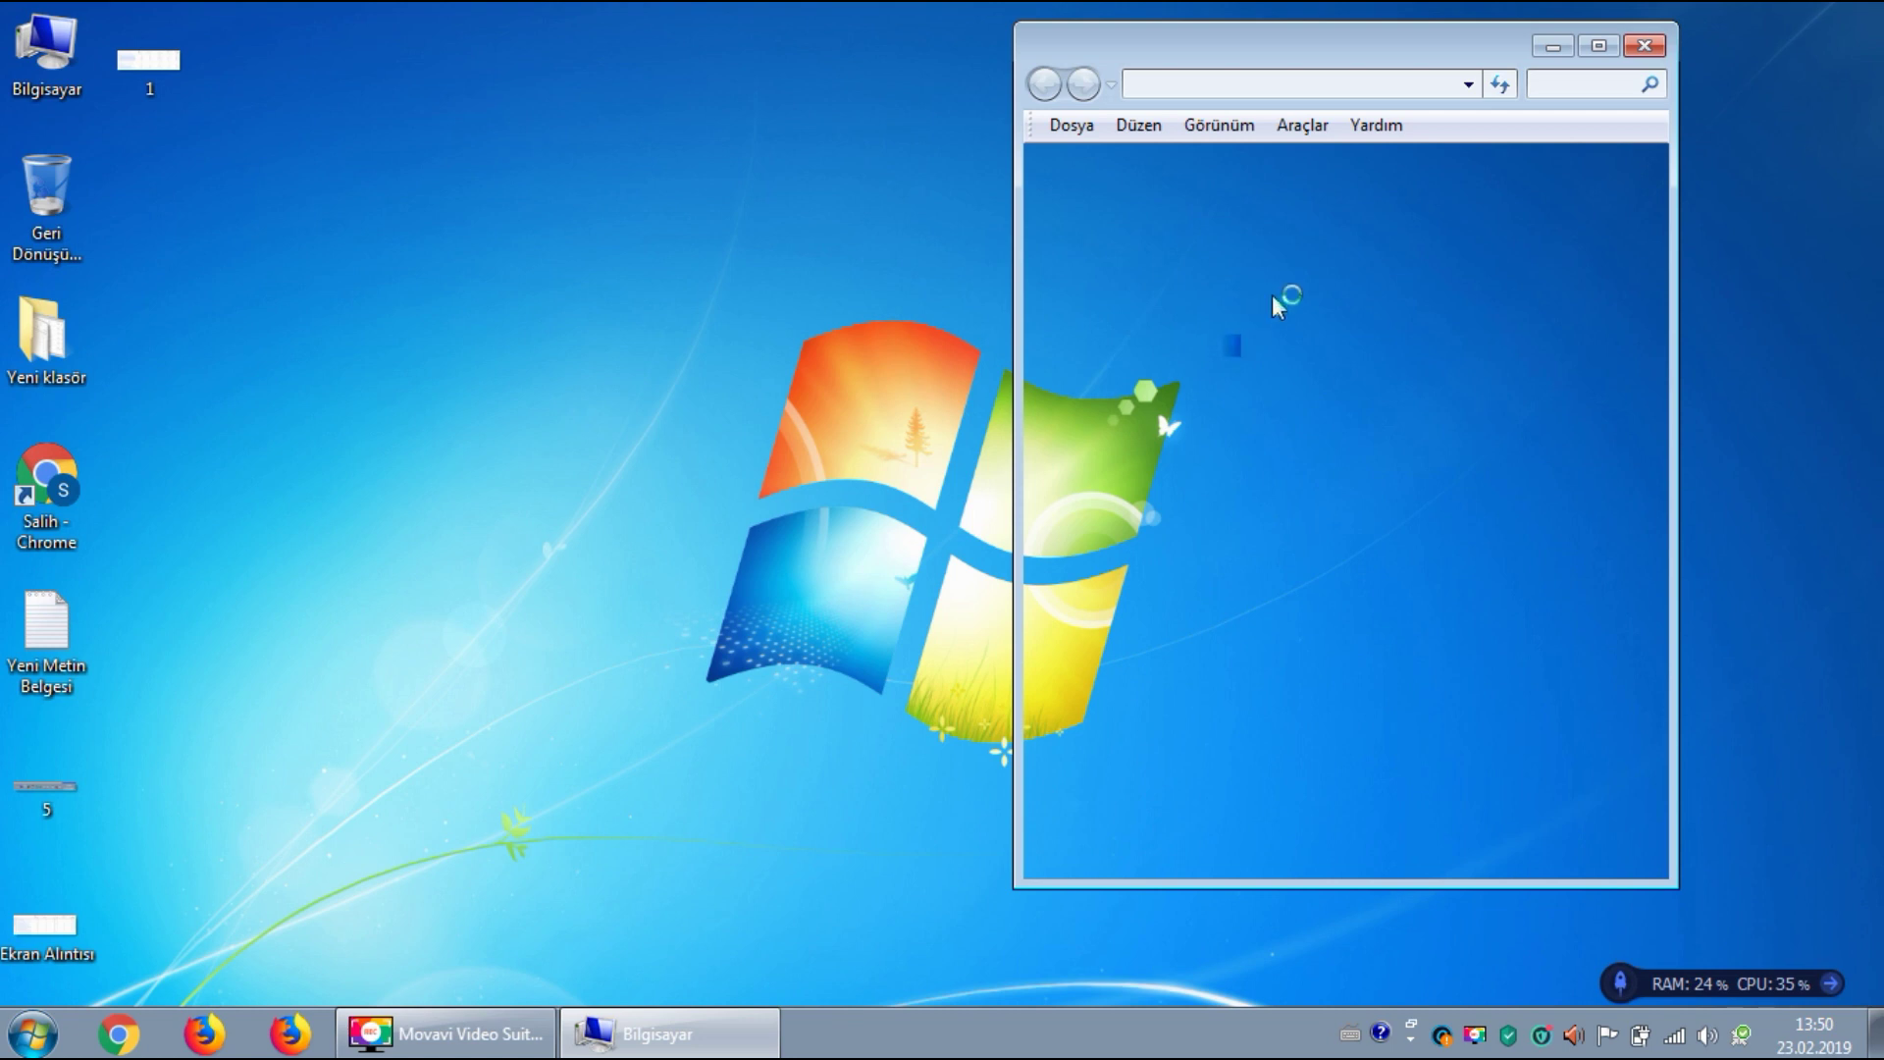
left_click_drag(261, 187, 183, 185)
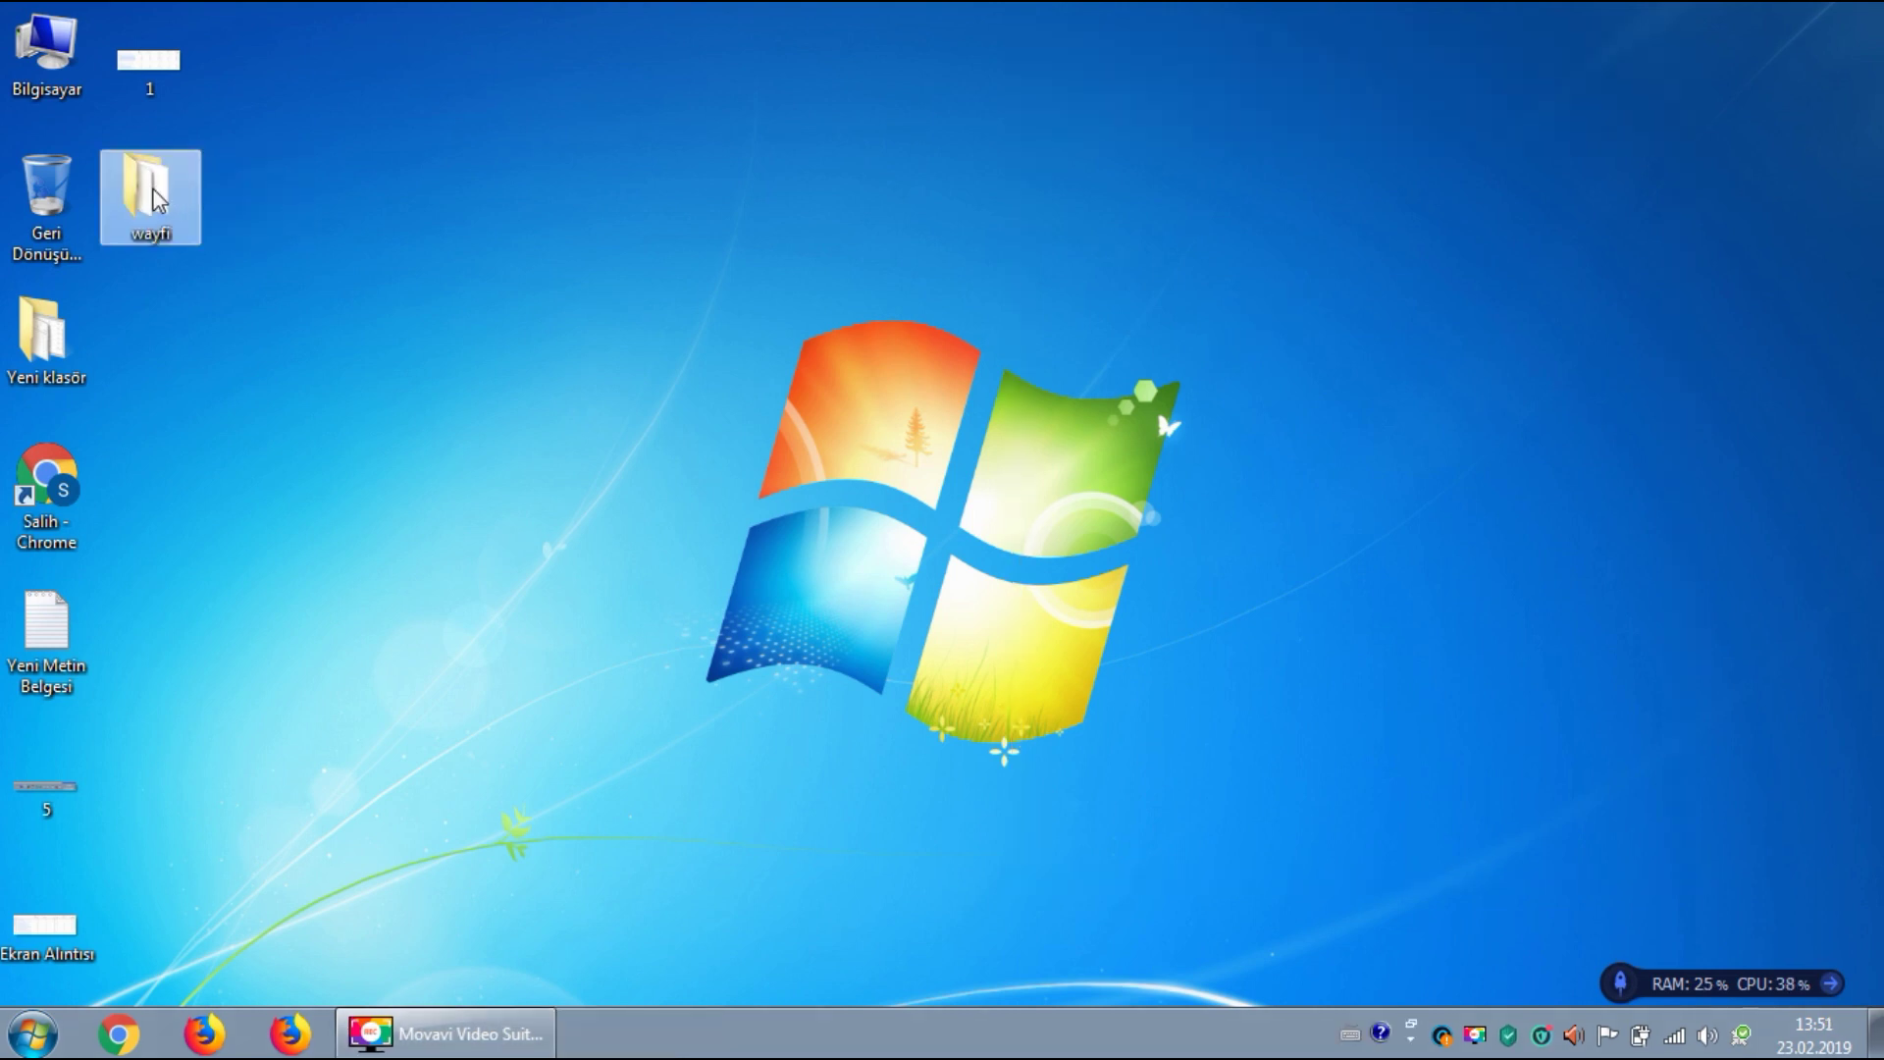
double_click(151, 187)
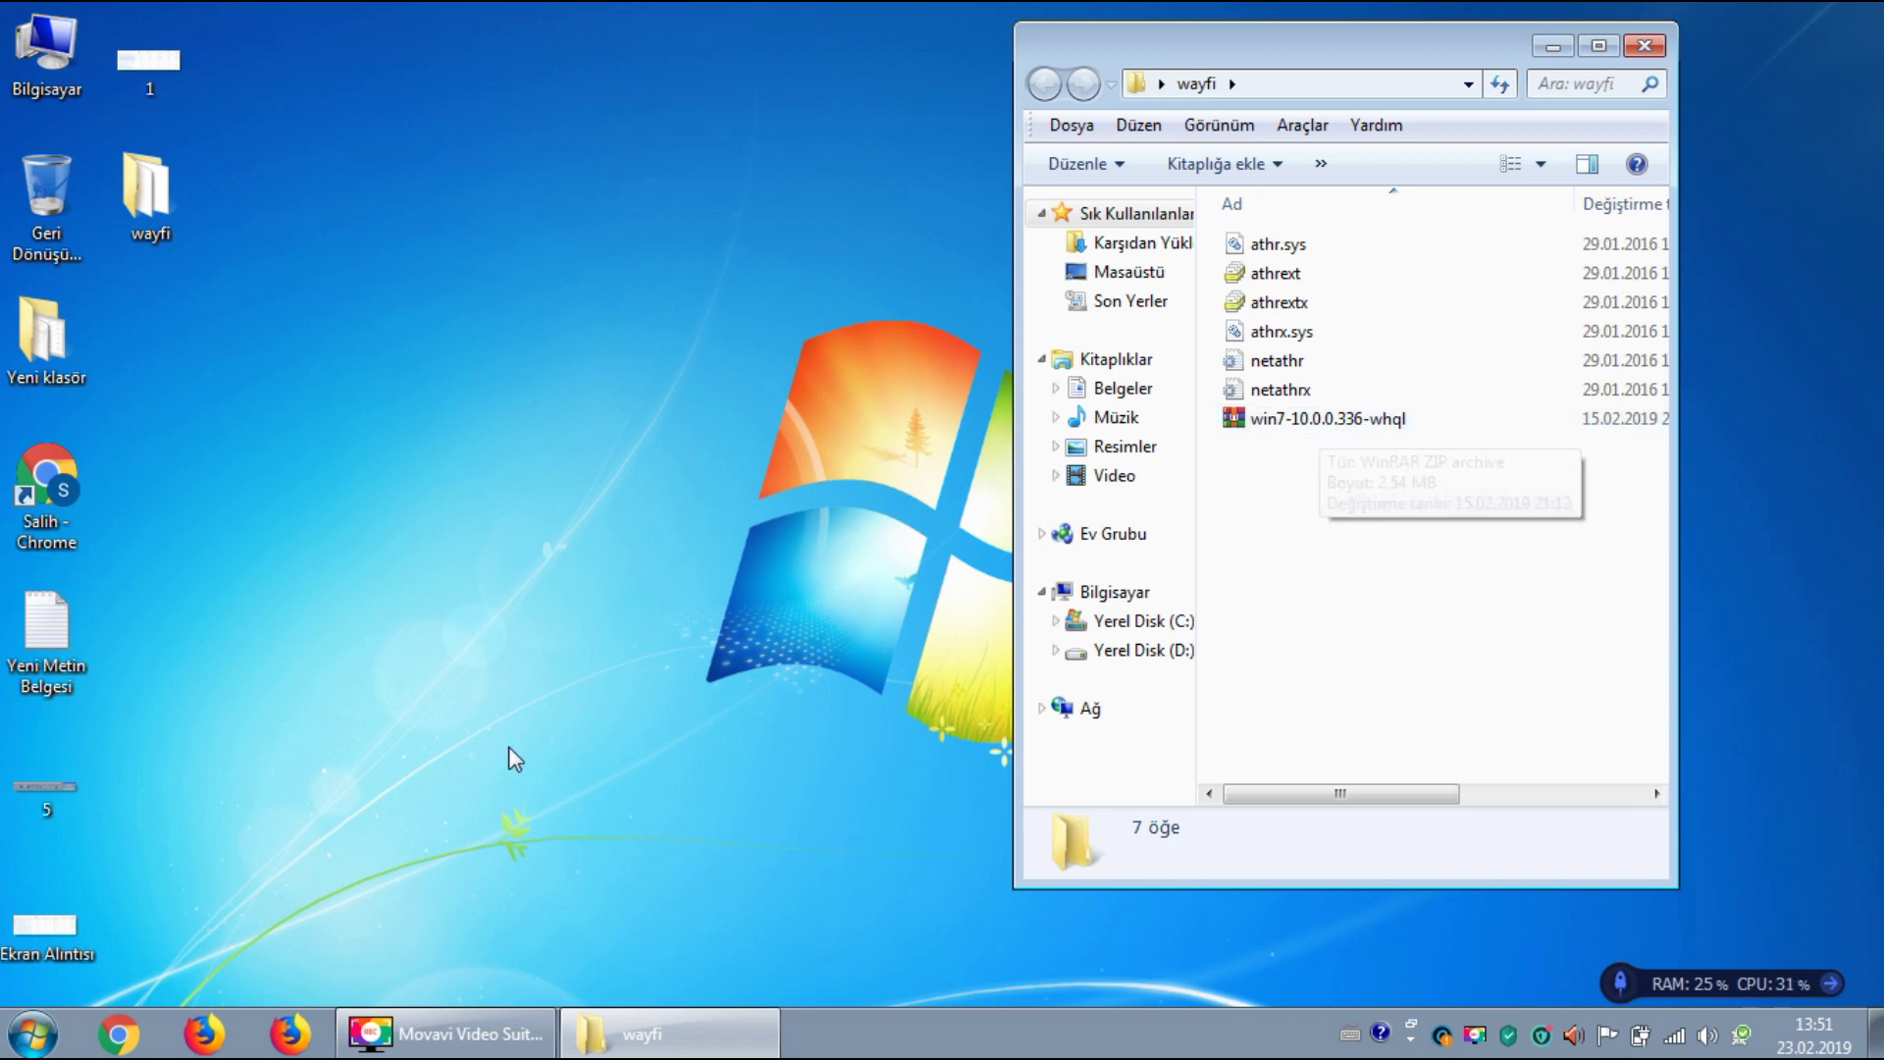
In Chrome, search for "qualcomm atheros ar9485wb-eg wireless network adapter windows 7" and open the ath-drivers.eu result for AR9485 and 32bit
left_click(118, 1033)
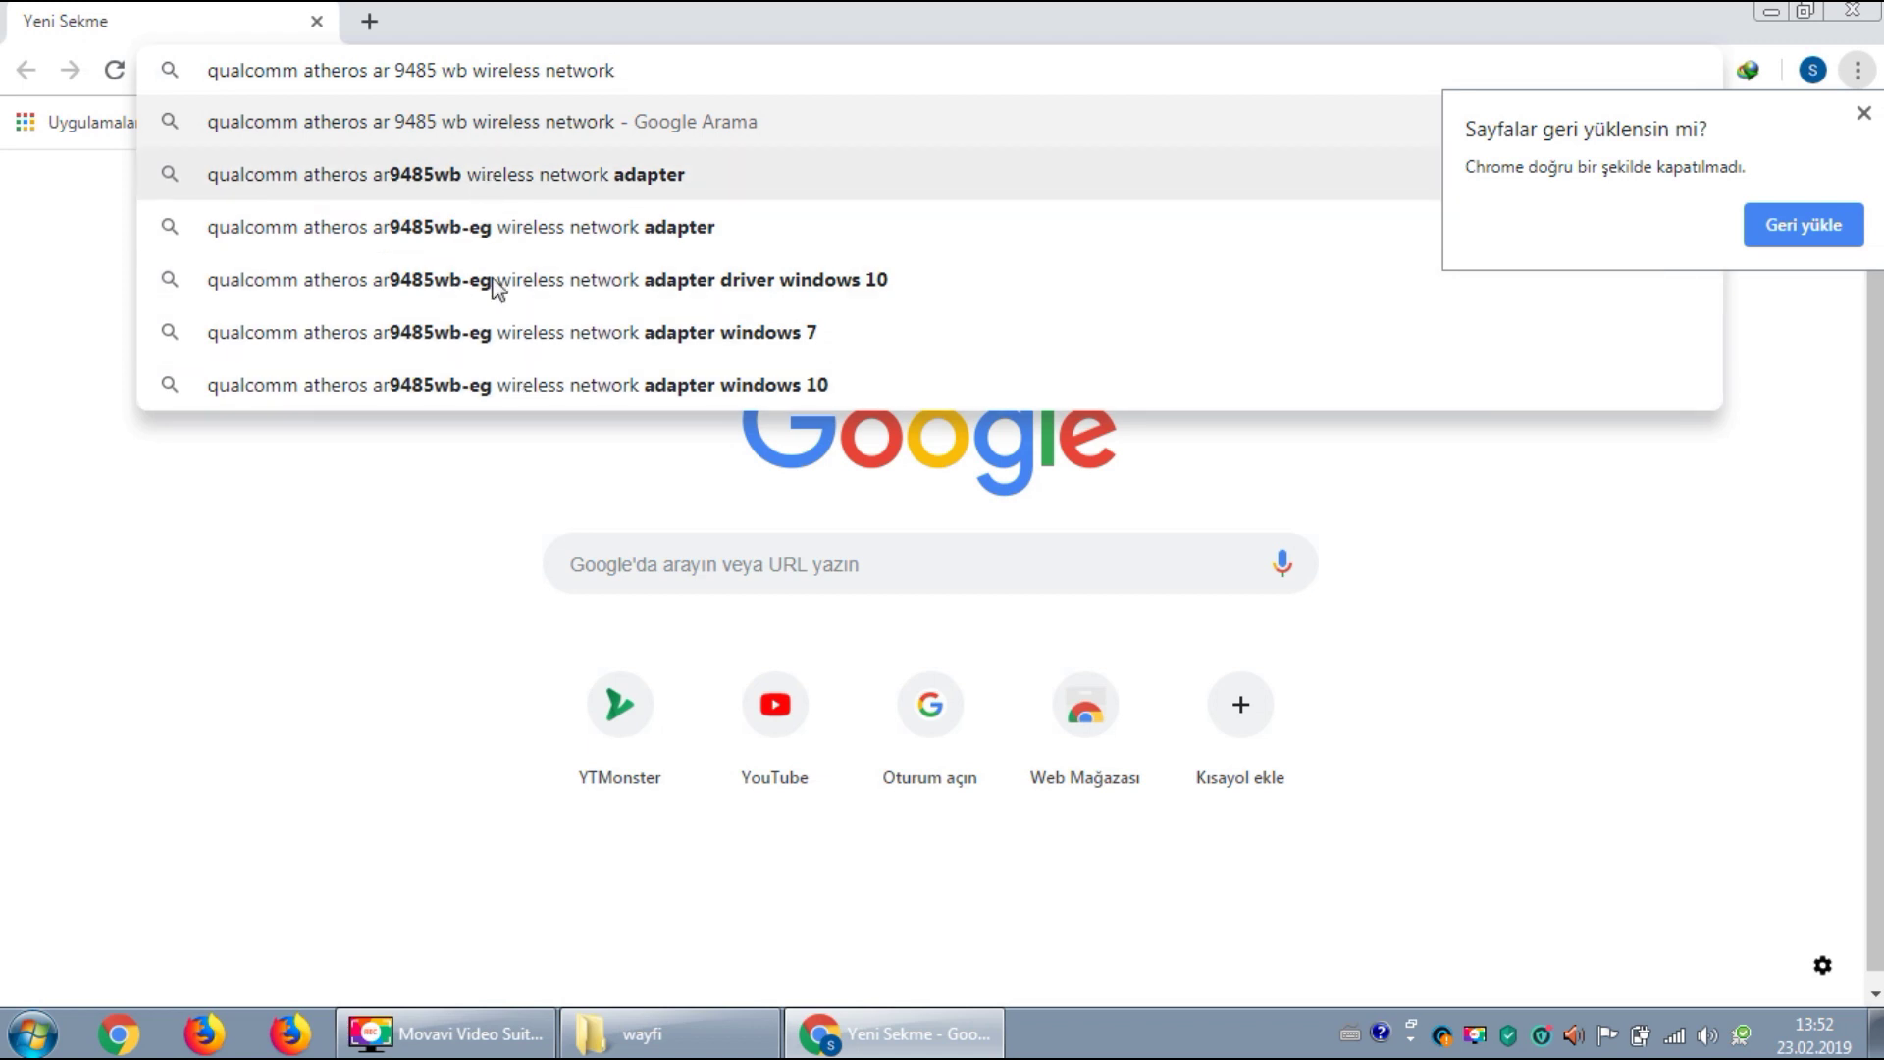
left_click(470, 338)
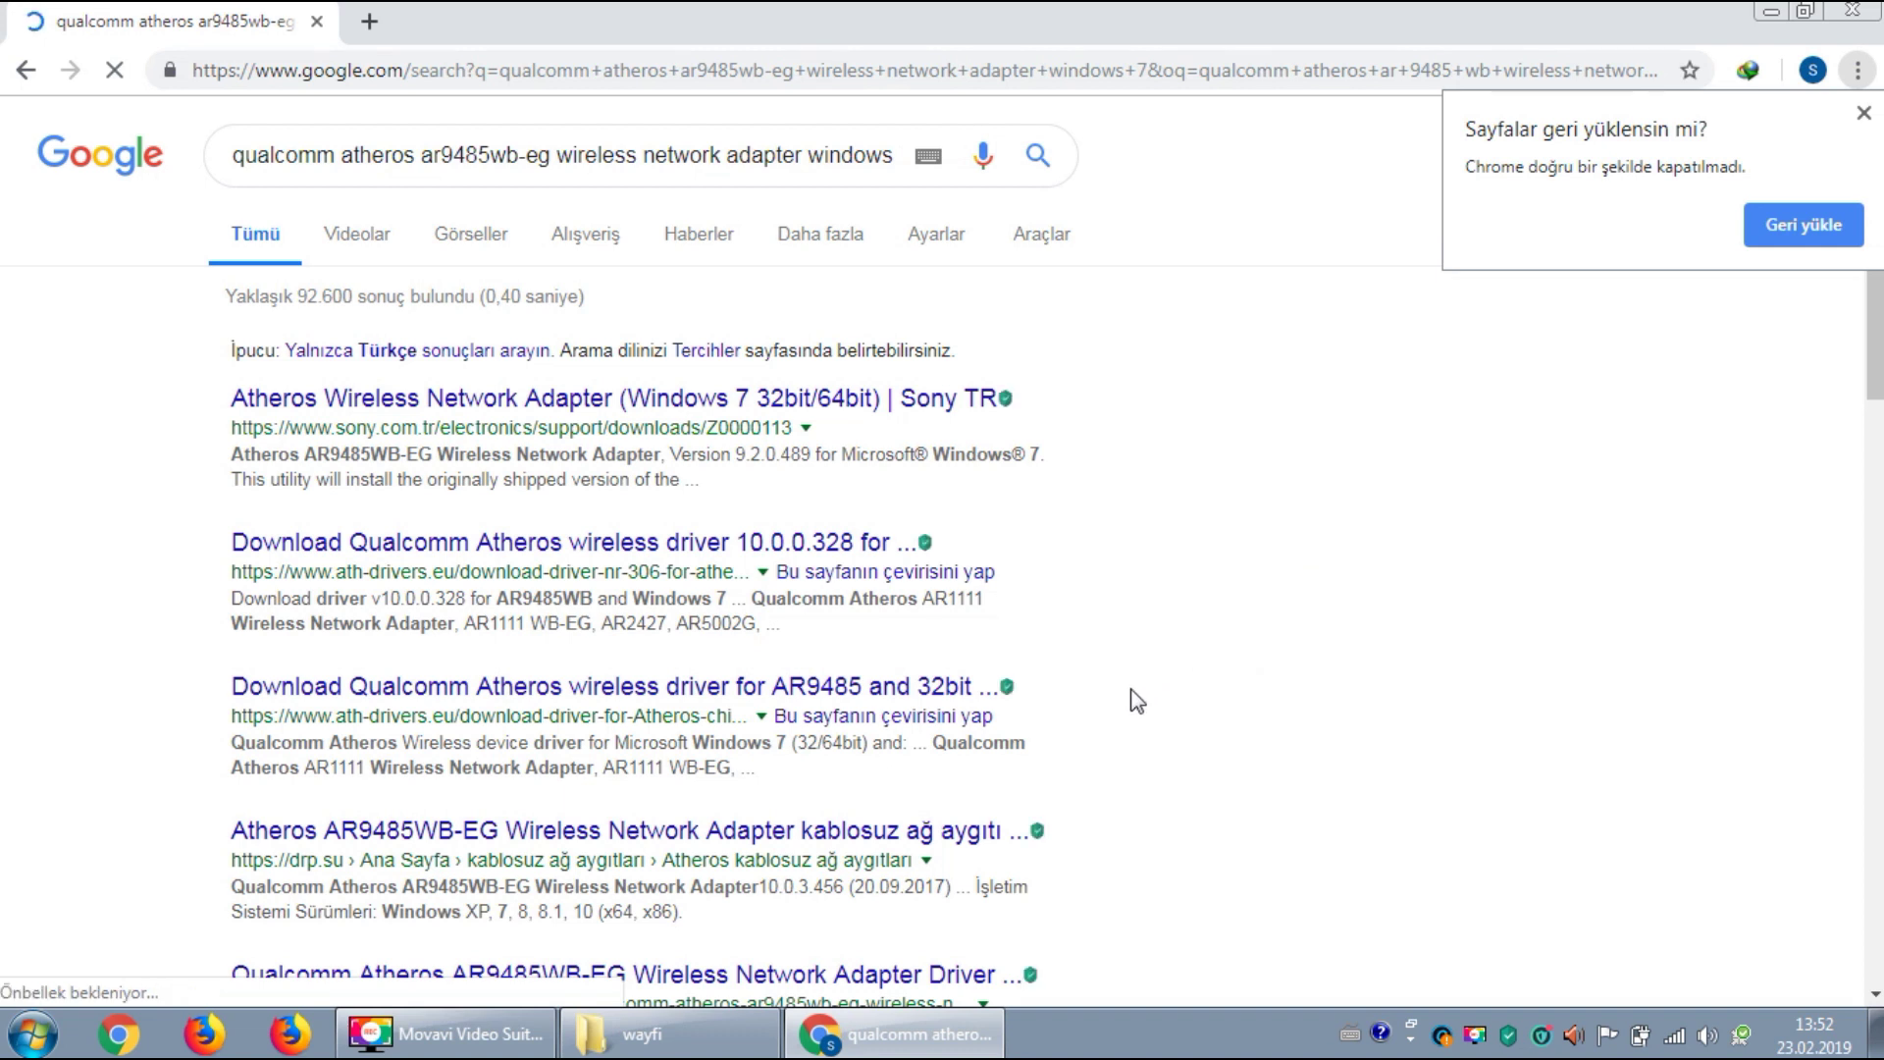
left_click(359, 685)
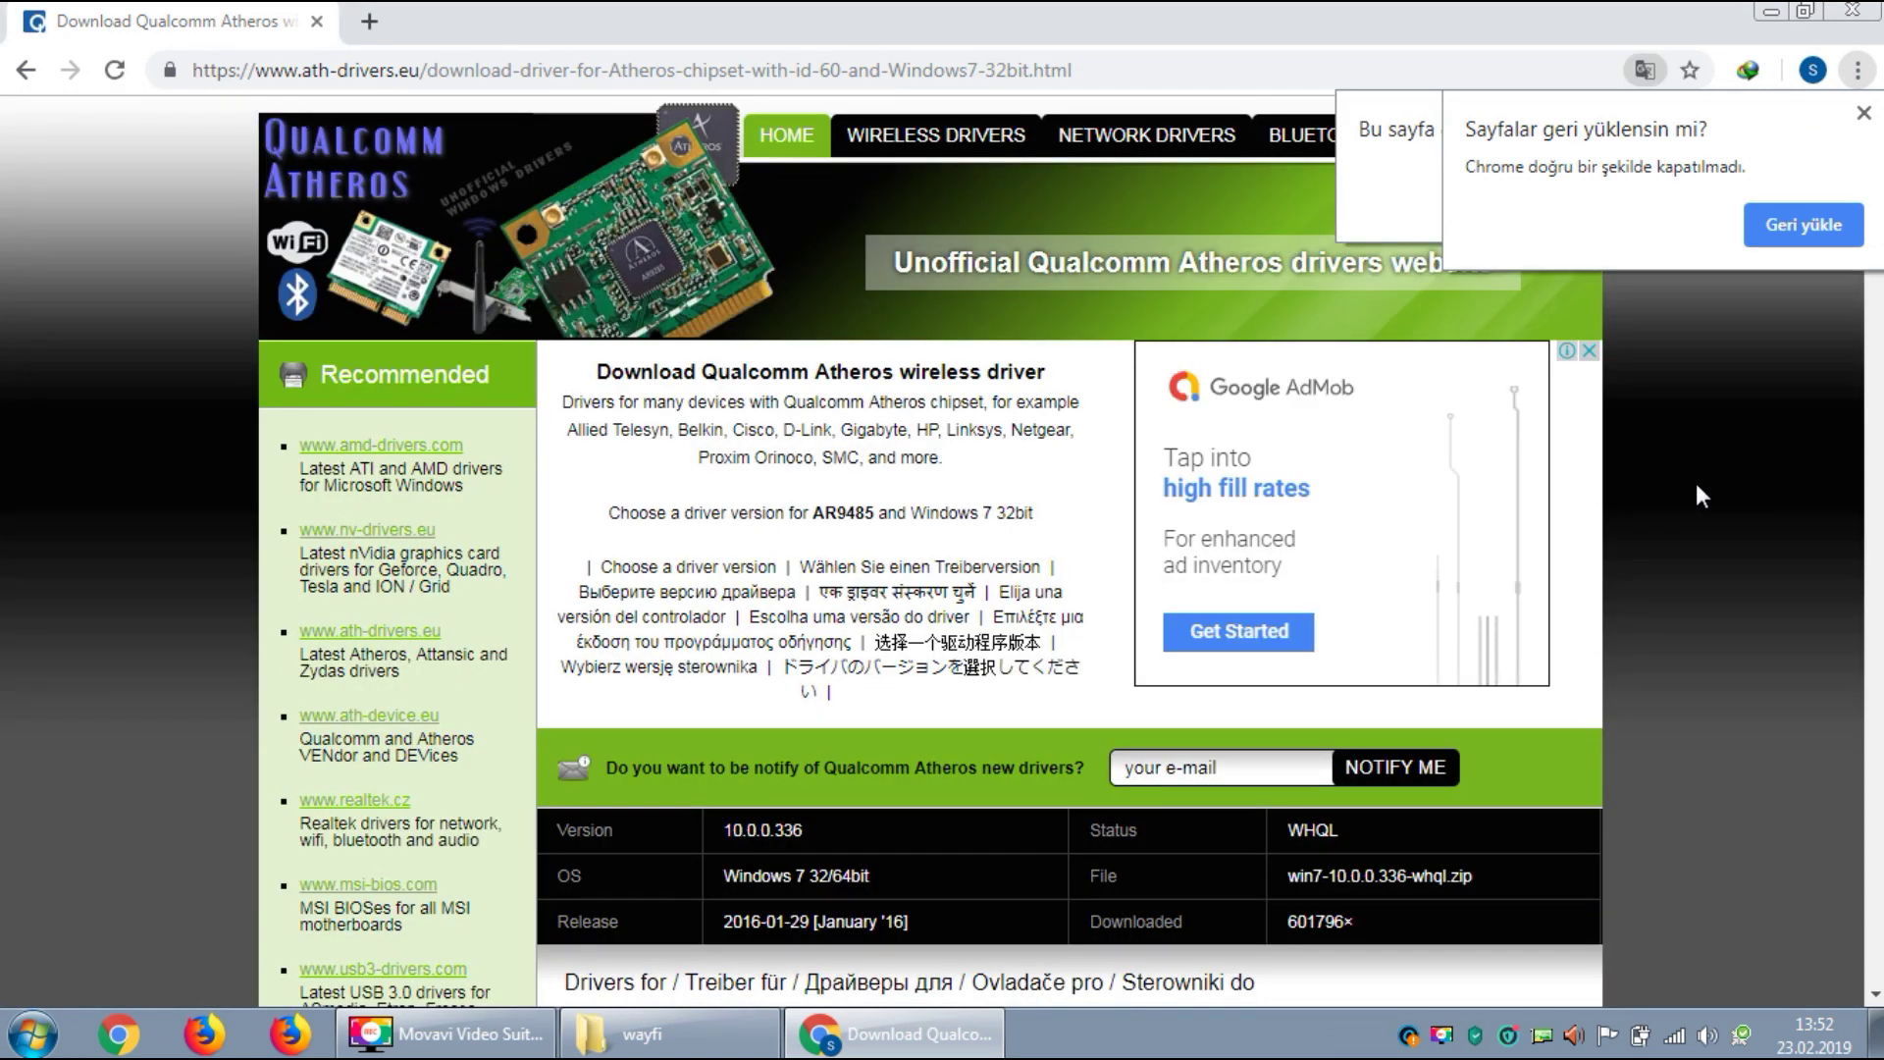
Download AR9485 driver version 10.0.0.336 for Windows 7 as win7-10.0.0.336-whql.zip, hide the download progress window and close the browser
scroll(1701, 499, "down", 8)
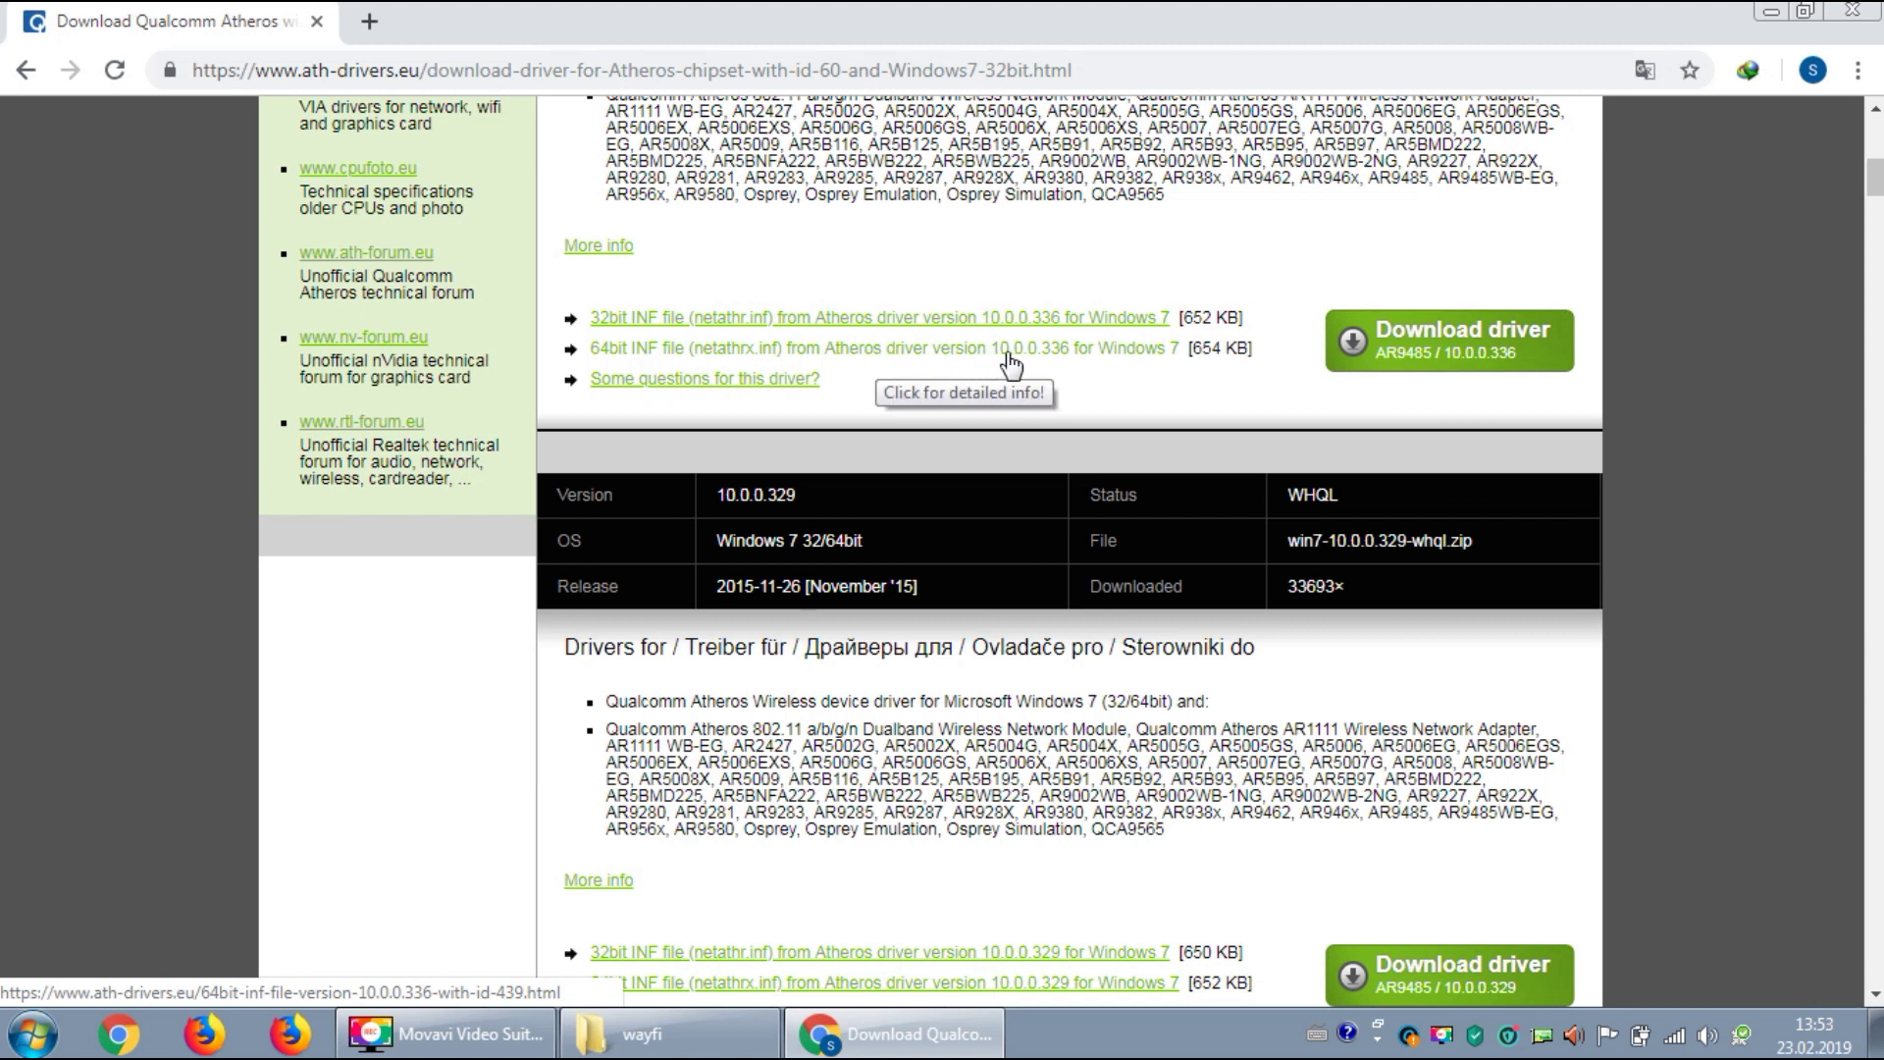
left_click(875, 350)
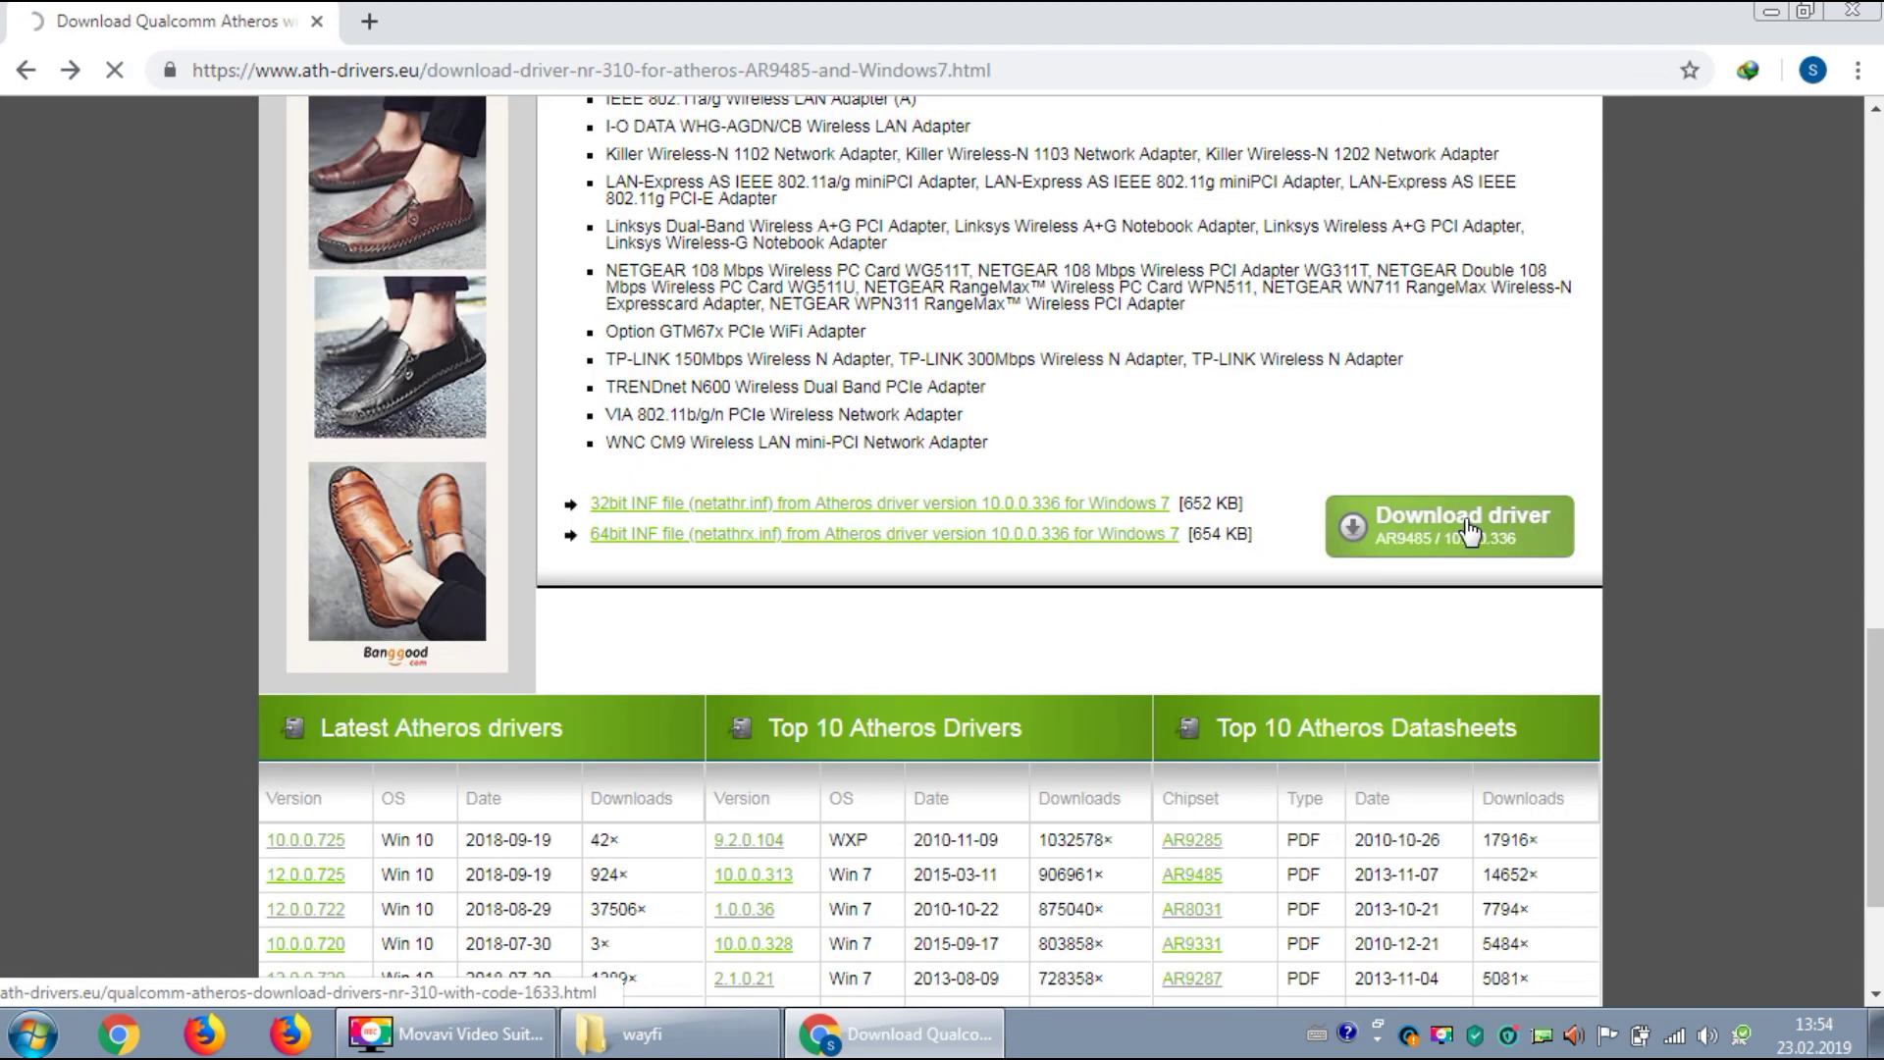
left_click(1469, 533)
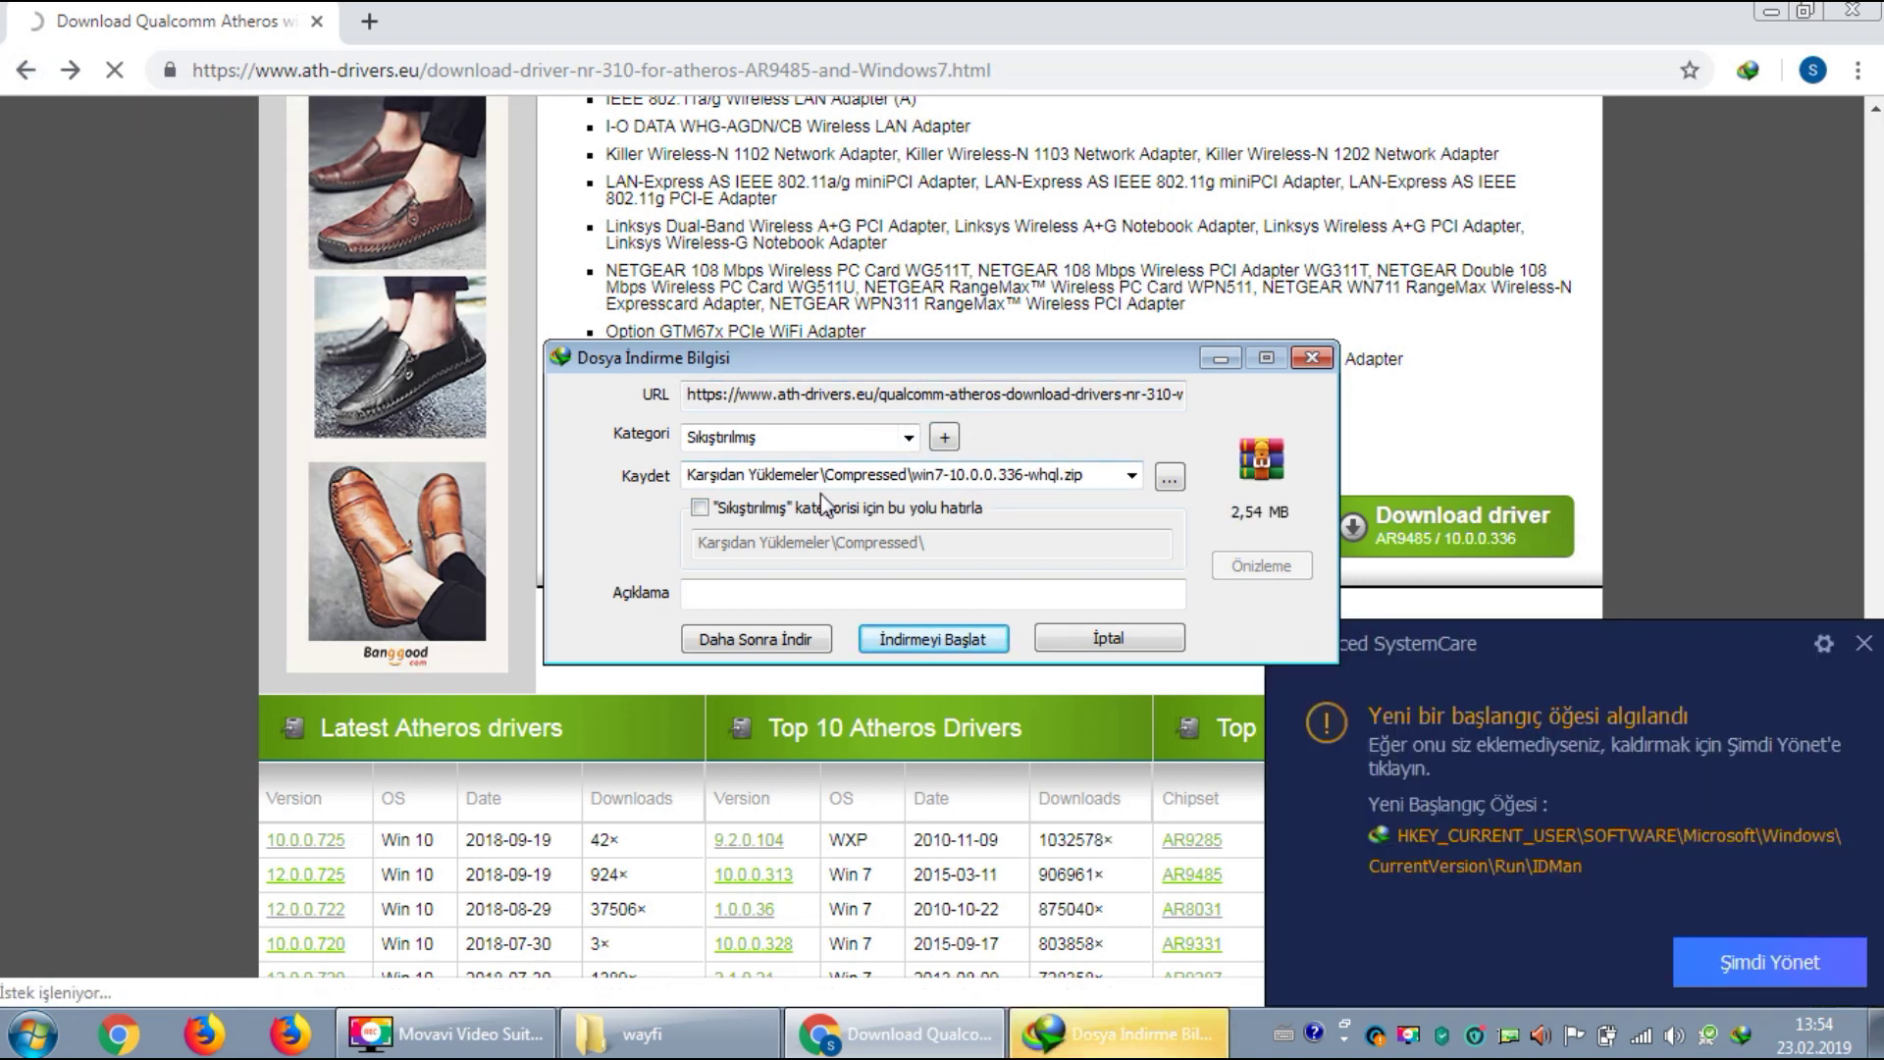
scroll(1070, 577, "down", 3)
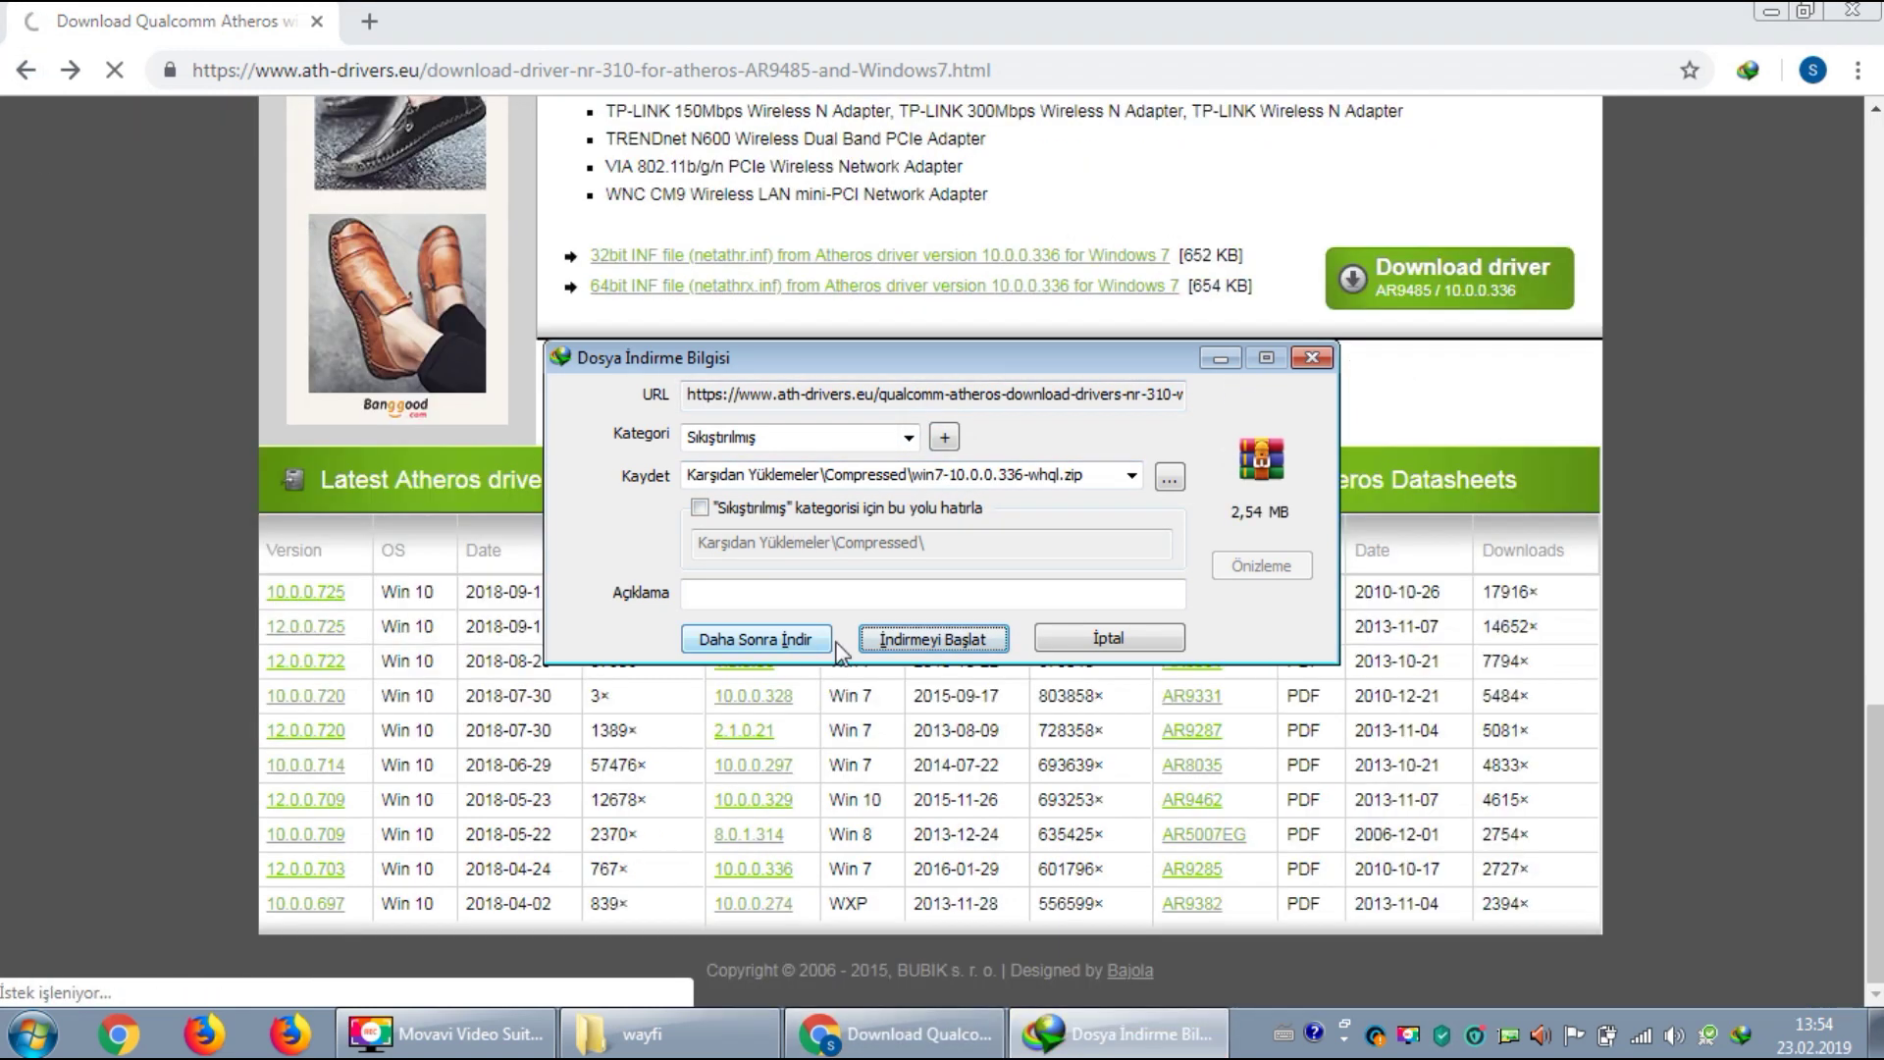
left_click(932, 639)
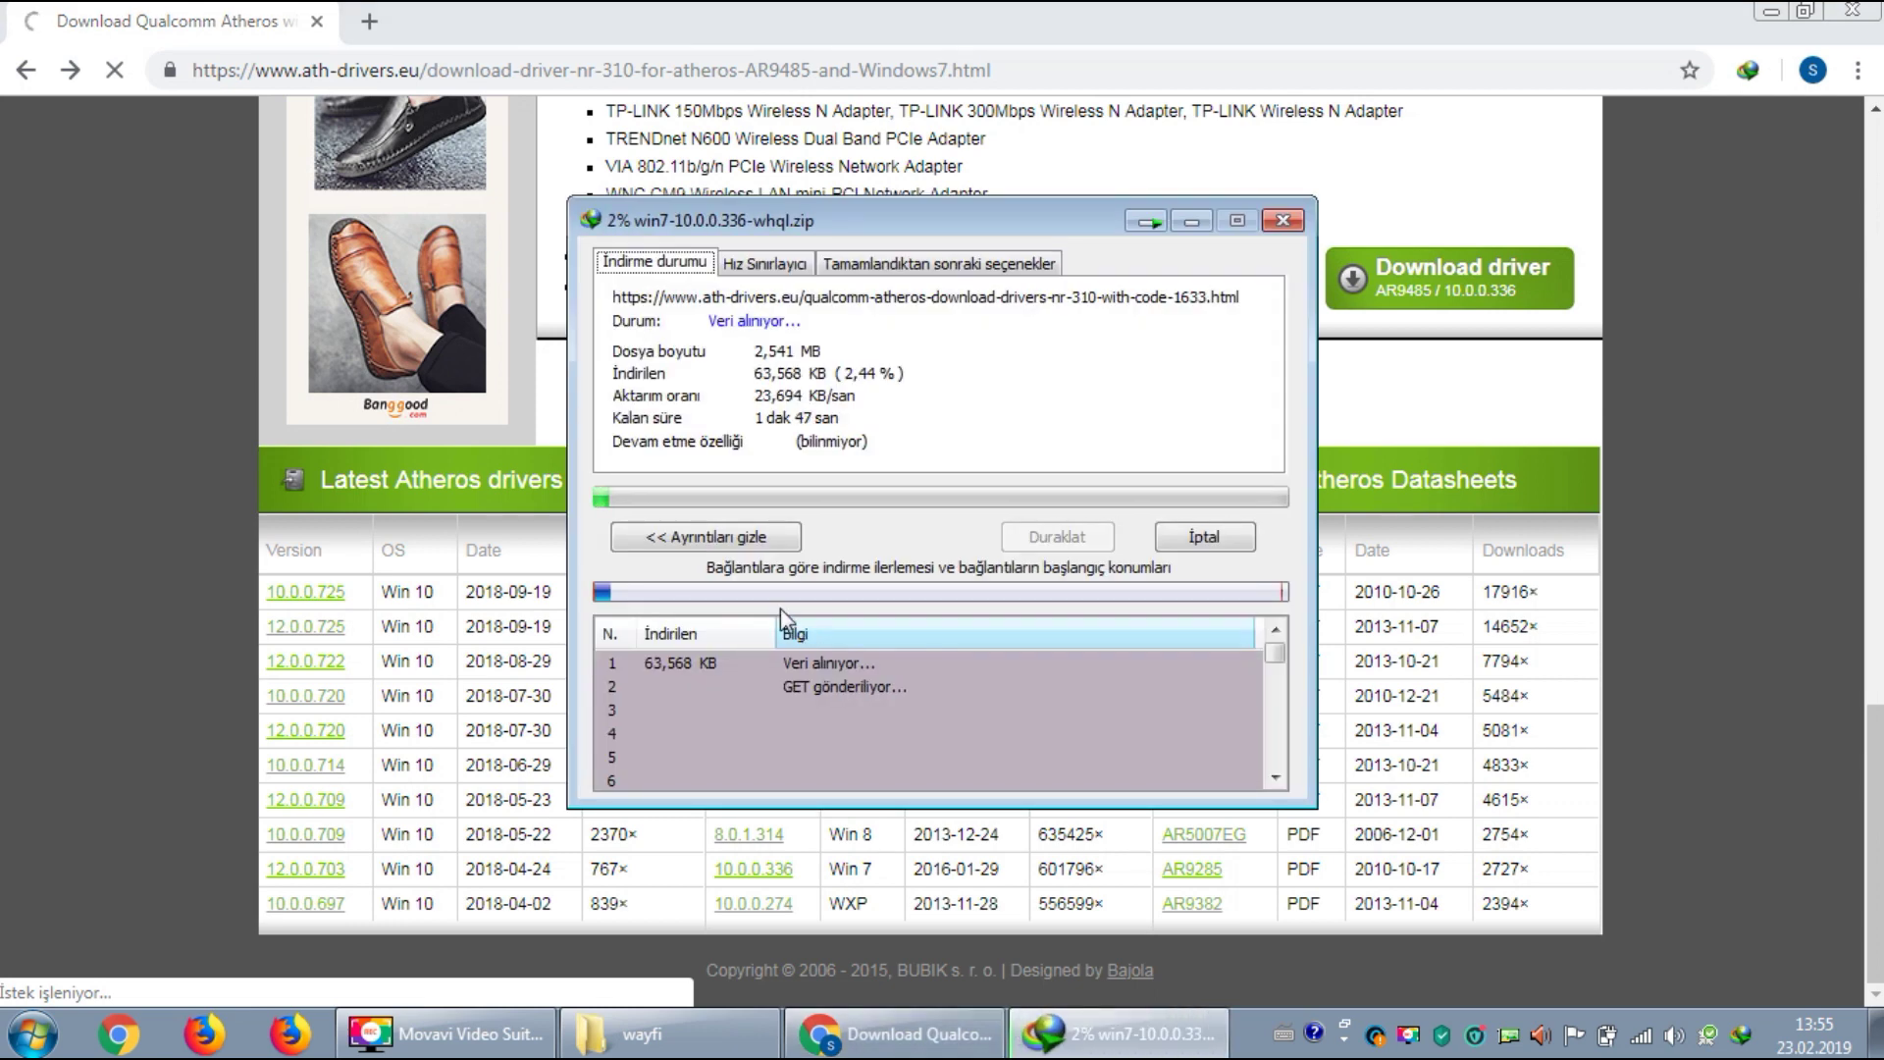
left_click(1148, 222)
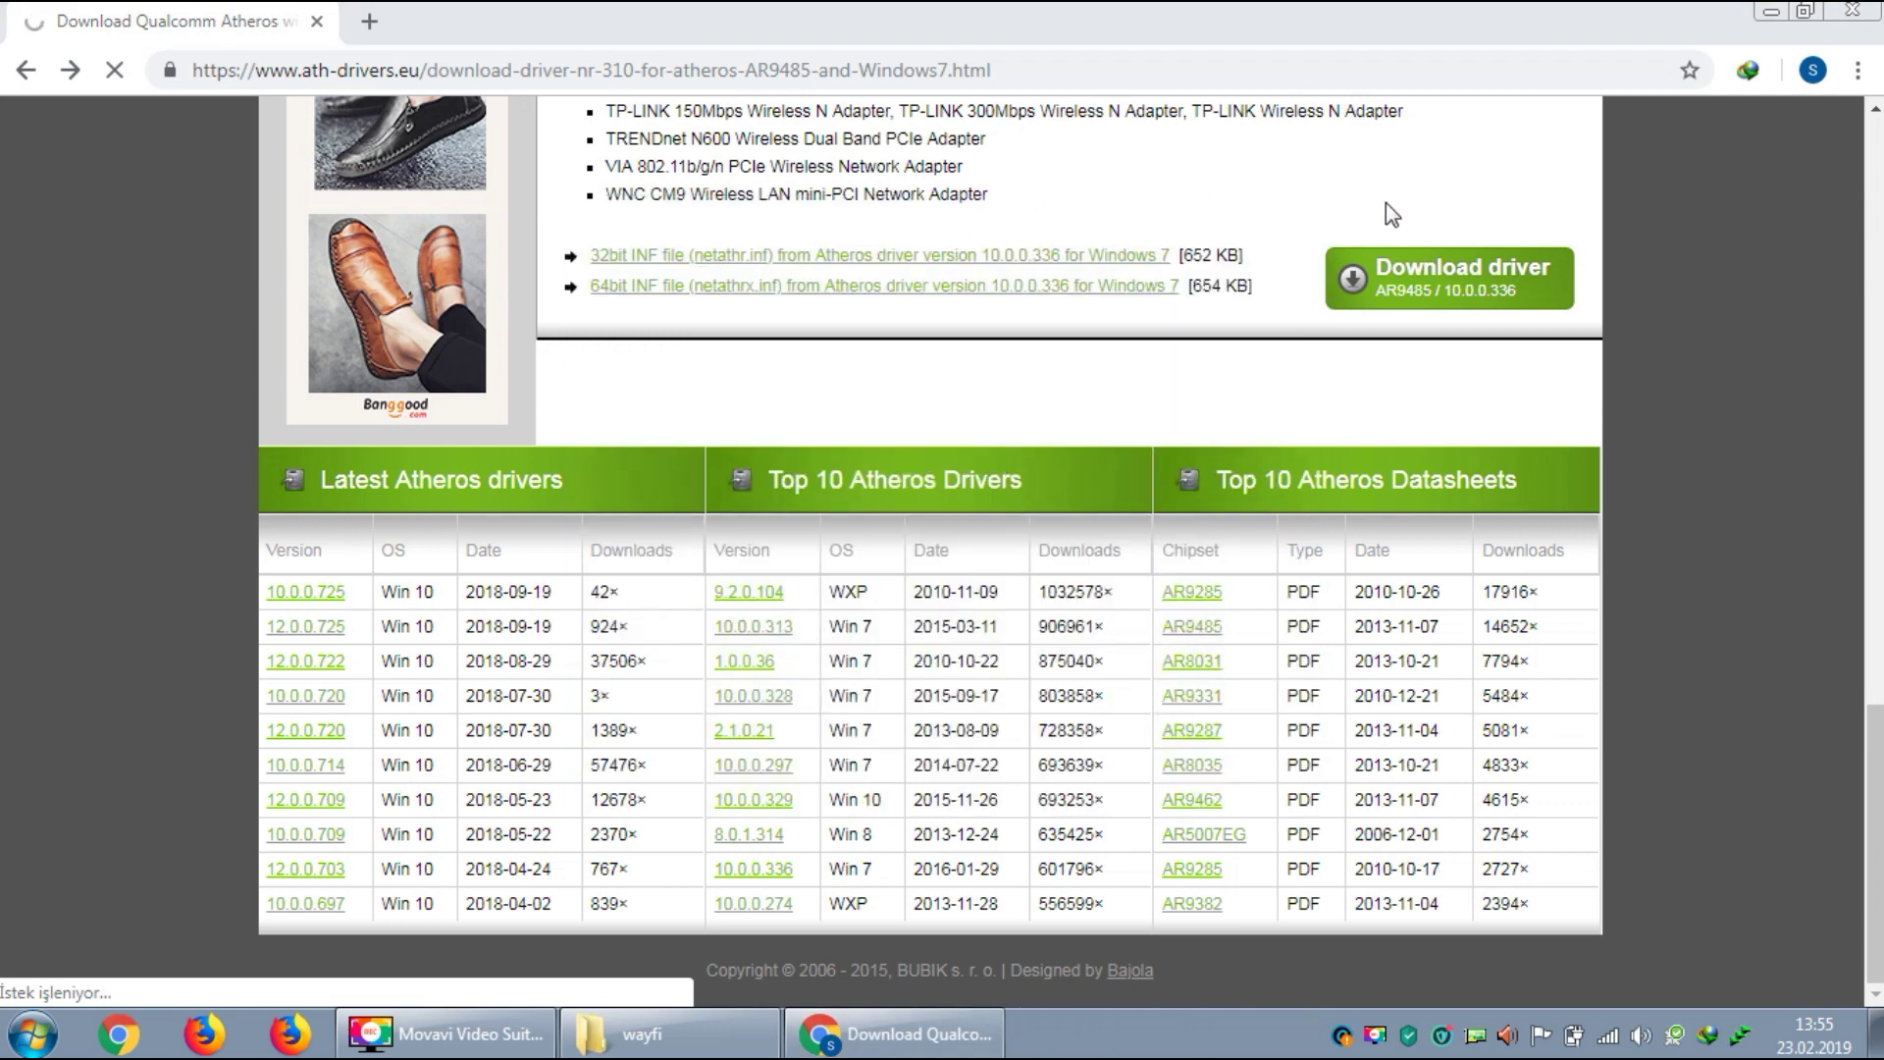
left_click(1856, 13)
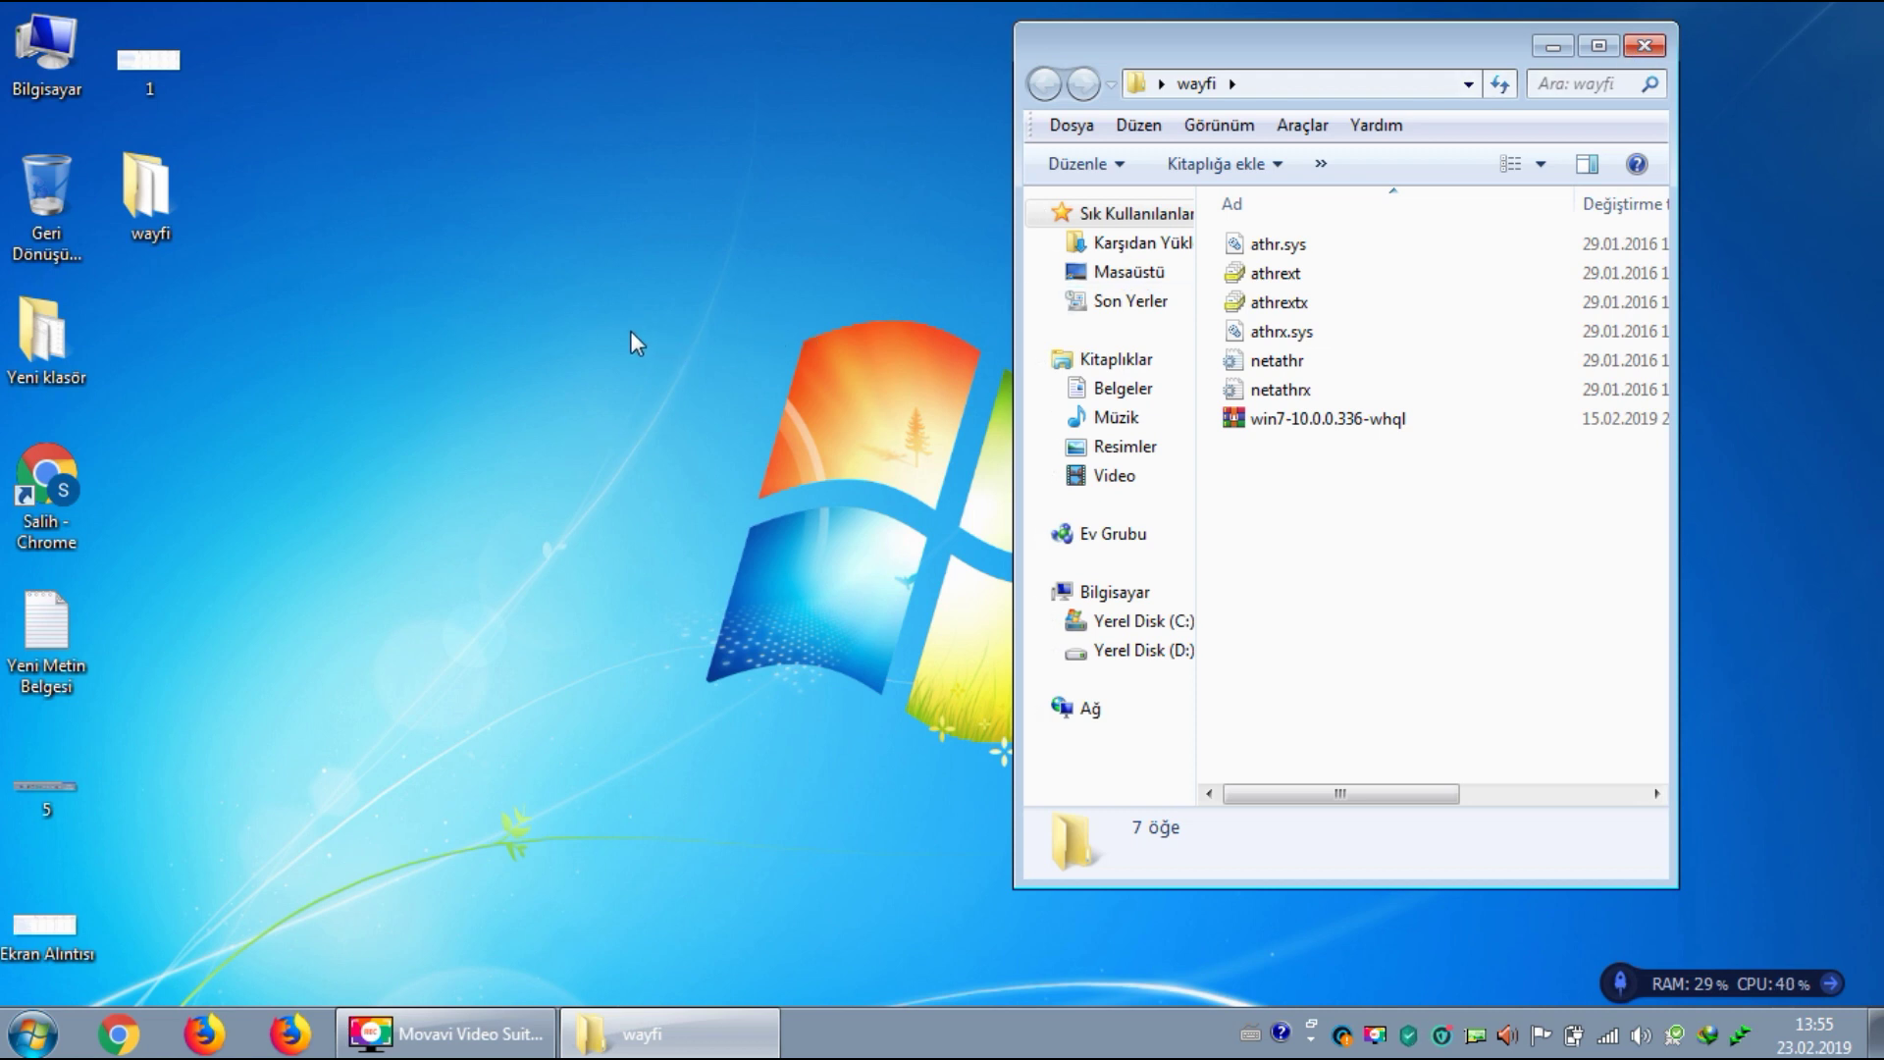
Select the netathr setup information file in the wayfi folder to point it out, and close the folder
left_click(1278, 365)
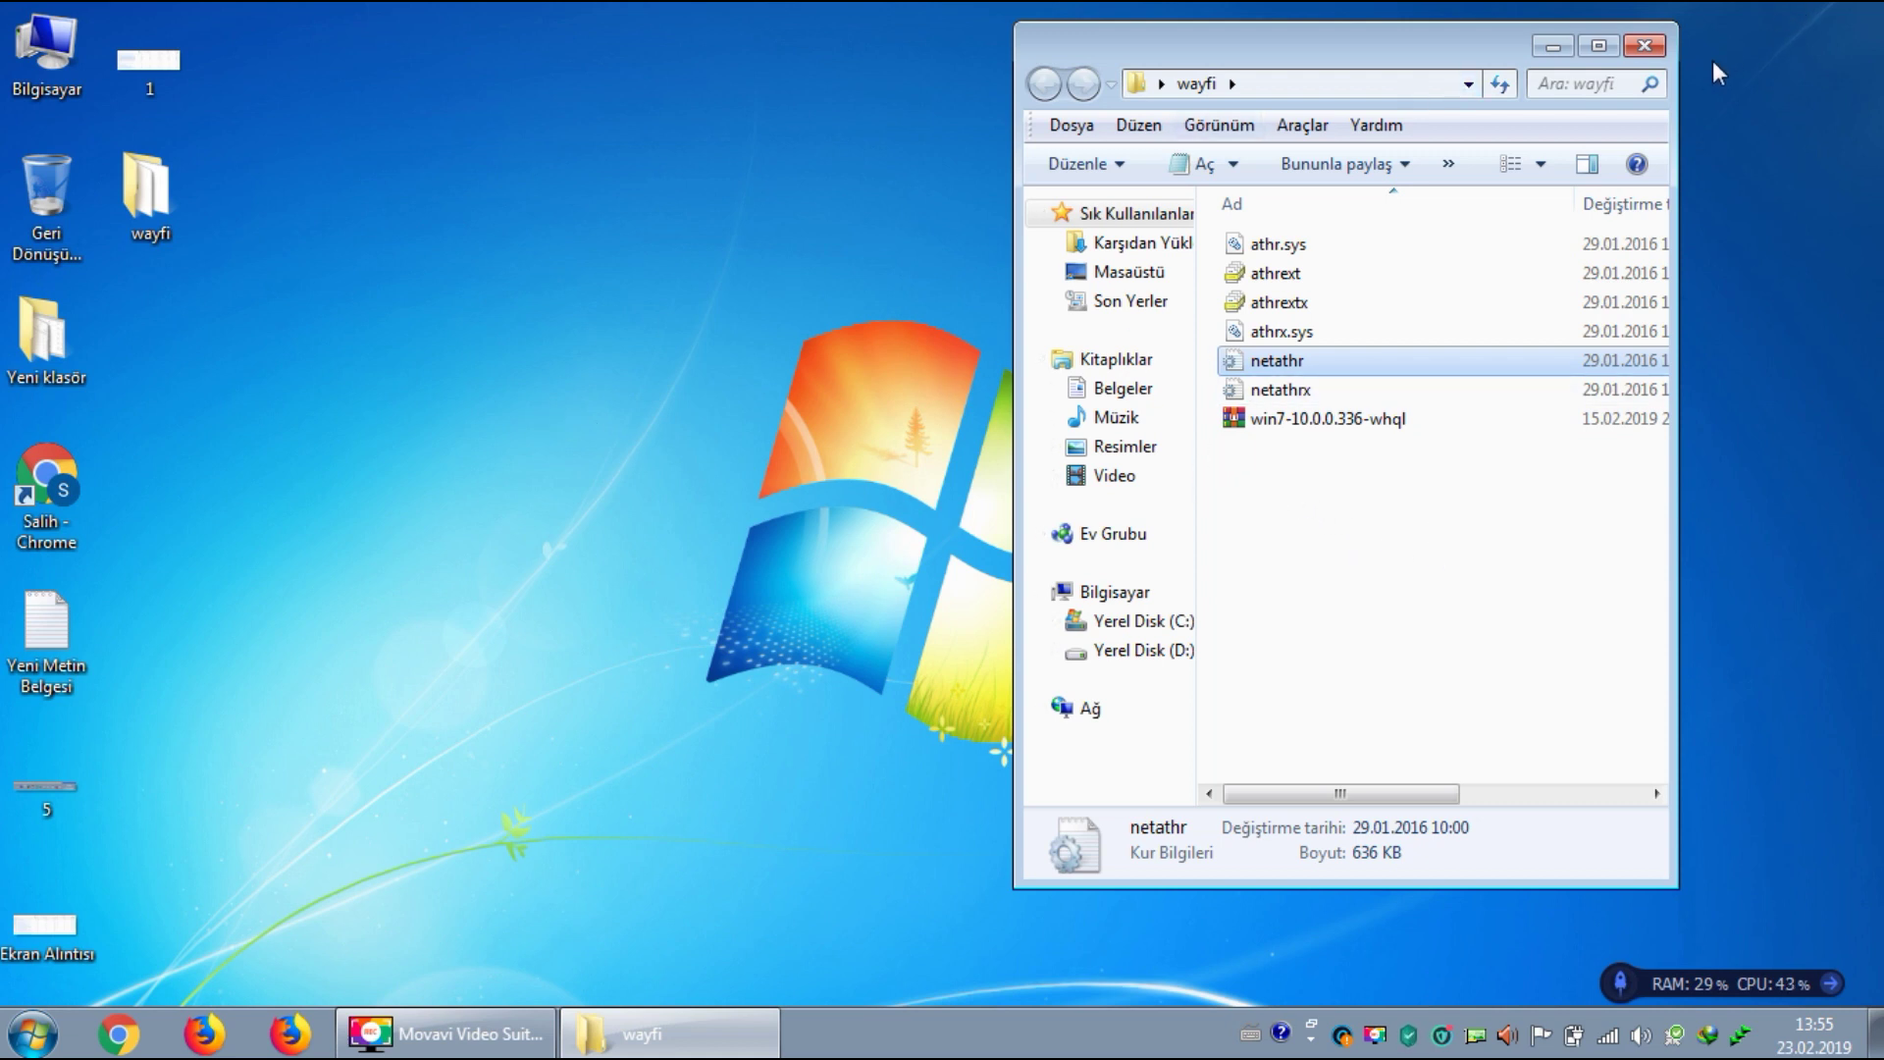
left_click(1645, 46)
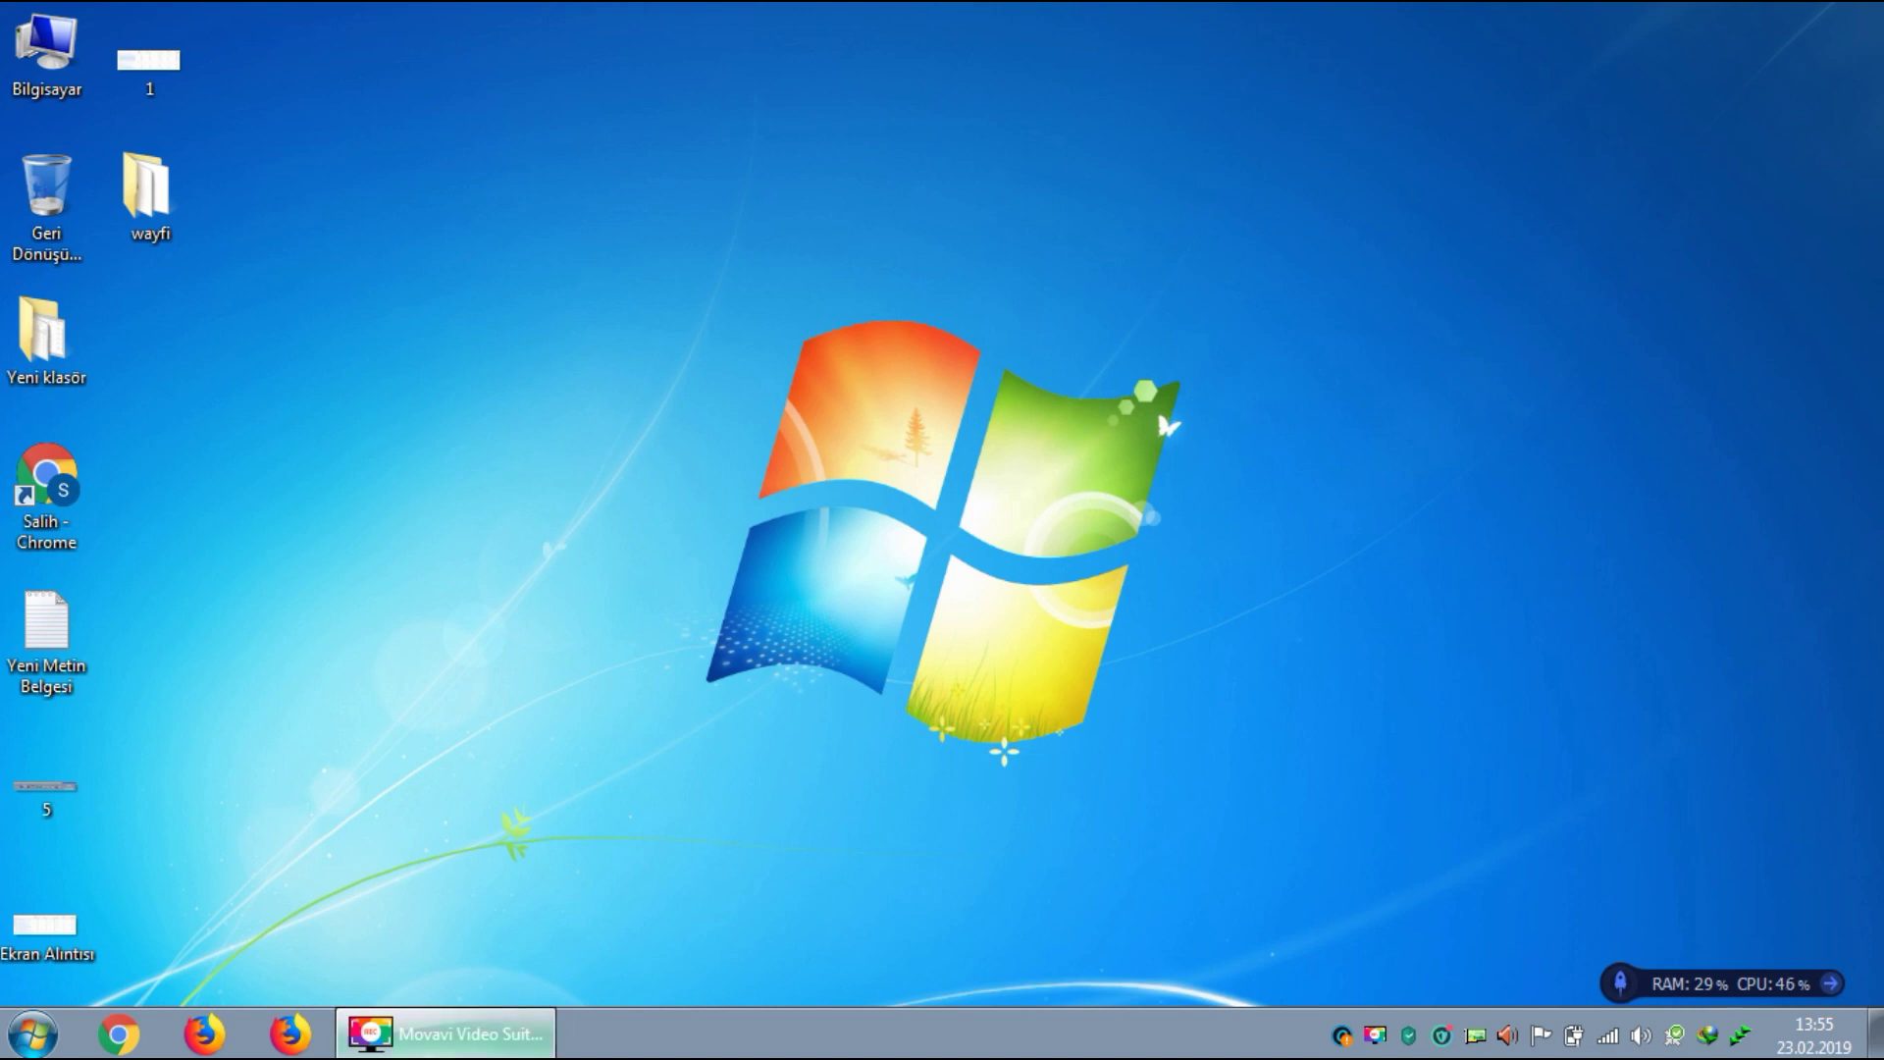
left_click(535, 1033)
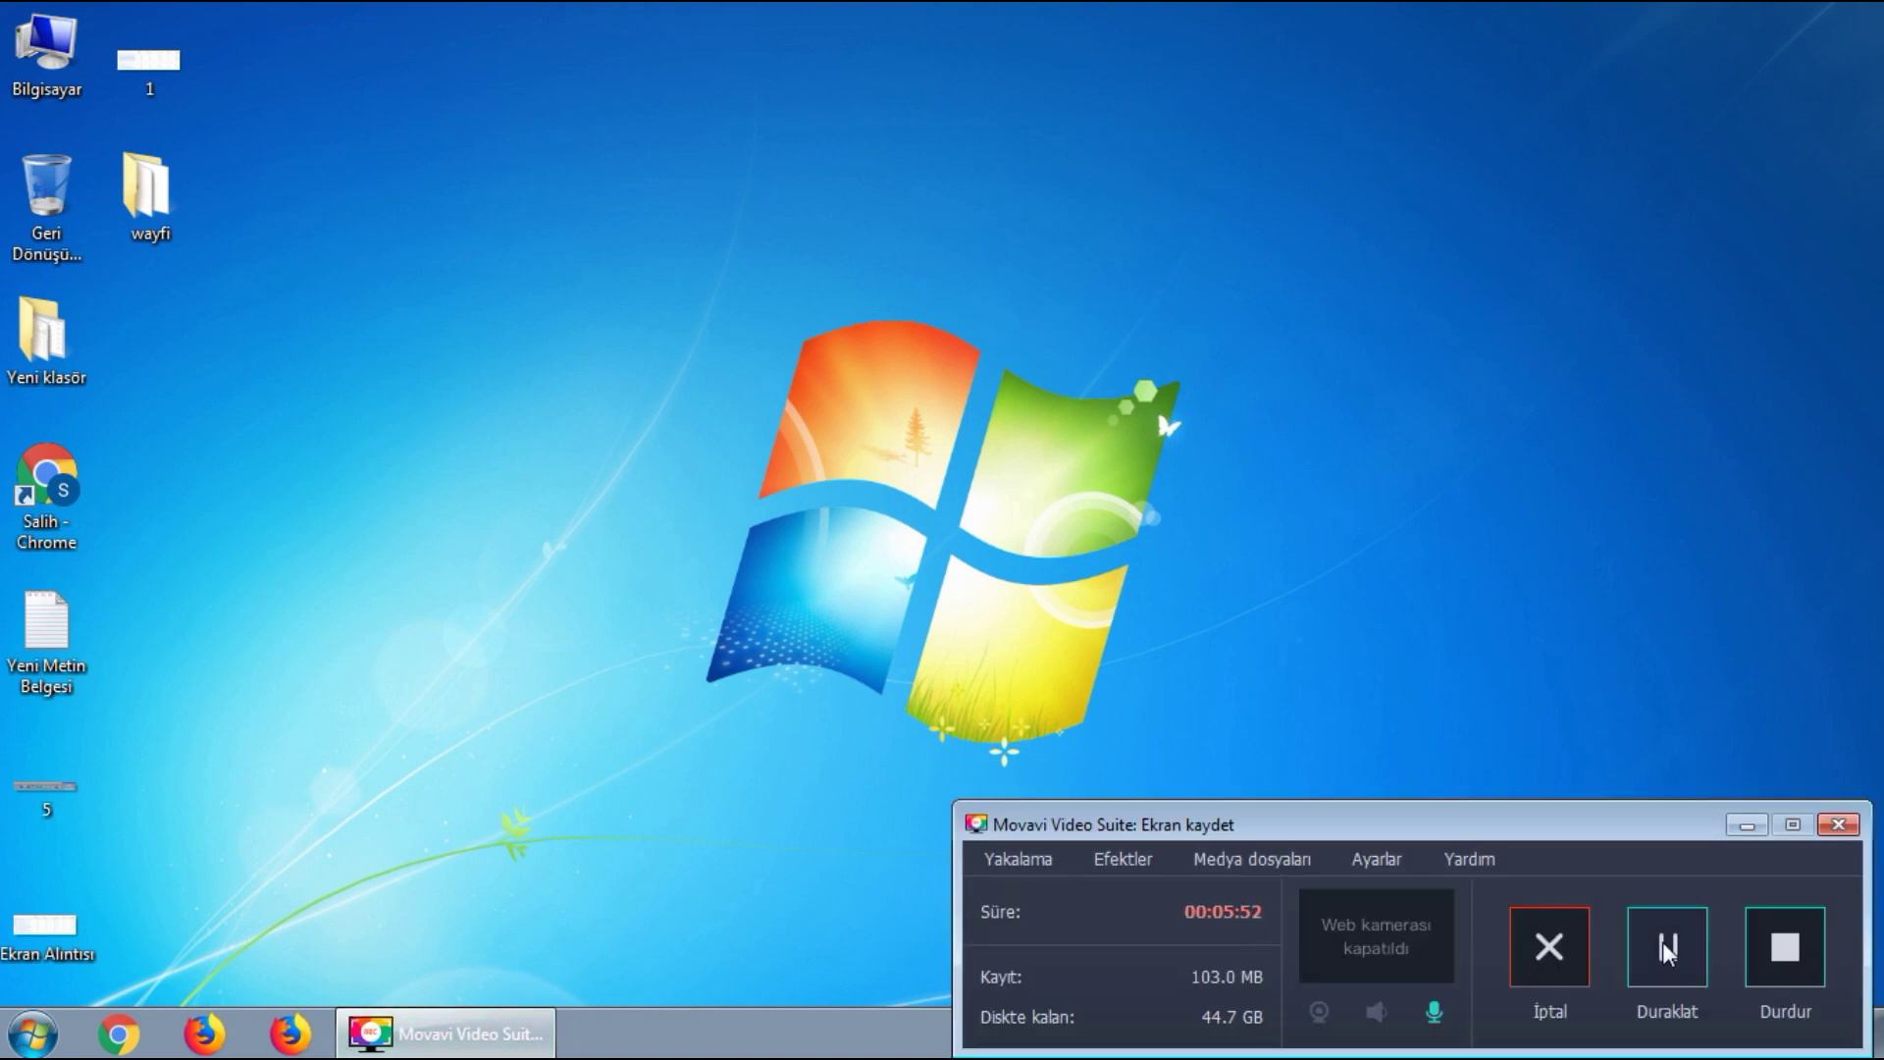
left_click(1780, 946)
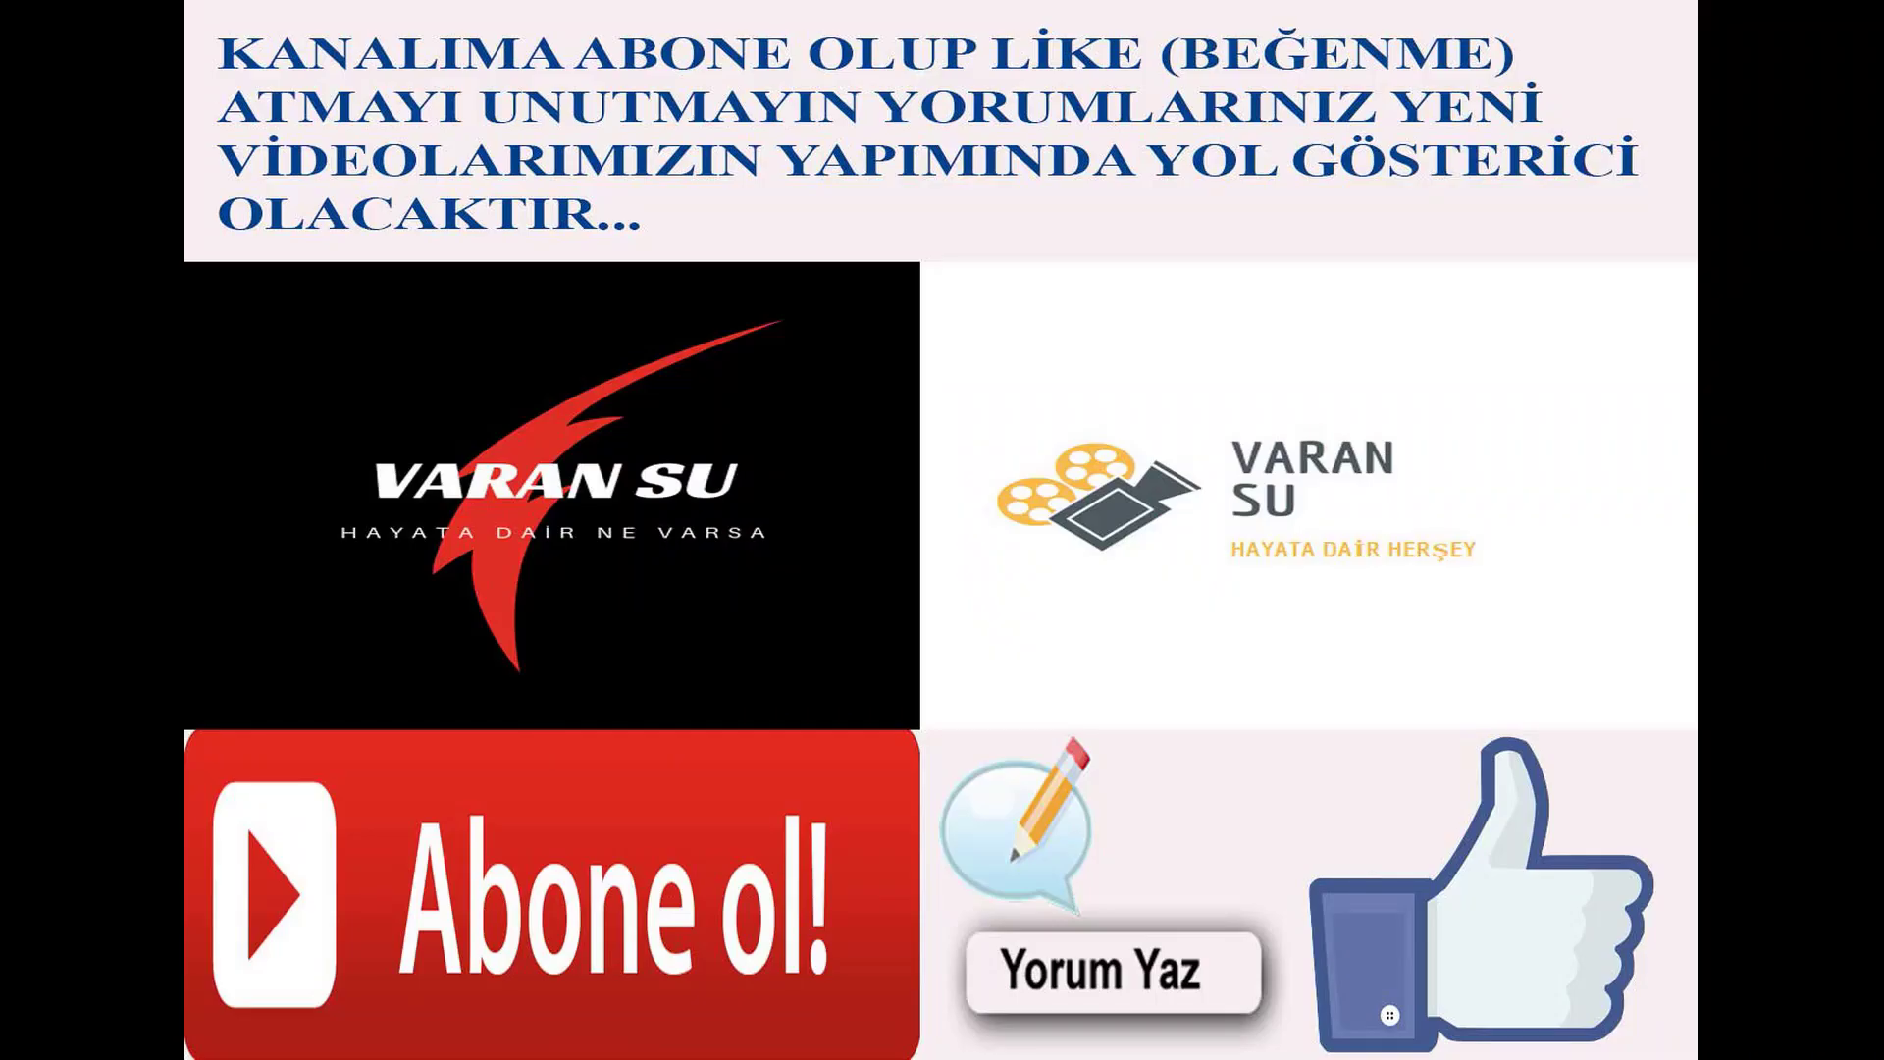